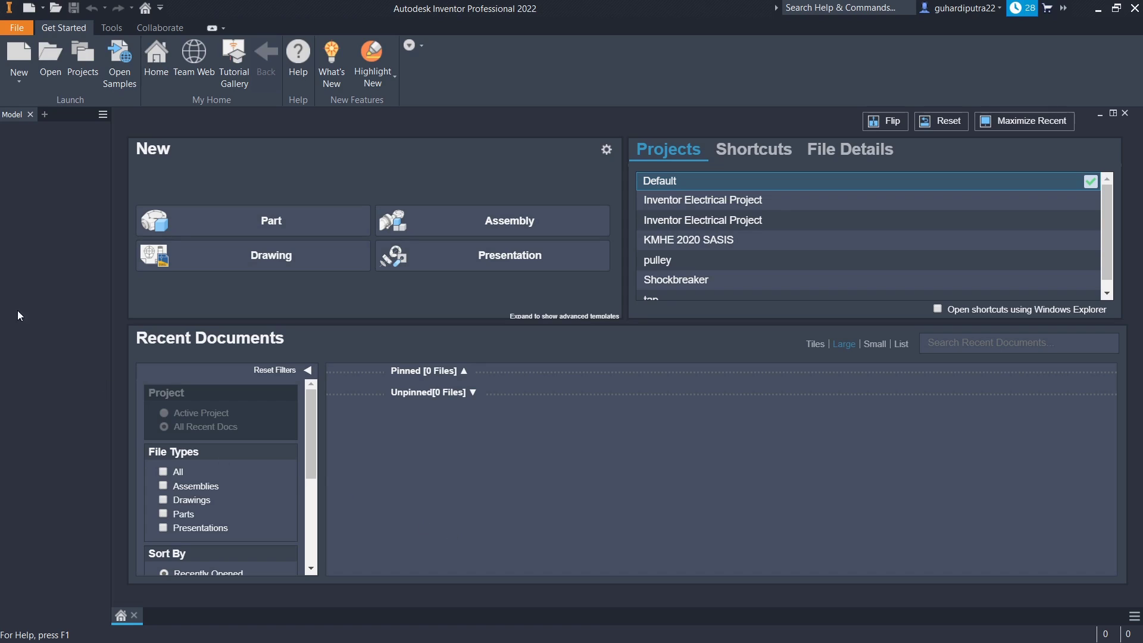
Create a new part from the Standard (mm).ipt template and start a 2D sketch
{"action": "left_click", "coordinate": [19, 81]}
{"action": "left_click", "coordinate": [36, 108]}
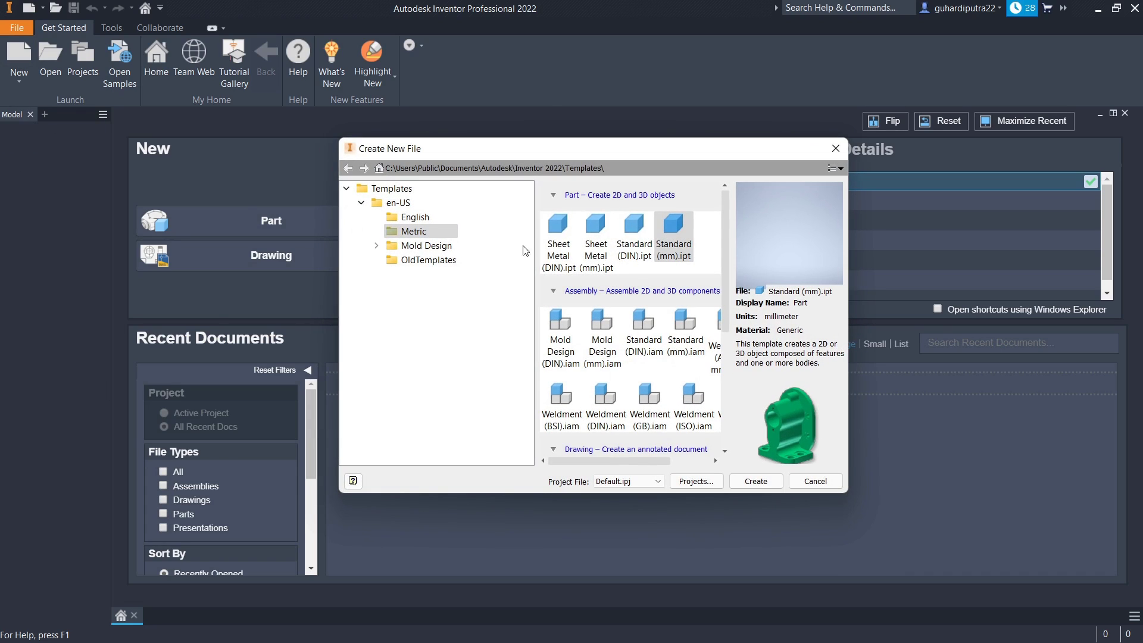
{"action": "left_click", "coordinate": [751, 480]}
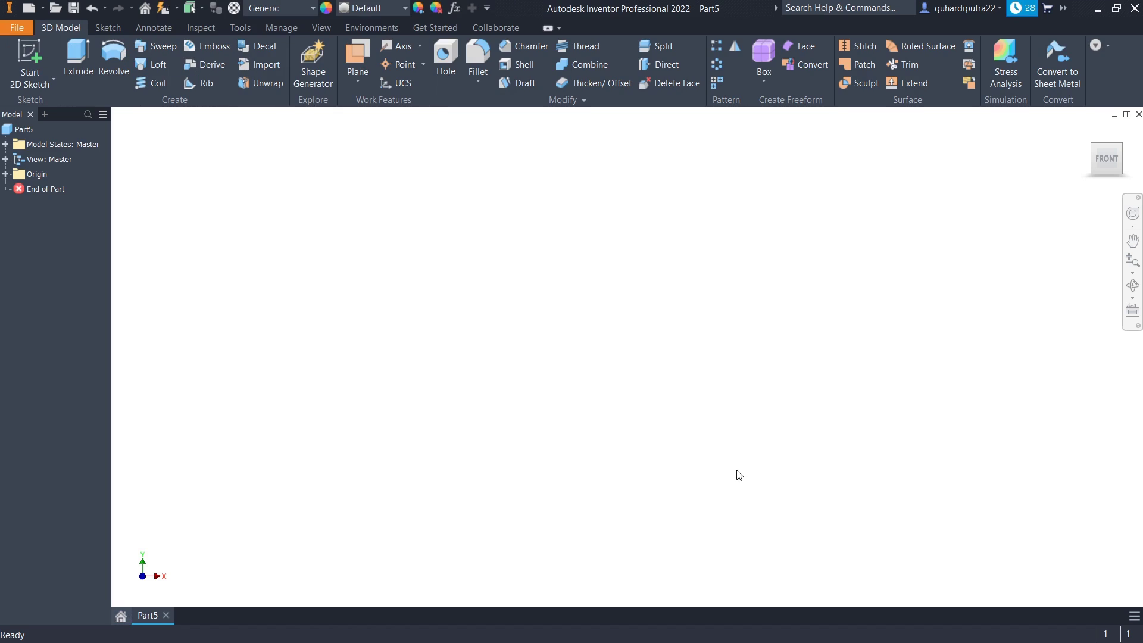
{"action": "left_click", "coordinate": [30, 60]}
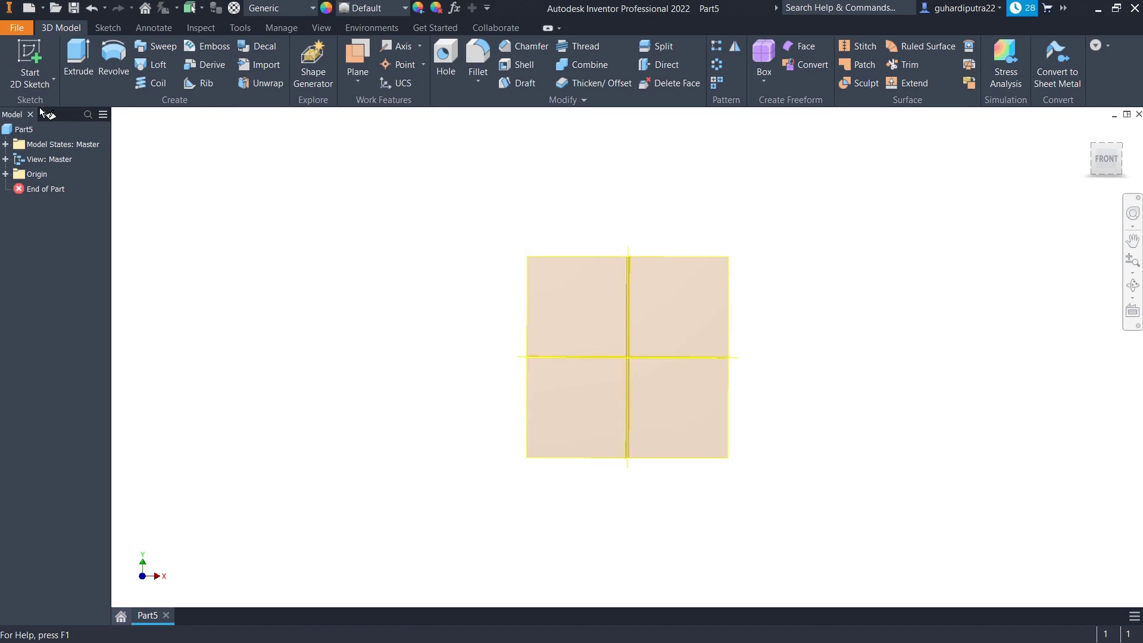
On the XZ plane, draw a 140 × 80 mm center-point rectangle at the origin
{"action": "left_click", "coordinate": [505, 373]}
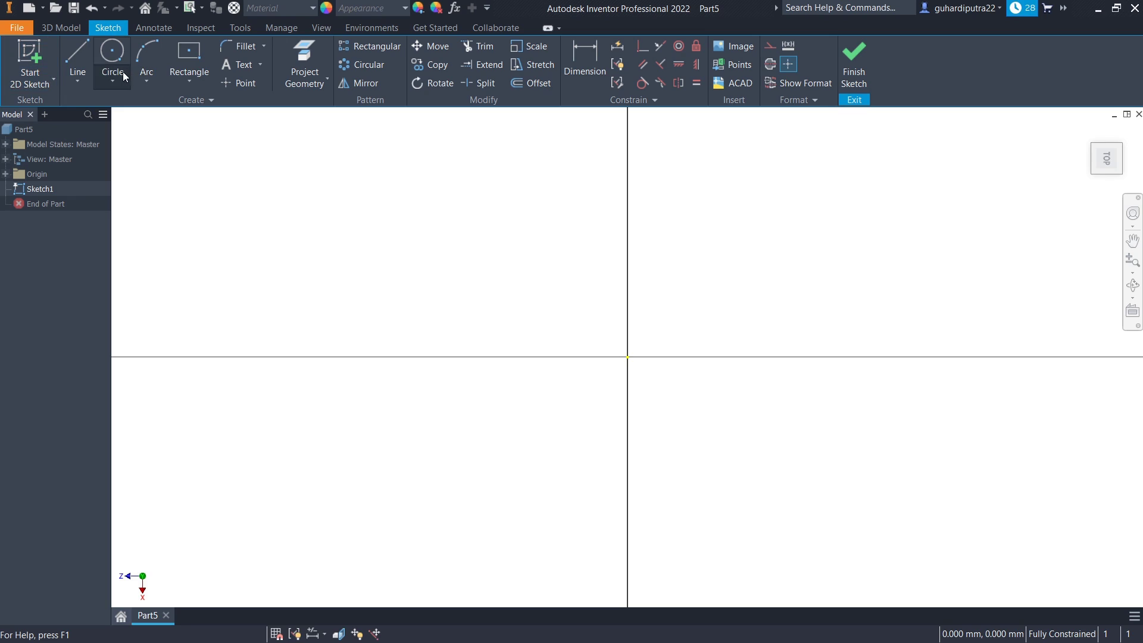
{"action": "left_click", "coordinate": [188, 71]}
{"action": "left_click", "coordinate": [627, 357]}
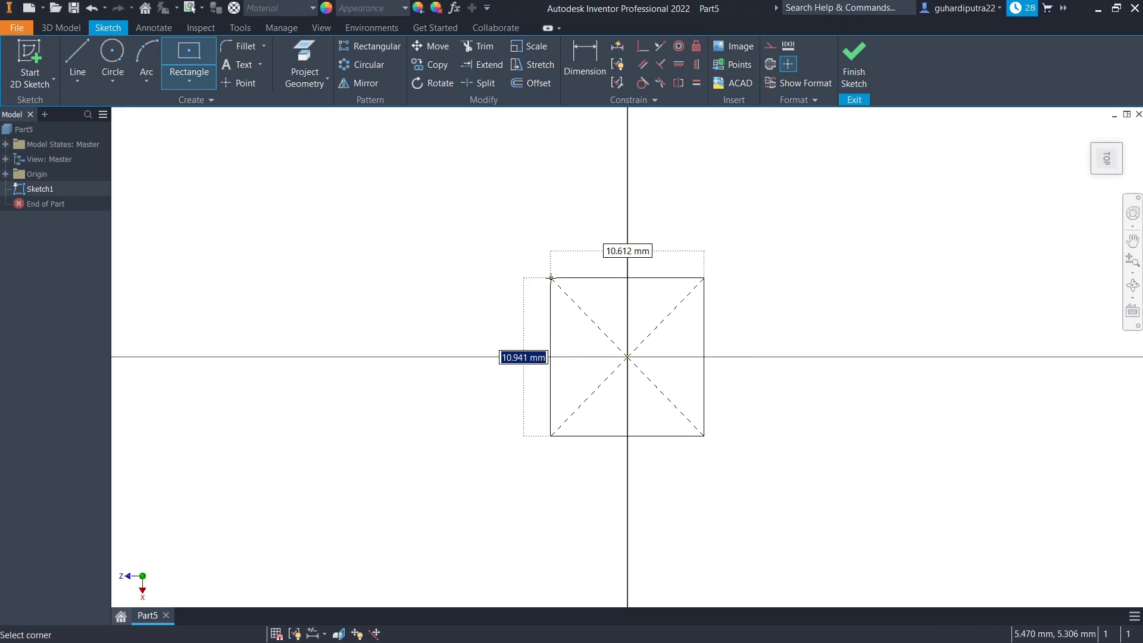
{"action": "type", "text": "80"}
{"action": "key", "text": "Tab"}
{"action": "type", "text": "1"}
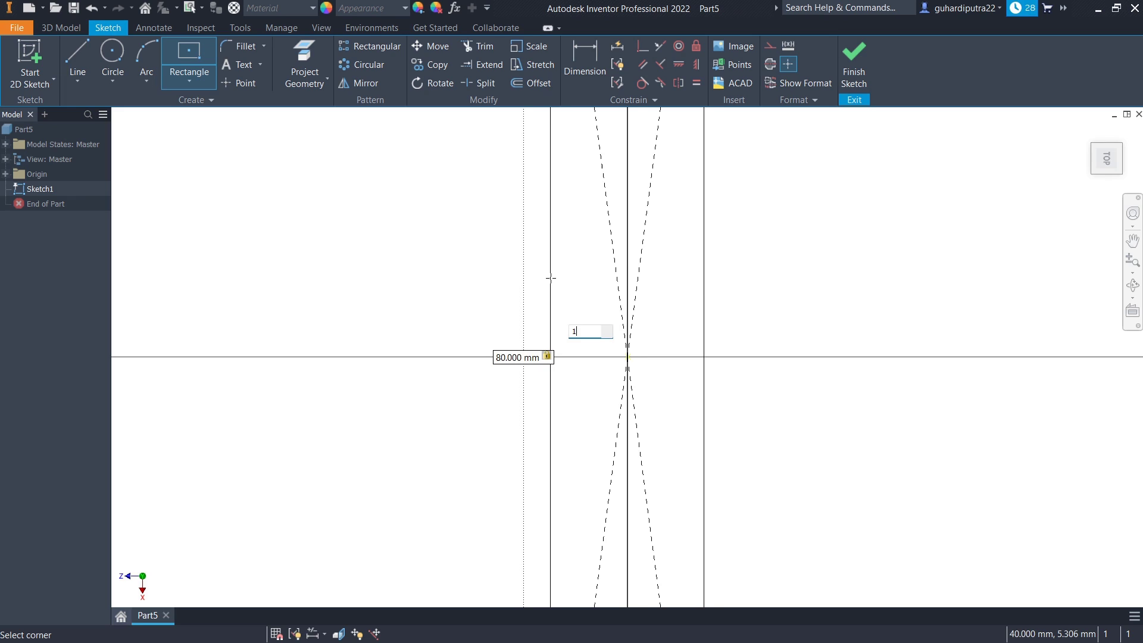
{"action": "key", "text": "Return"}
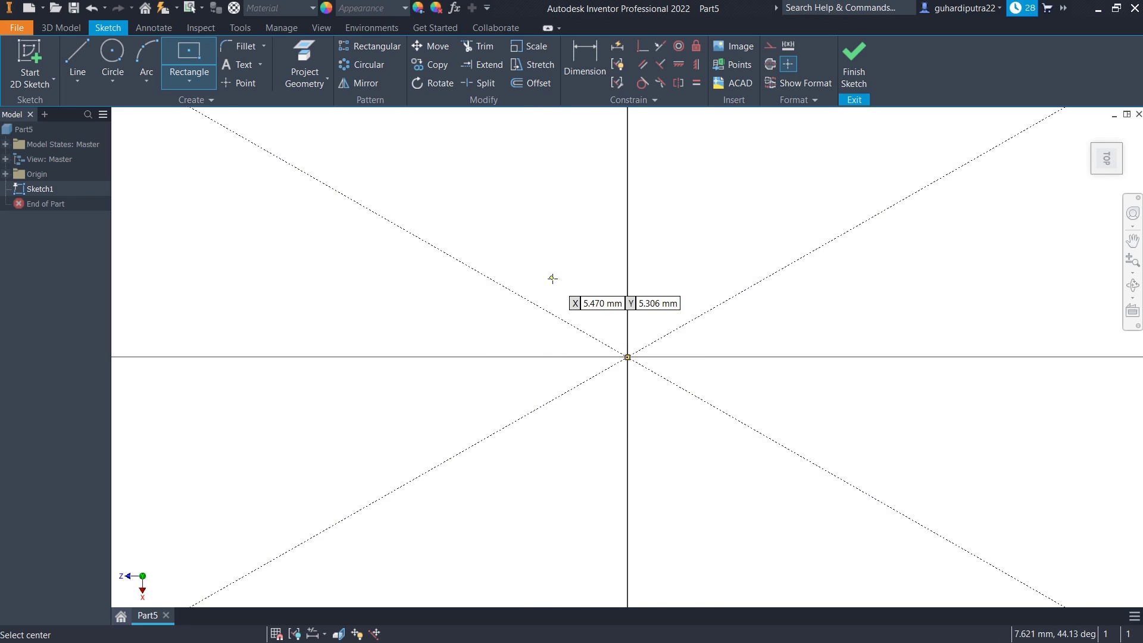
Move the 140 dimension above the rectangle and the 80 dimension to its left
{"action": "scroll", "coordinate": [551, 275], "scroll_direction": "up", "scroll_amount": 3}
{"action": "middle_click_drag", "start_coordinate": [555, 280], "coordinate": [561, 341]}
{"action": "right_click", "coordinate": [479, 179]}
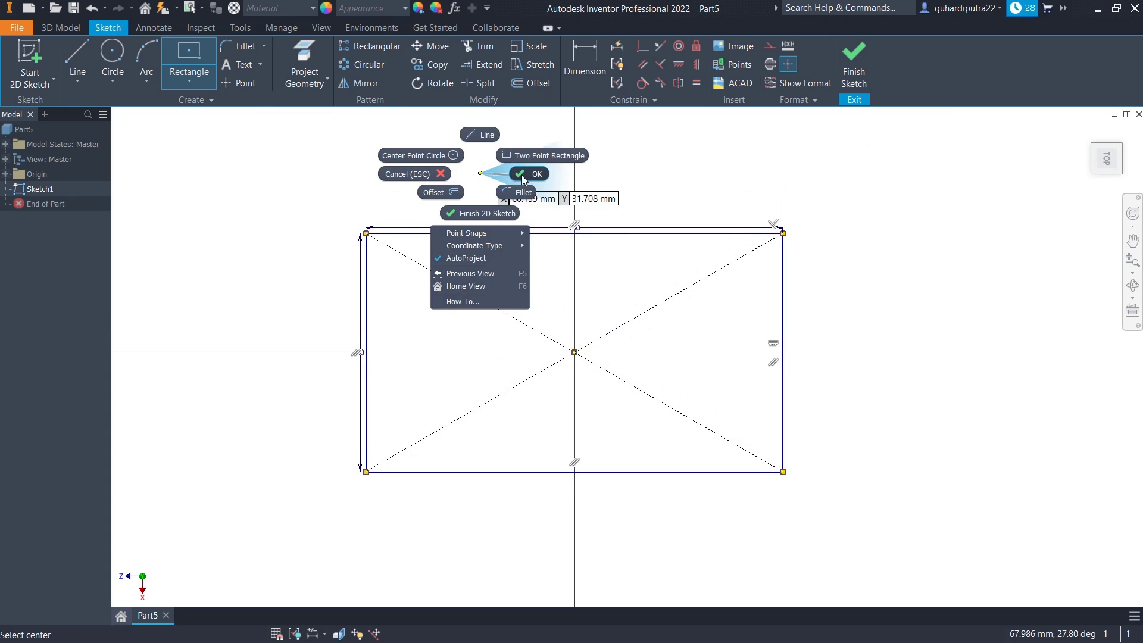
{"action": "left_click", "coordinate": [522, 175]}
{"action": "left_click_drag", "start_coordinate": [579, 228], "coordinate": [591, 169]}
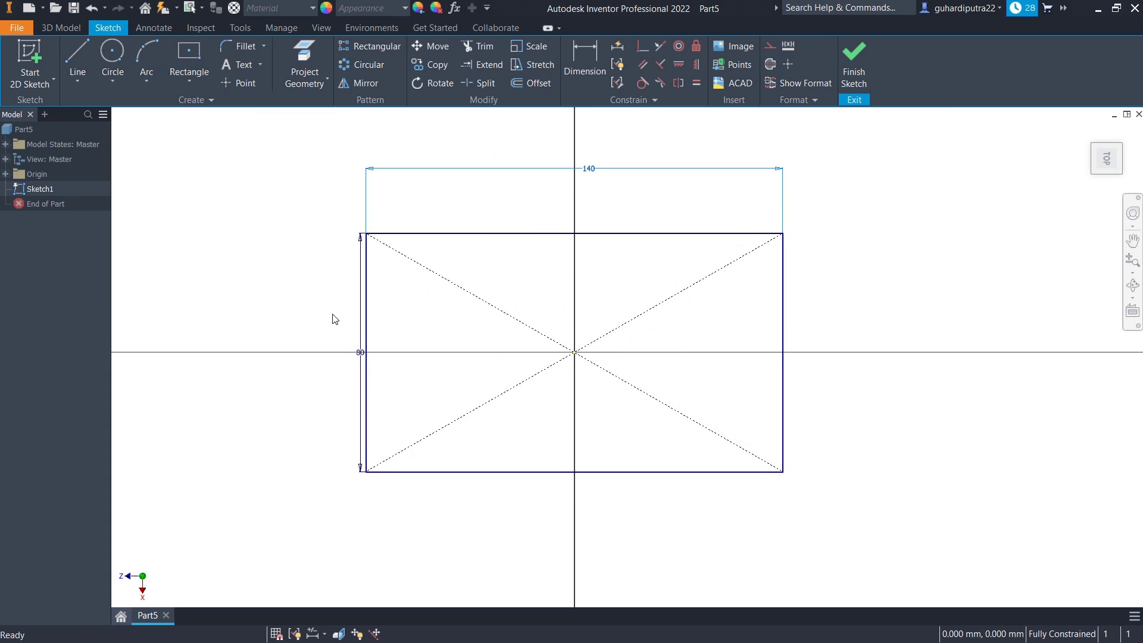
{"action": "left_click_drag", "start_coordinate": [360, 353], "coordinate": [311, 322]}
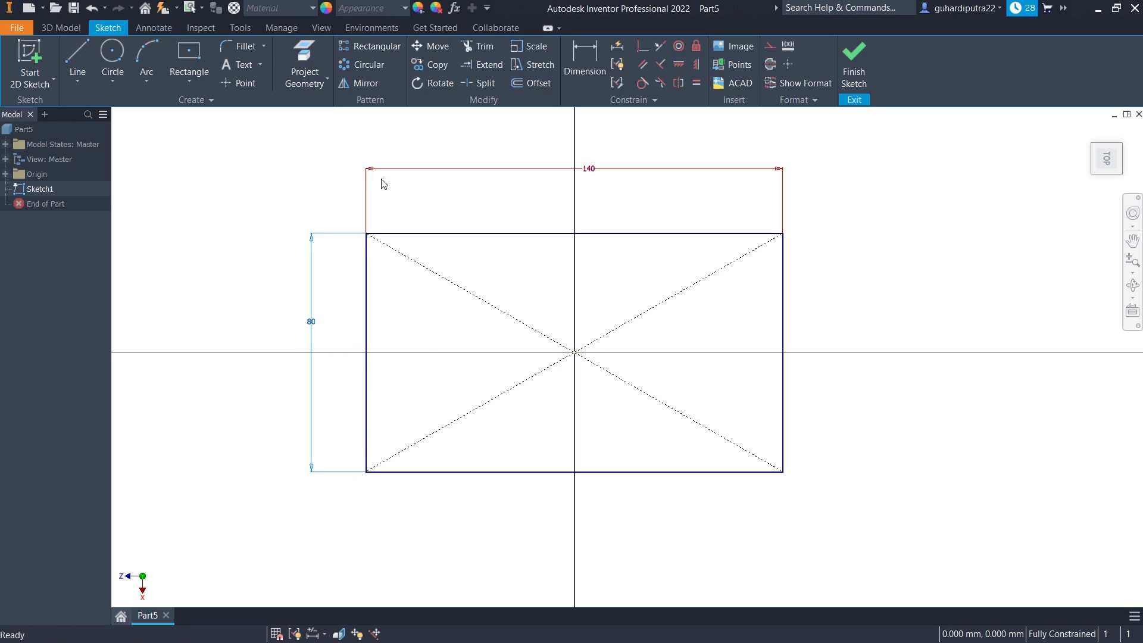
Draw a 5.2 mm diameter circle near the rectangle's top-left corner
{"action": "left_click", "coordinate": [112, 54]}
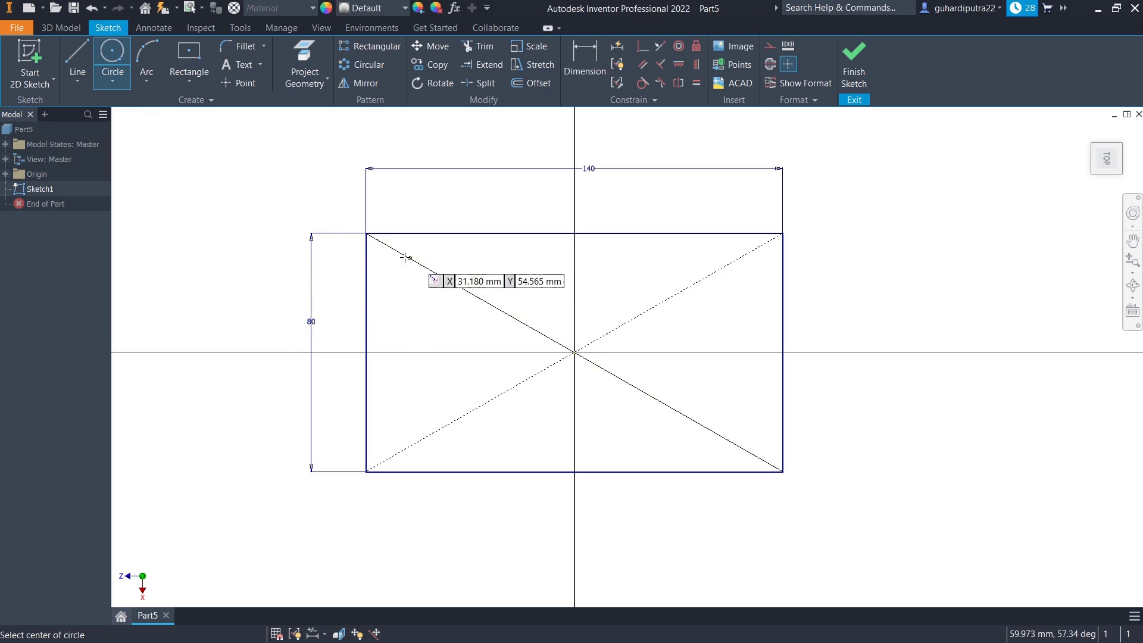
{"action": "left_click", "coordinate": [385, 260]}
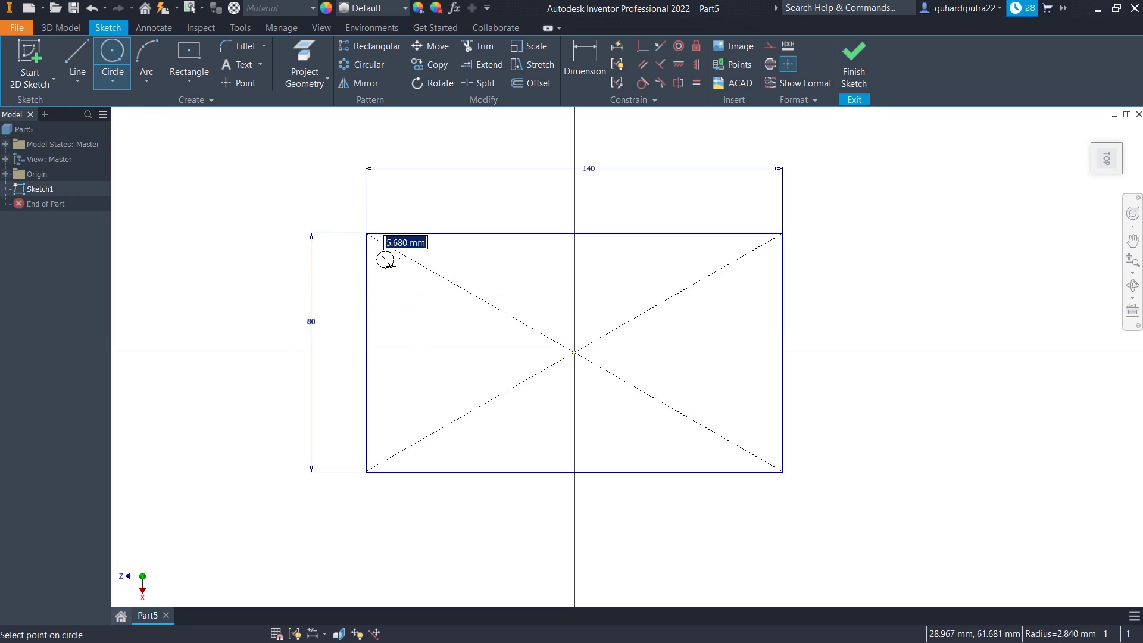
{"action": "type", "text": "5.2"}
{"action": "key", "text": "Return"}
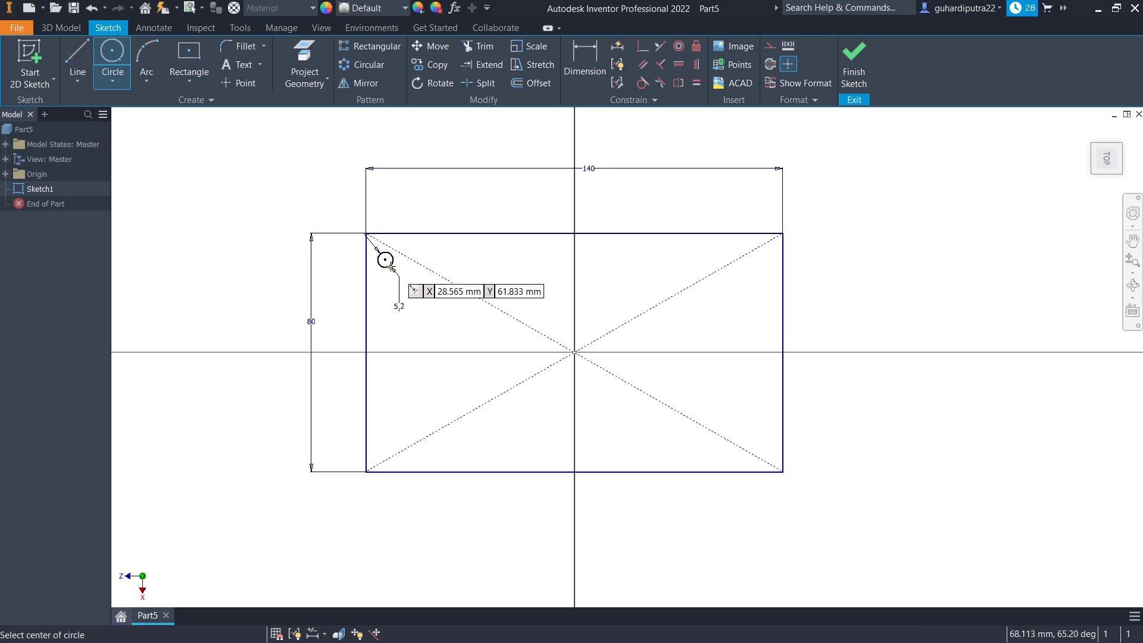
Dimension the circle centre 60 mm horizontally and 30 mm vertically from the origin
{"action": "left_click", "coordinate": [585, 60]}
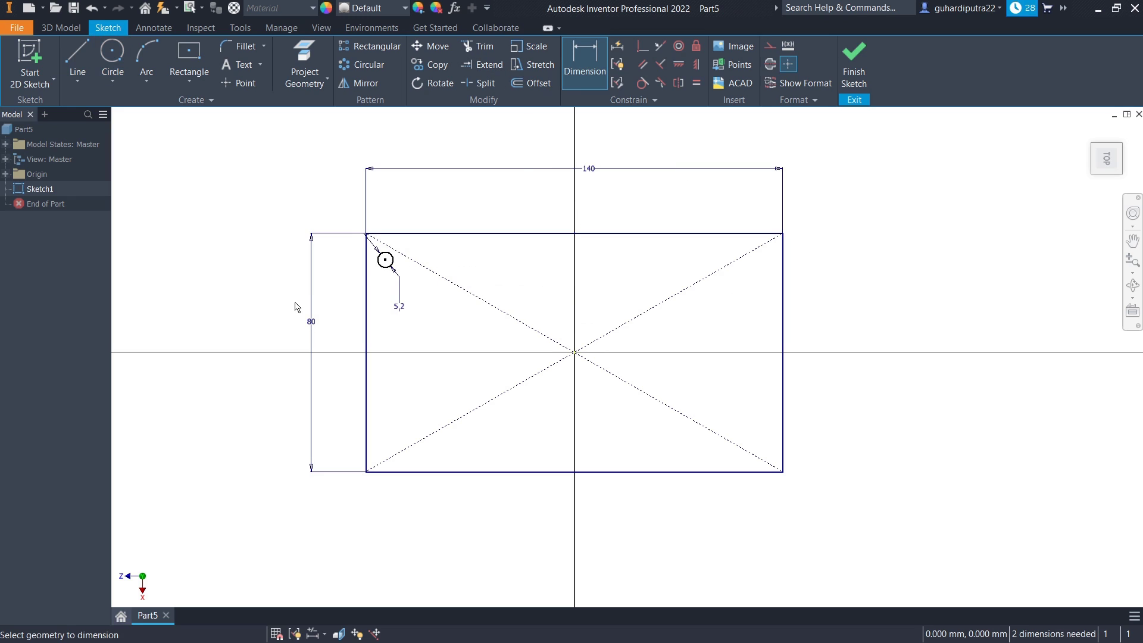
{"action": "left_click", "coordinate": [385, 260]}
{"action": "left_click", "coordinate": [575, 353]}
{"action": "left_click", "coordinate": [533, 200]}
{"action": "type", "text": "60"}
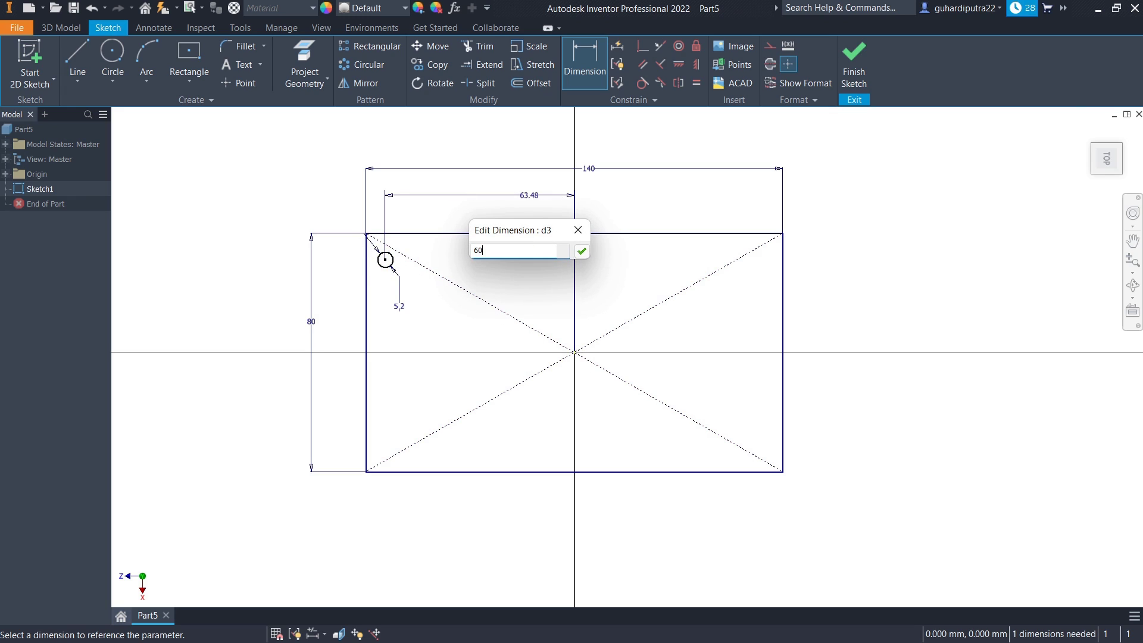
{"action": "key", "text": "Return"}
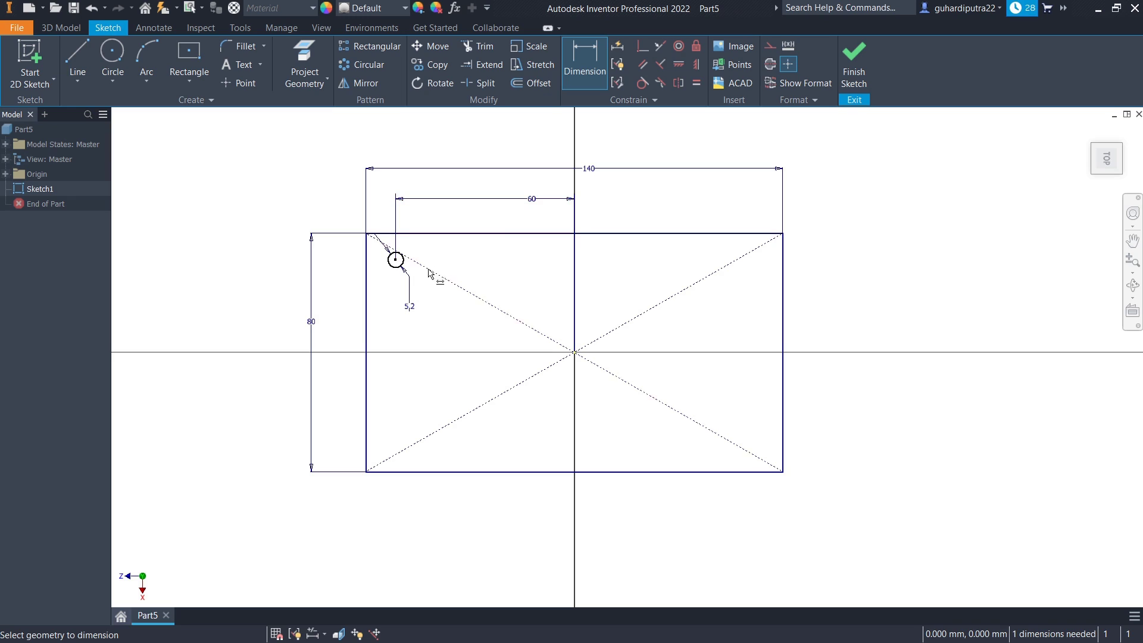
{"action": "left_click", "coordinate": [397, 274]}
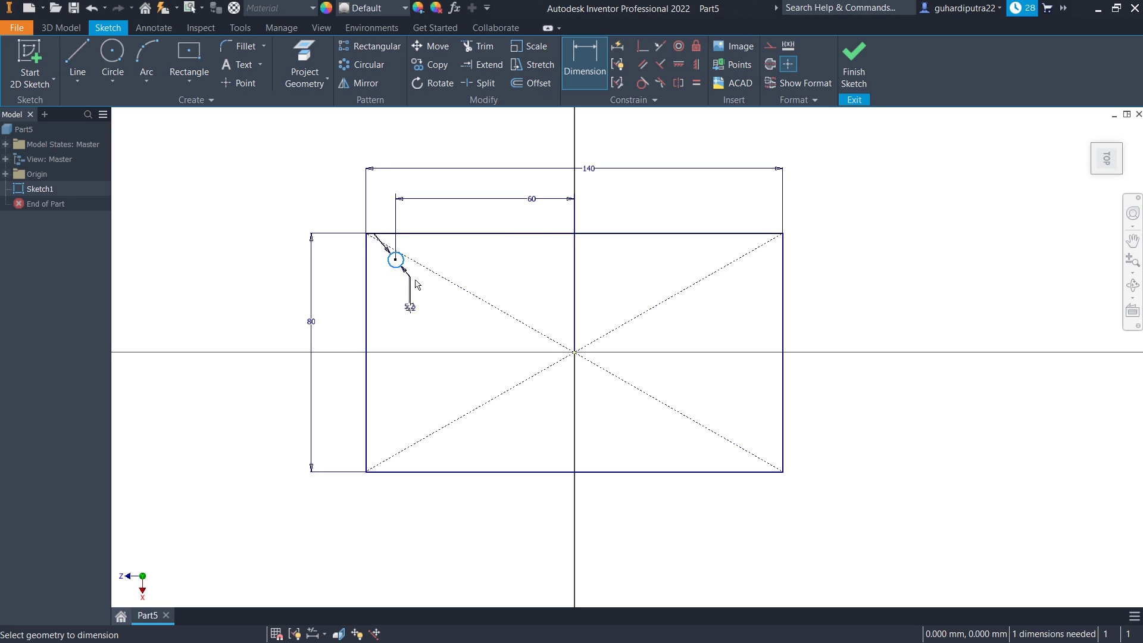
{"action": "left_click", "coordinate": [573, 352]}
{"action": "left_click", "coordinate": [351, 320]}
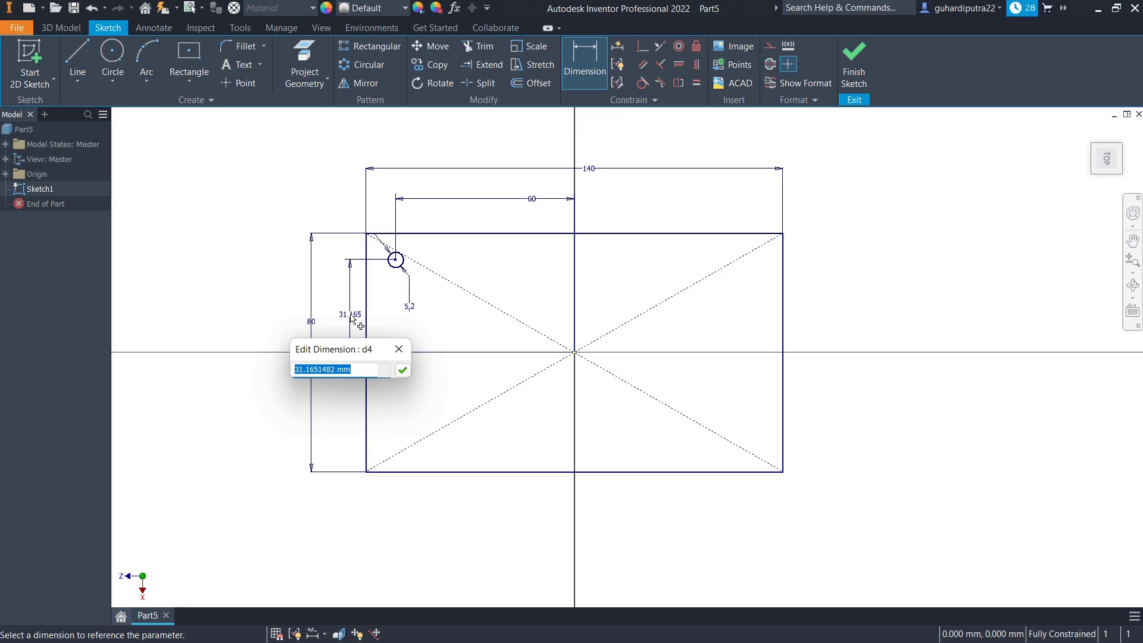
{"action": "type", "text": "30"}
{"action": "key", "text": "Return"}
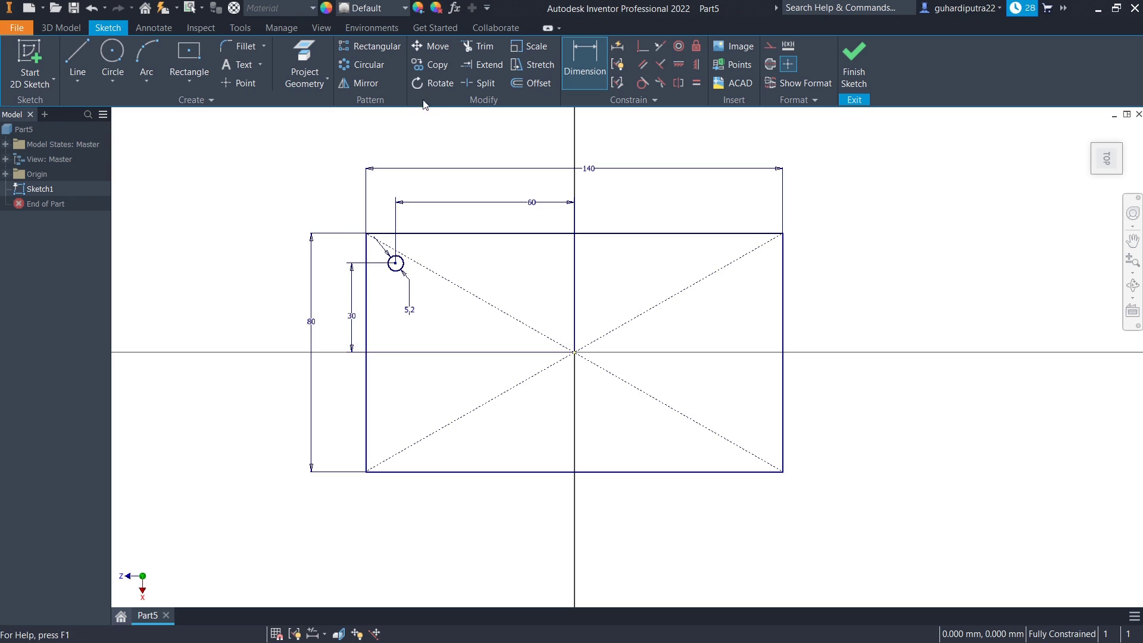
{"action": "left_click", "coordinate": [78, 60]}
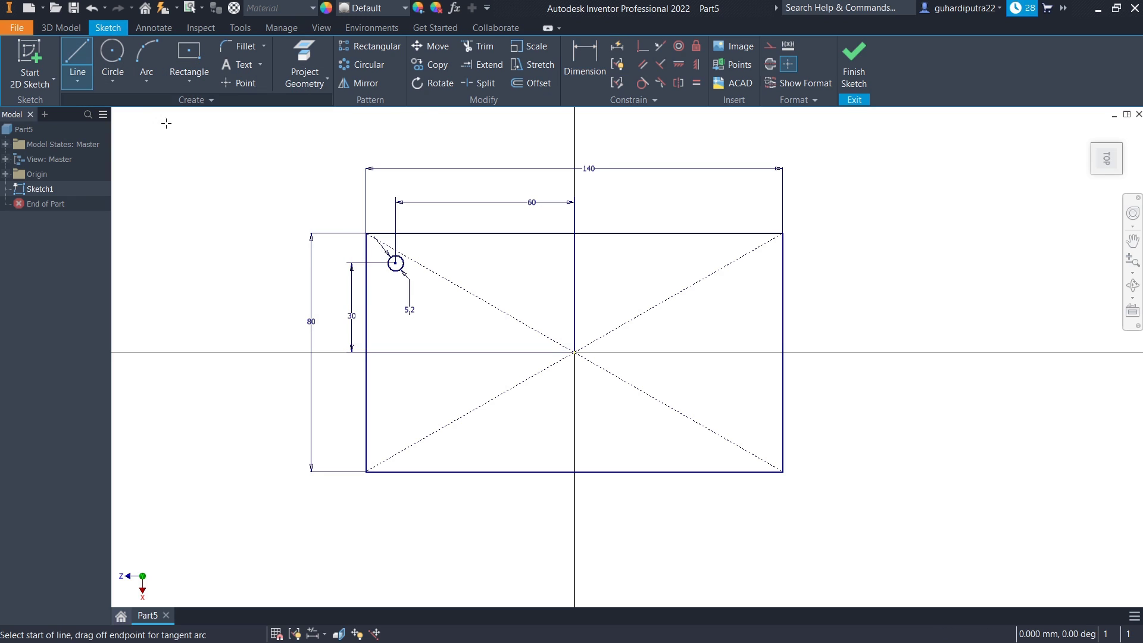
Draw a short horizontal line to the right from the origin
{"action": "left_click", "coordinate": [574, 352]}
{"action": "left_click", "coordinate": [625, 352]}
{"action": "right_click", "coordinate": [612, 289]}
{"action": "left_click", "coordinate": [592, 298]}
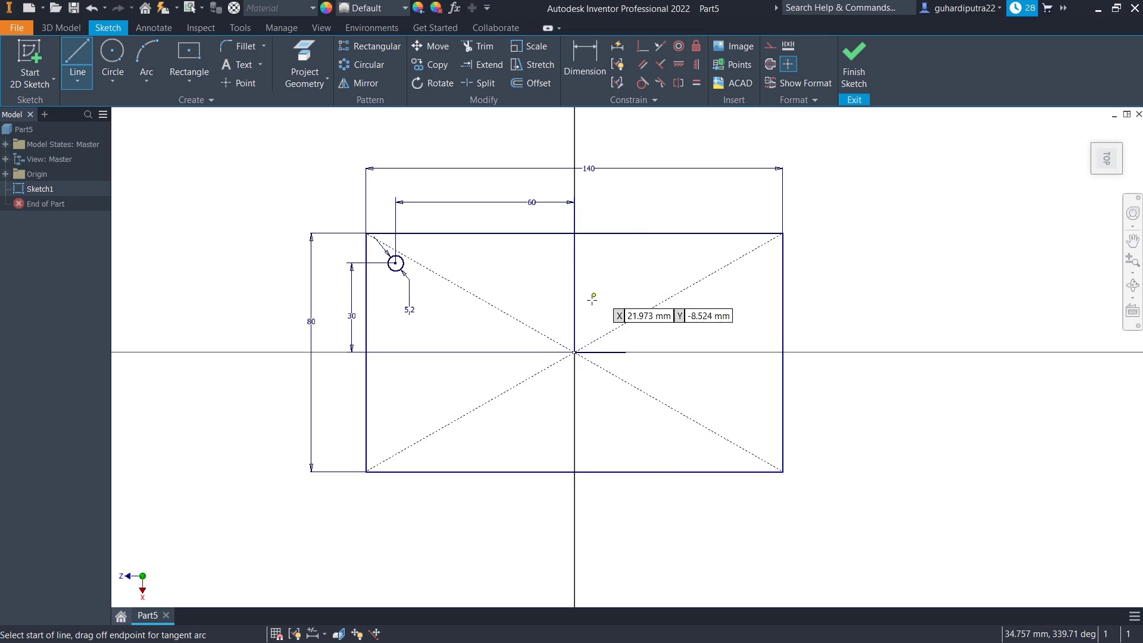
{"action": "left_click", "coordinate": [574, 352]}
{"action": "right_click", "coordinate": [639, 282]}
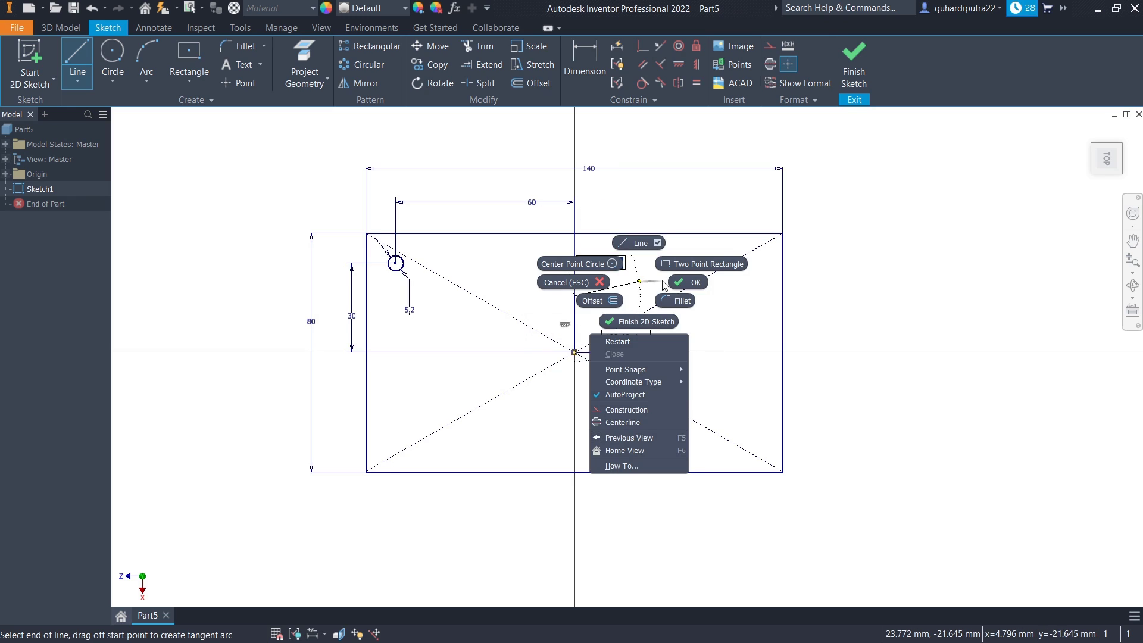
{"action": "left_click", "coordinate": [667, 282]}
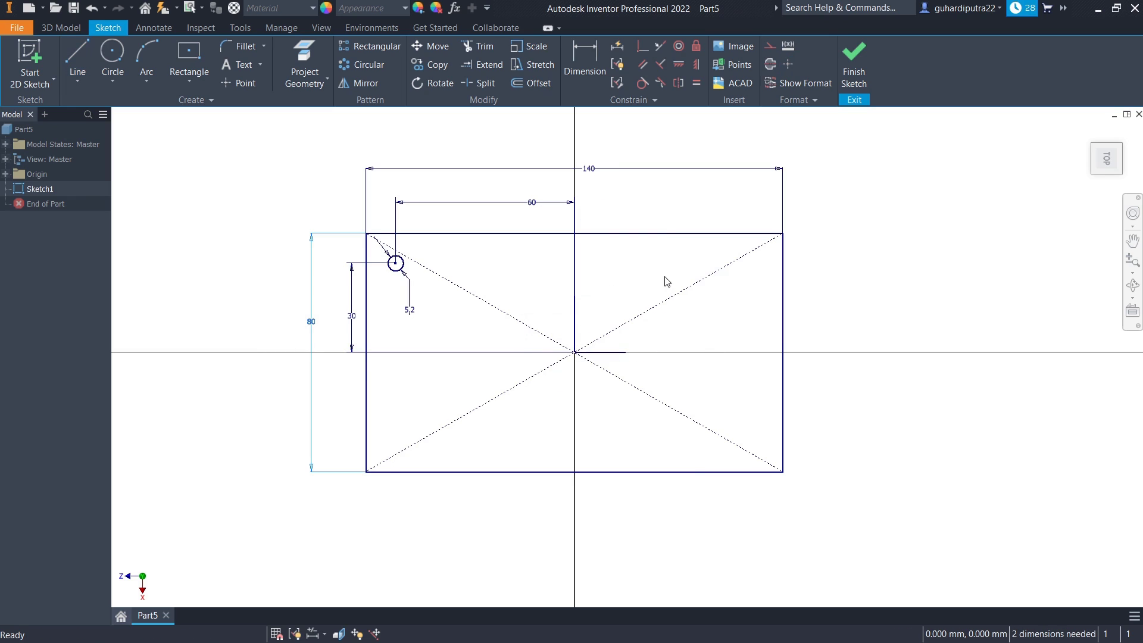
Mirror the circle across the vertical axis, then both circles across the short line
{"action": "left_click", "coordinate": [360, 83]}
{"action": "left_click", "coordinate": [390, 266]}
{"action": "left_click", "coordinate": [197, 149]}
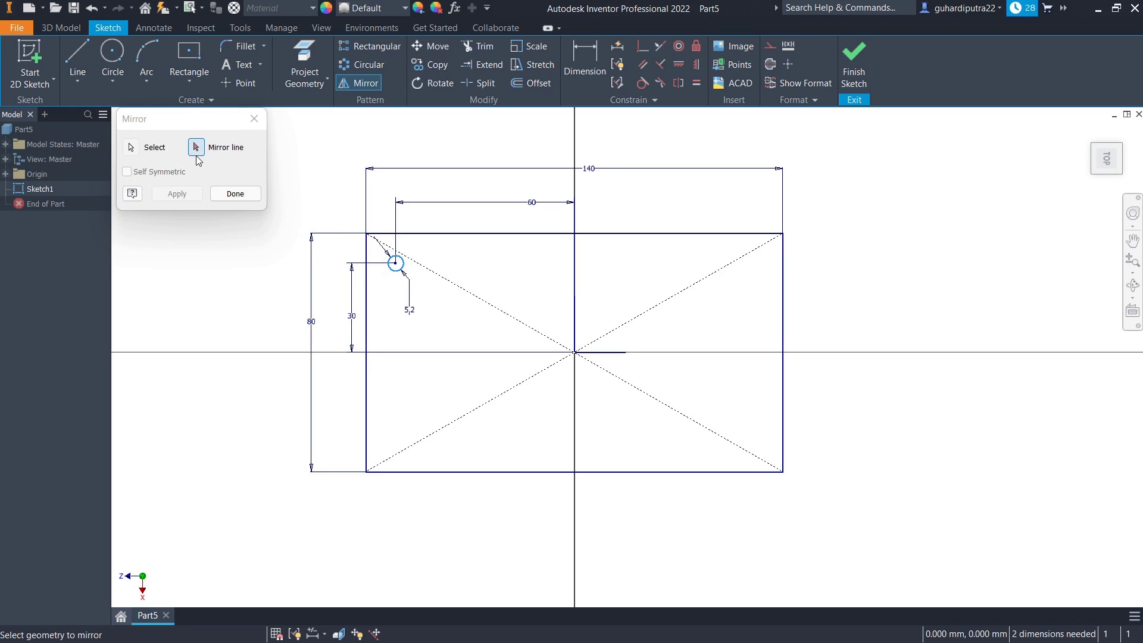
{"action": "left_click", "coordinate": [574, 338]}
{"action": "left_click", "coordinate": [176, 193]}
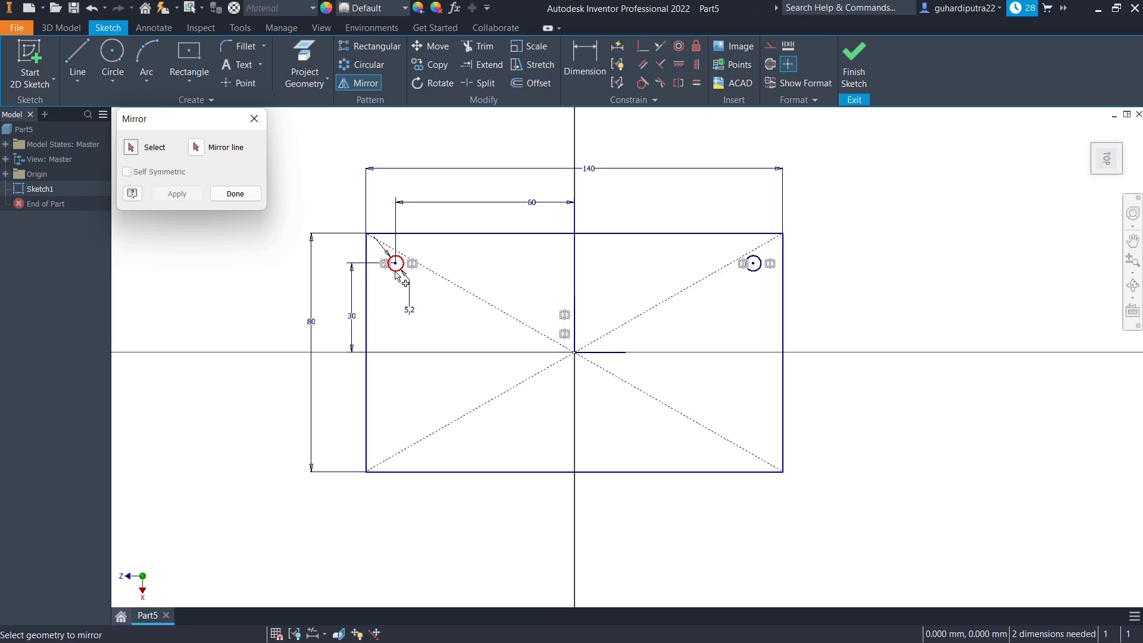
{"action": "left_click", "coordinate": [197, 148]}
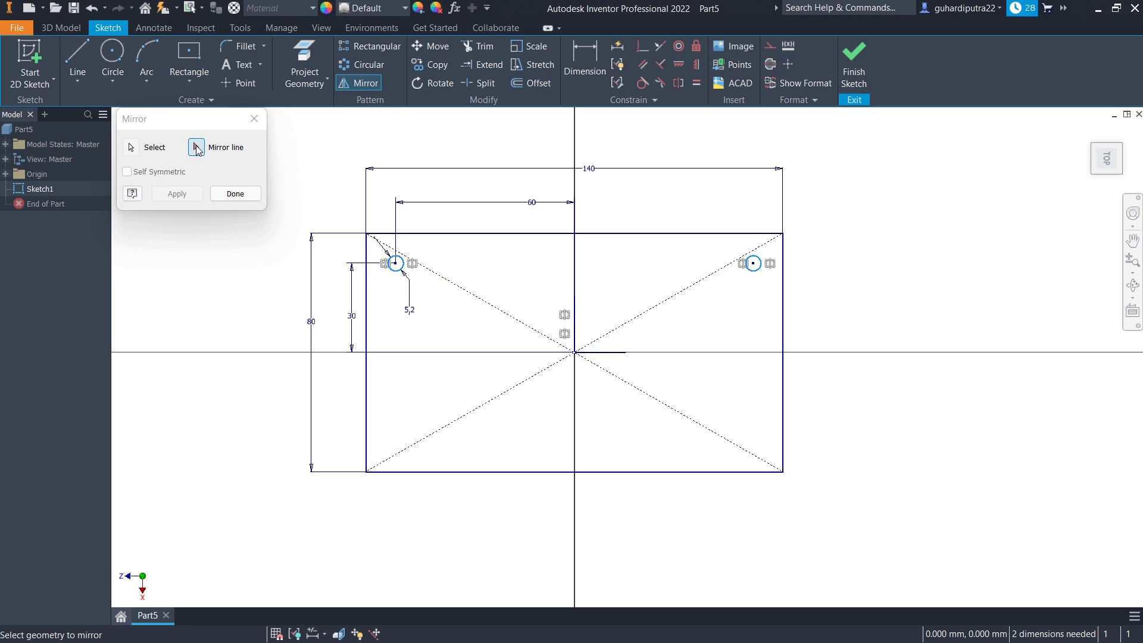
{"action": "left_click", "coordinate": [618, 354]}
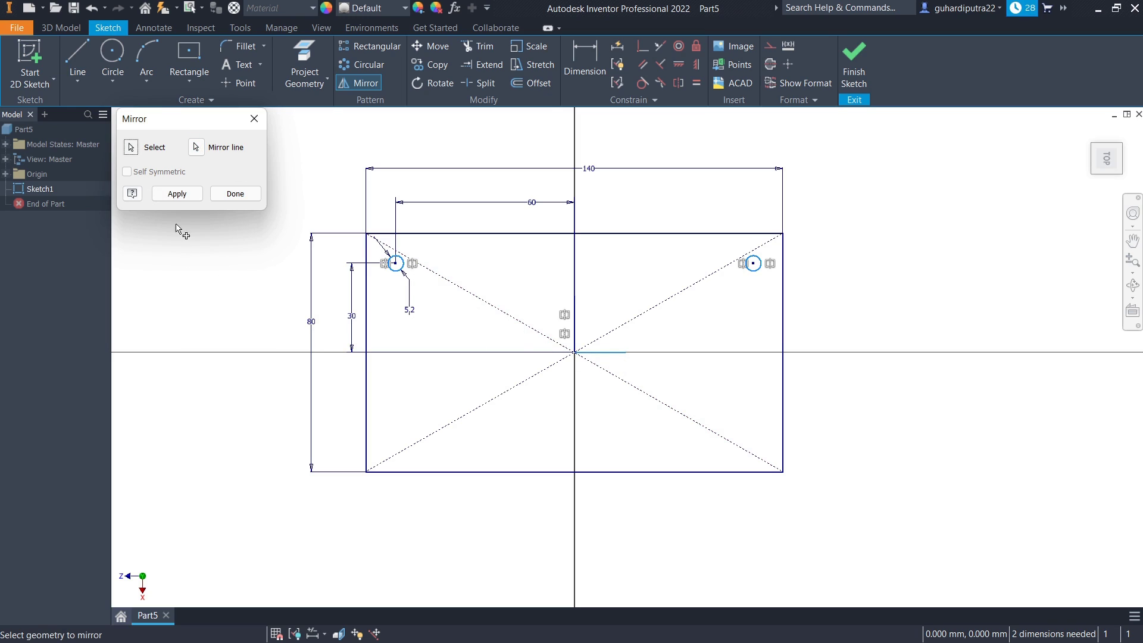
{"action": "left_click", "coordinate": [177, 194]}
{"action": "left_click", "coordinate": [236, 195]}
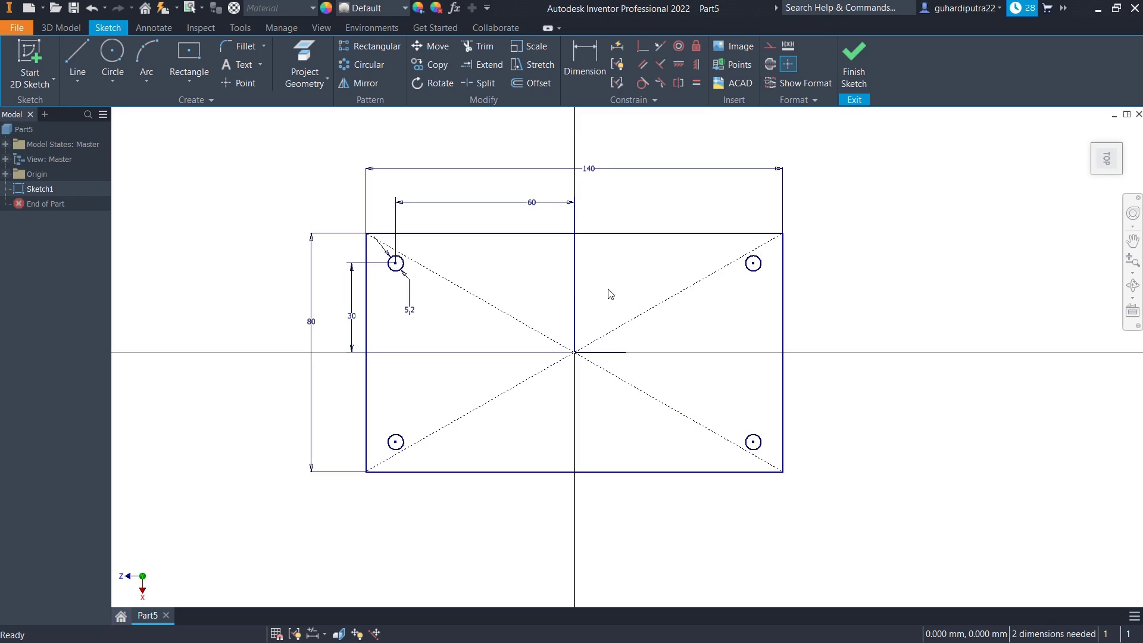
Chamfer the top-left and bottom-left rectangle corners at 12 mm distance
{"action": "left_click", "coordinate": [264, 46]}
{"action": "left_click", "coordinate": [254, 101]}
{"action": "type", "text": "12"}
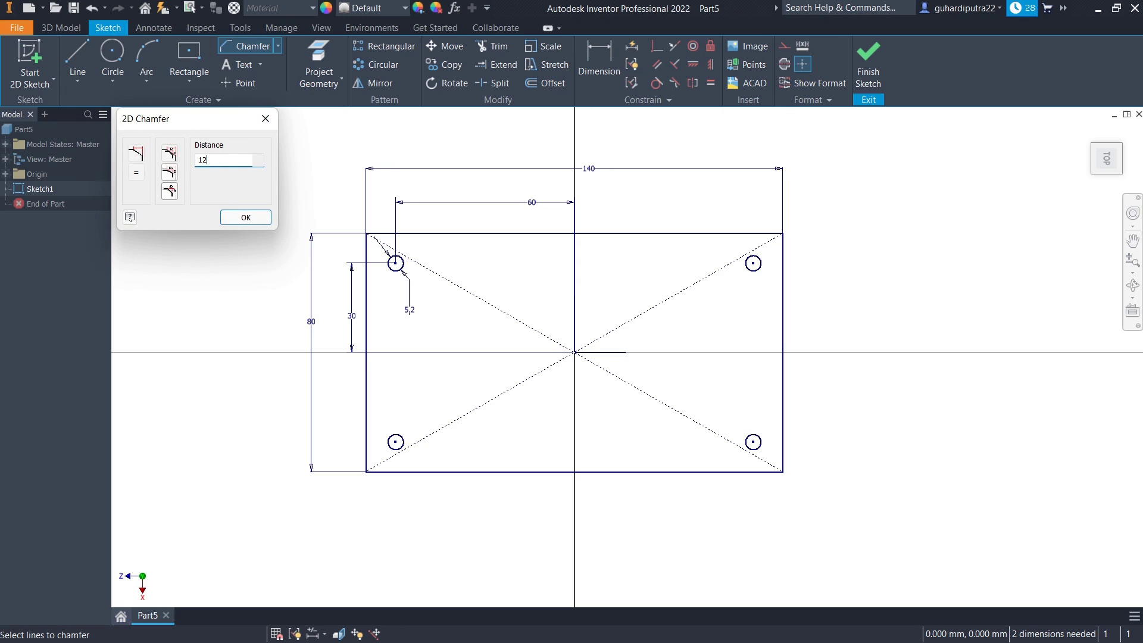
{"action": "left_click", "coordinate": [170, 191]}
{"action": "left_click", "coordinate": [387, 234]}
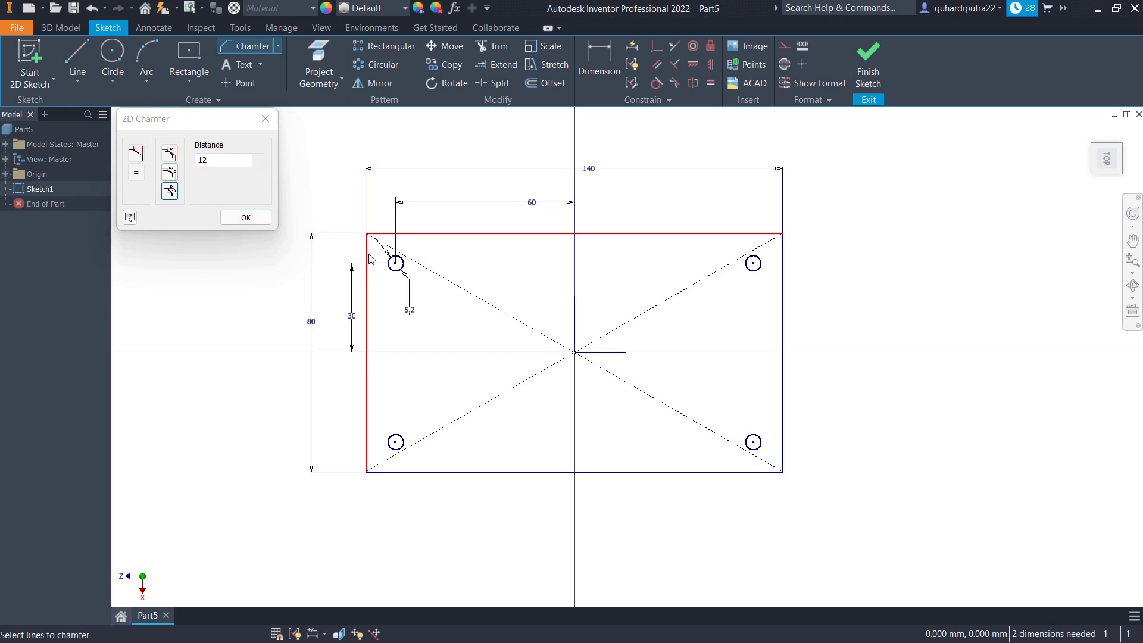
{"action": "left_click", "coordinate": [369, 258]}
{"action": "left_click", "coordinate": [397, 471]}
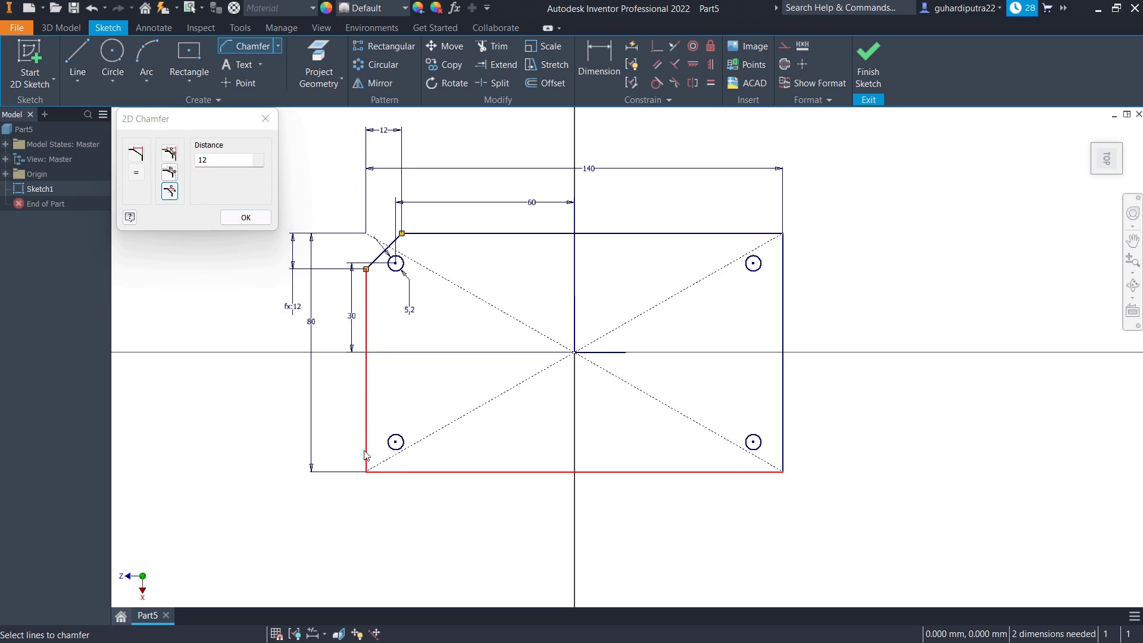
{"action": "left_click", "coordinate": [365, 455]}
{"action": "left_click", "coordinate": [214, 162]}
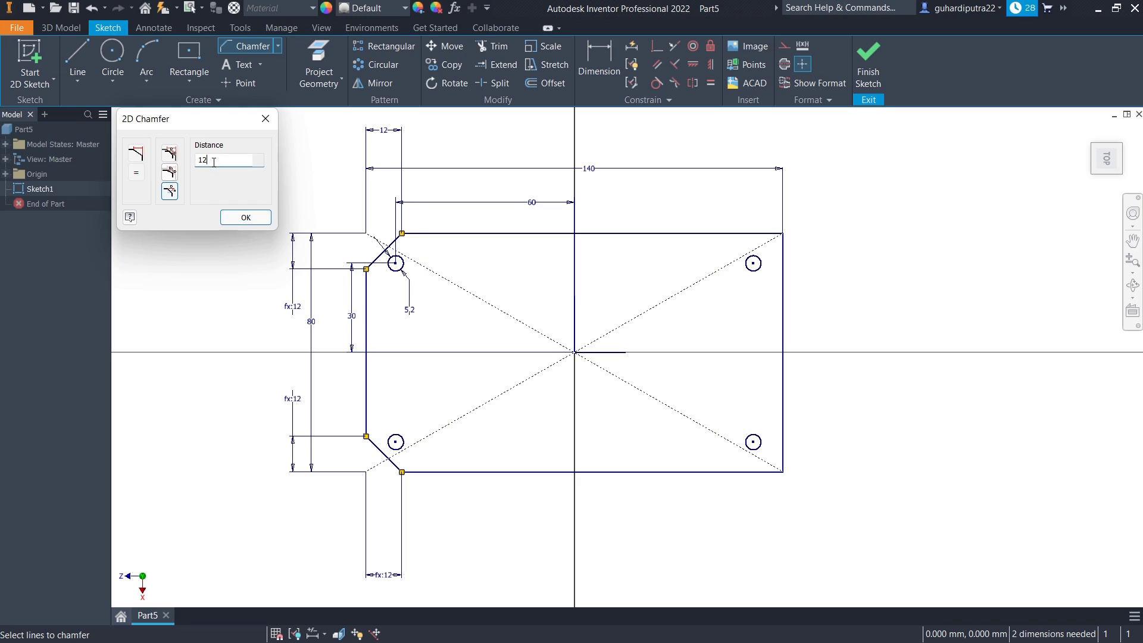
{"action": "left_click", "coordinate": [246, 218]}
{"action": "left_click", "coordinate": [278, 45]}
Fillet the top-right and bottom-right corners with a 12 mm radius
{"action": "left_click", "coordinate": [265, 76]}
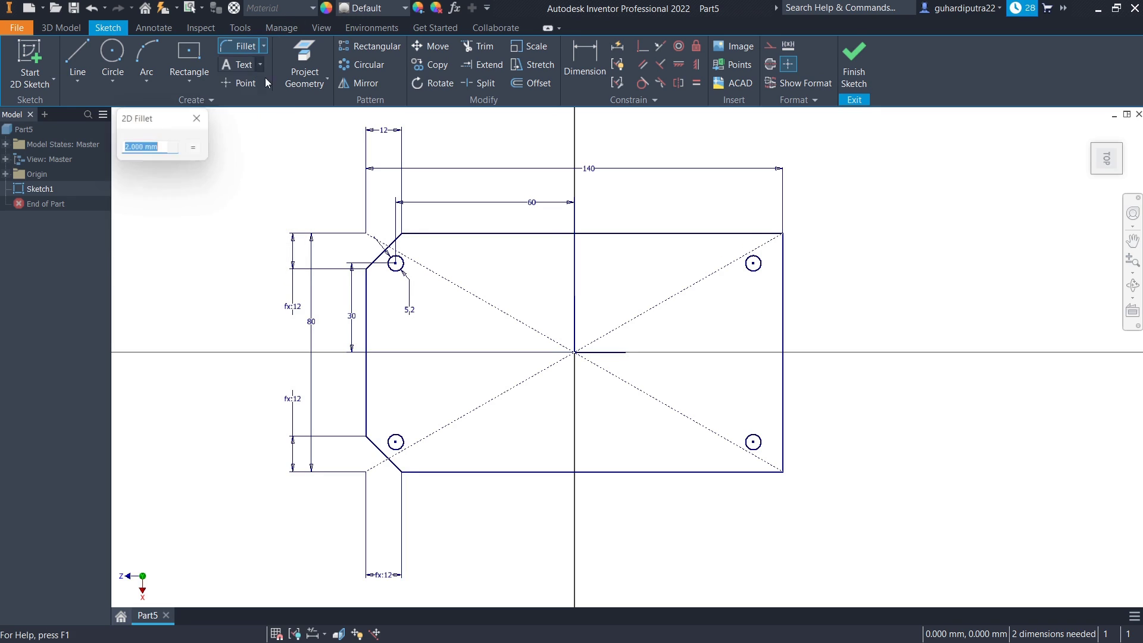
{"action": "type", "text": "12"}
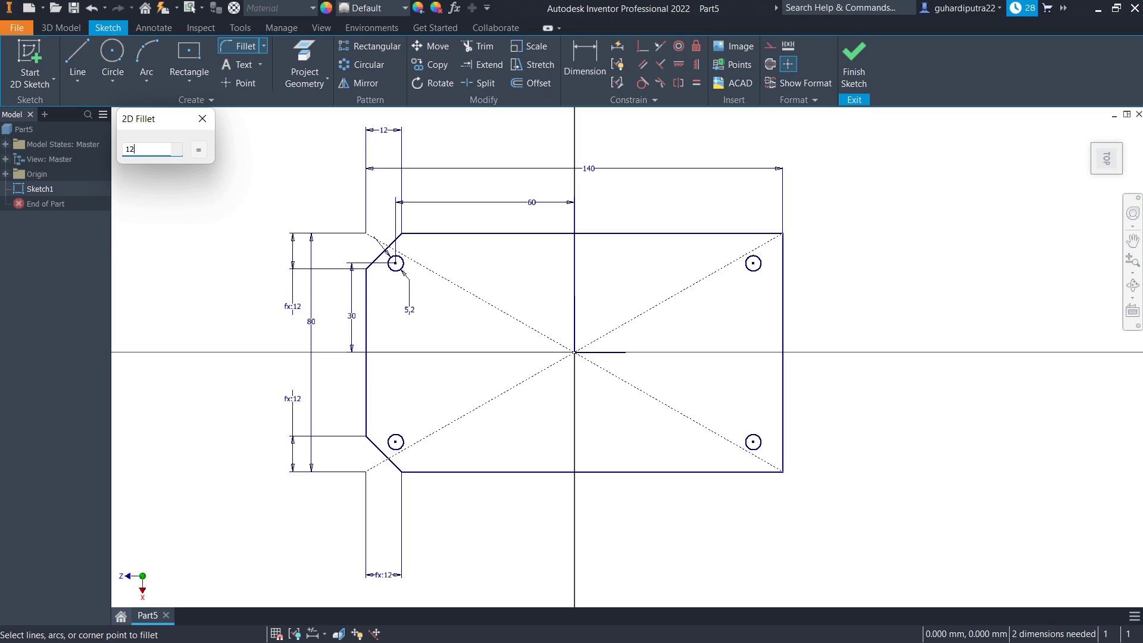
{"action": "left_click", "coordinate": [766, 234]}
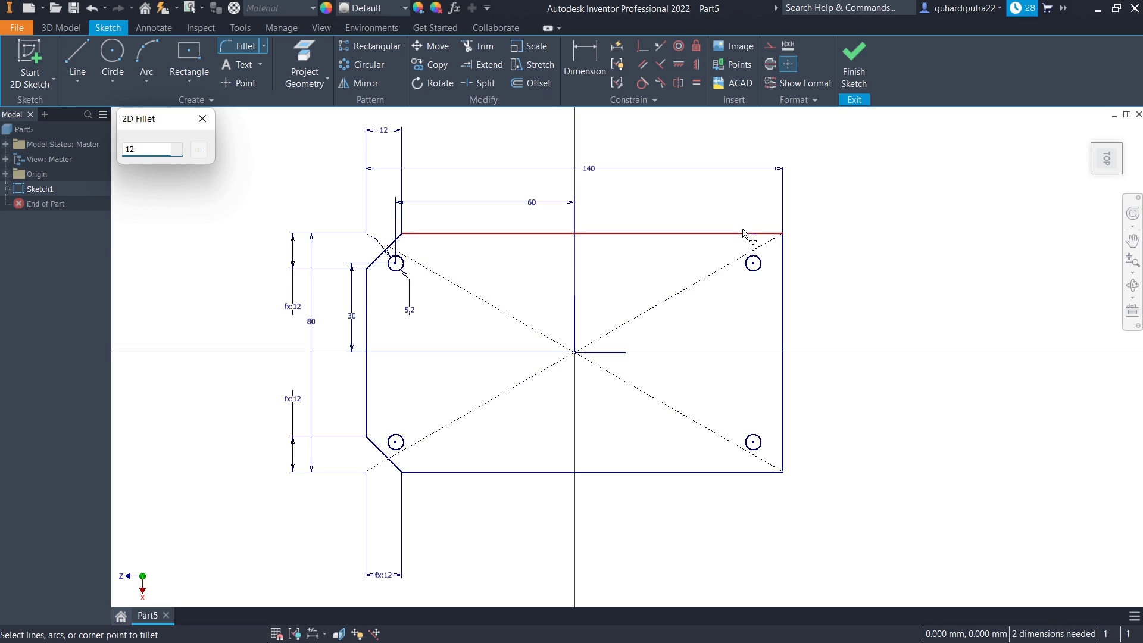
{"action": "left_click", "coordinate": [783, 254]}
{"action": "left_click", "coordinate": [780, 436]}
{"action": "left_click", "coordinate": [764, 472]}
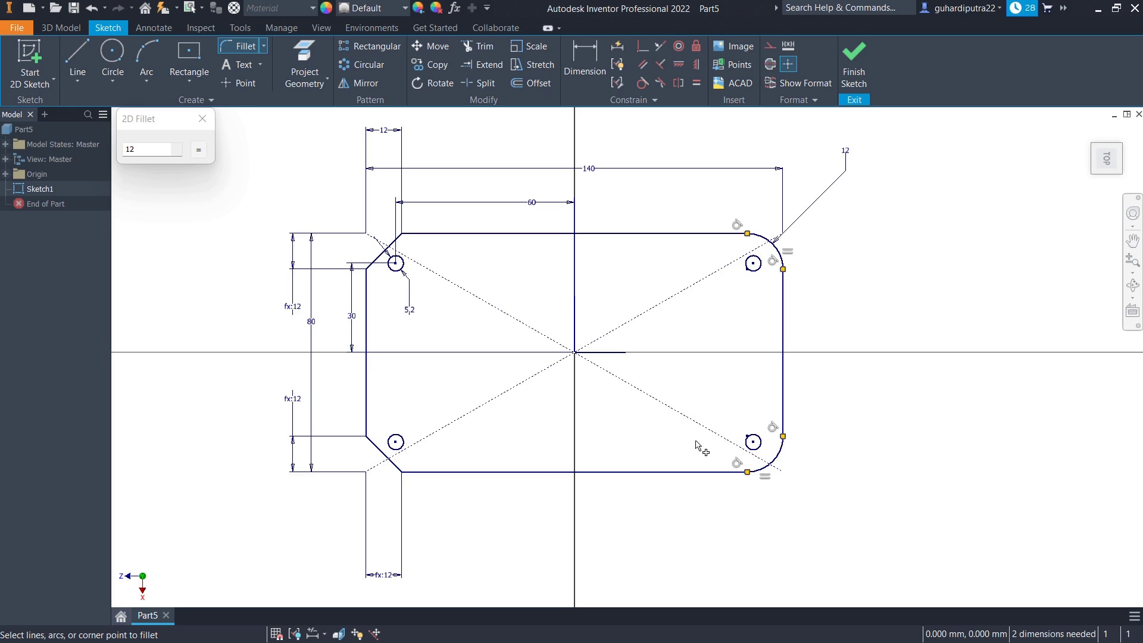
{"action": "left_click", "coordinate": [203, 119]}
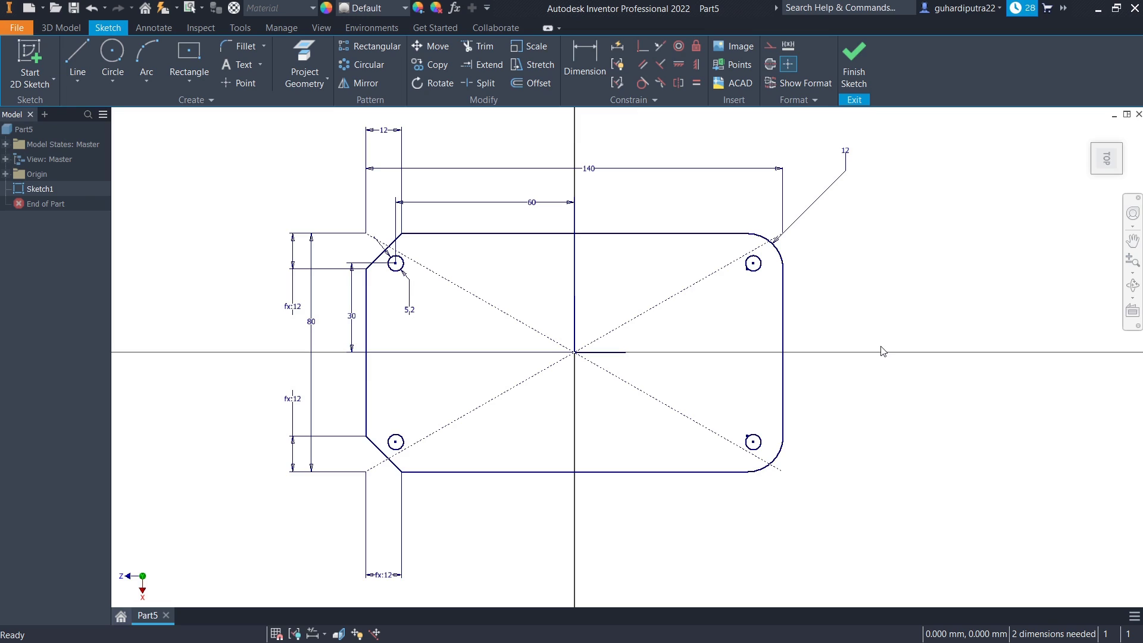
Place a sketch point to the right of the plate centre
{"action": "right_click", "coordinate": [614, 357]}
{"action": "key", "text": "Escape"}
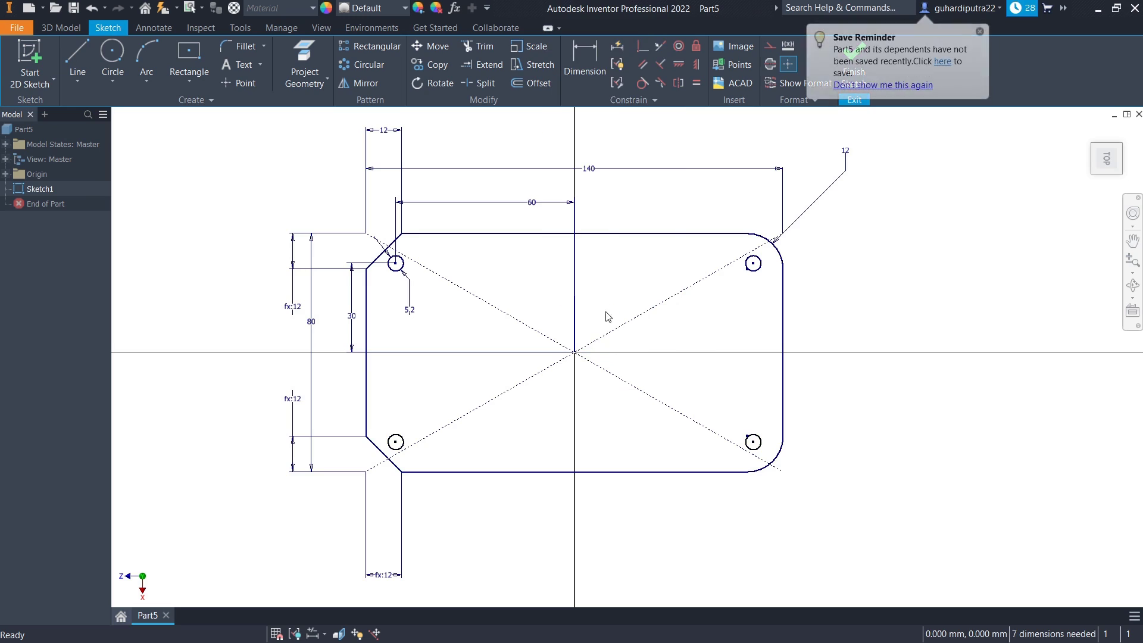
{"action": "right_click", "coordinate": [577, 319]}
{"action": "key", "text": "Escape"}
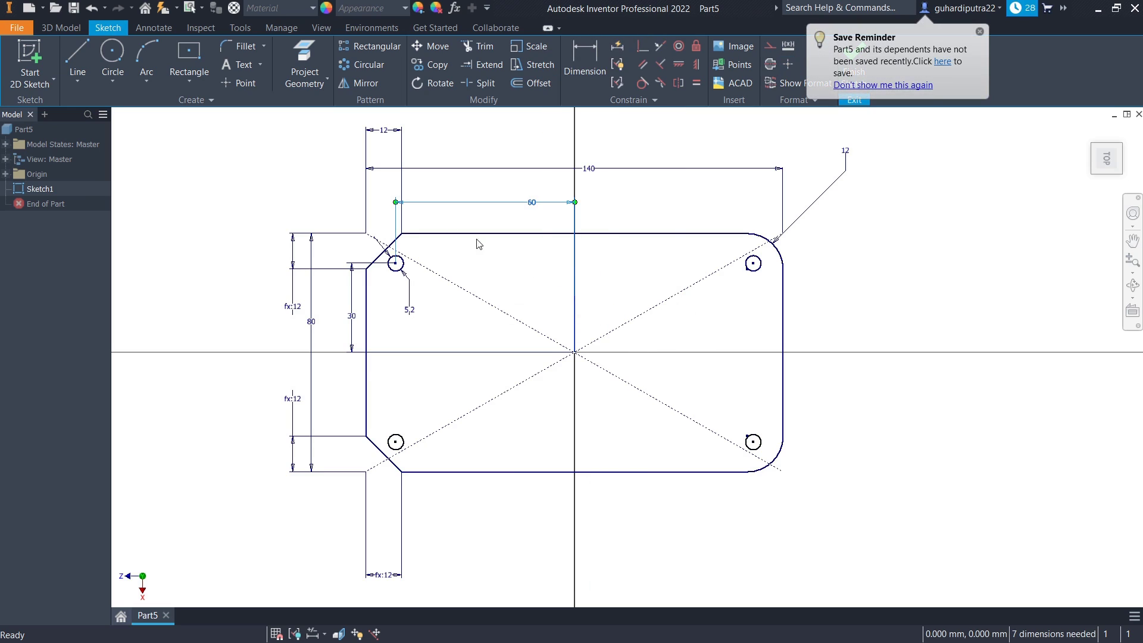
{"action": "left_click", "coordinate": [241, 83]}
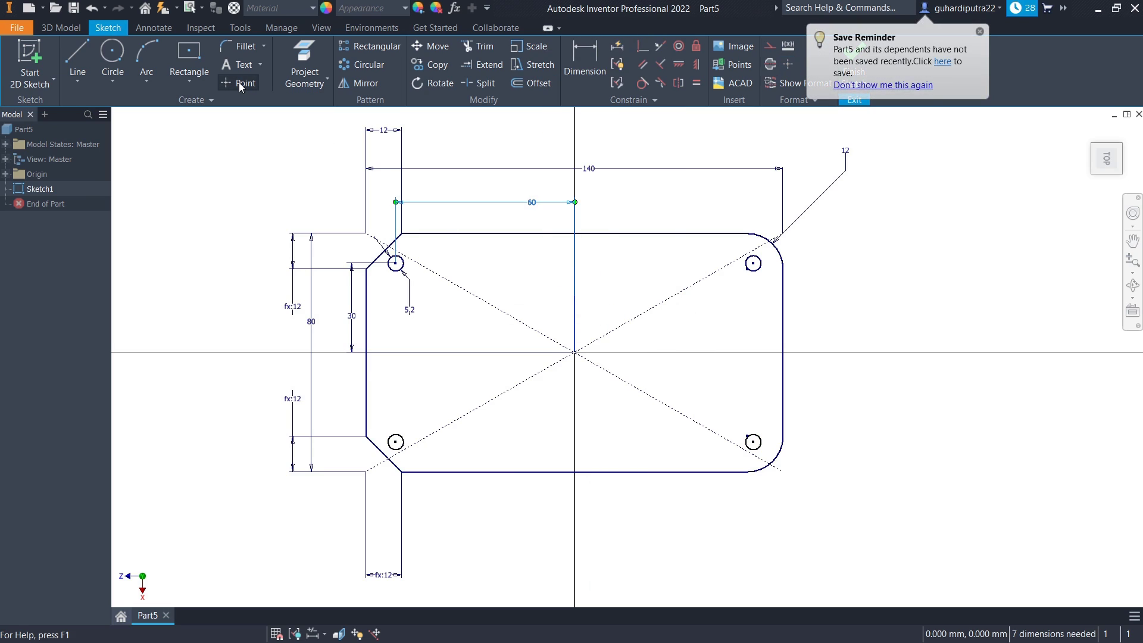
{"action": "left_click", "coordinate": [660, 324]}
Dimension the point 48 mm from the right edge and 36.5 mm below the top edge
{"action": "left_click", "coordinate": [574, 66]}
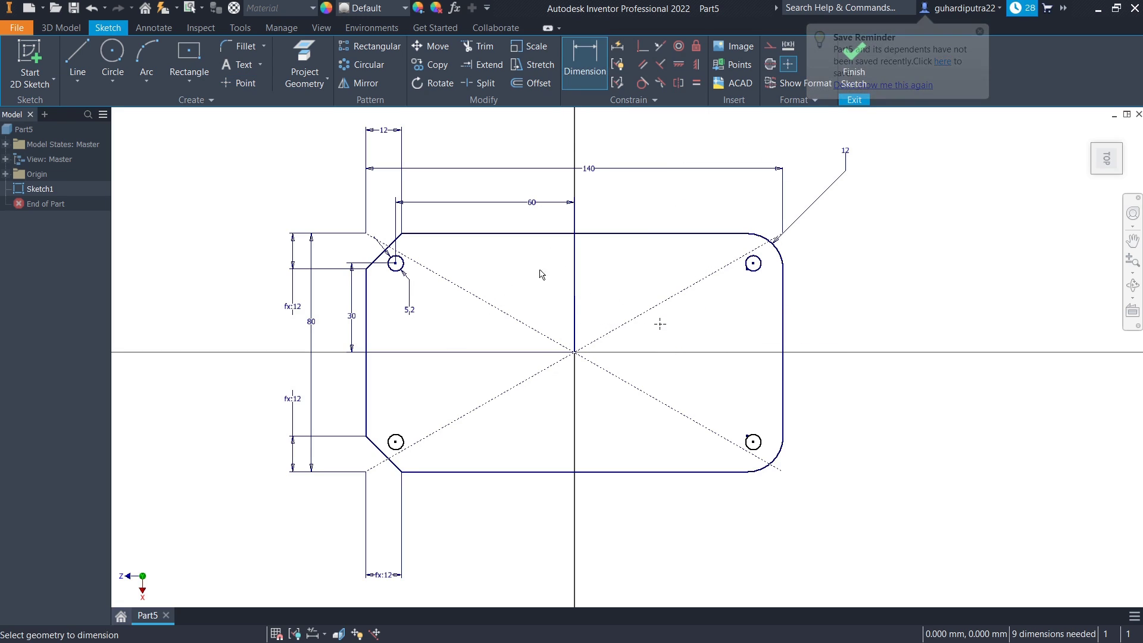
{"action": "left_click", "coordinate": [782, 331]}
{"action": "left_click", "coordinate": [659, 323]}
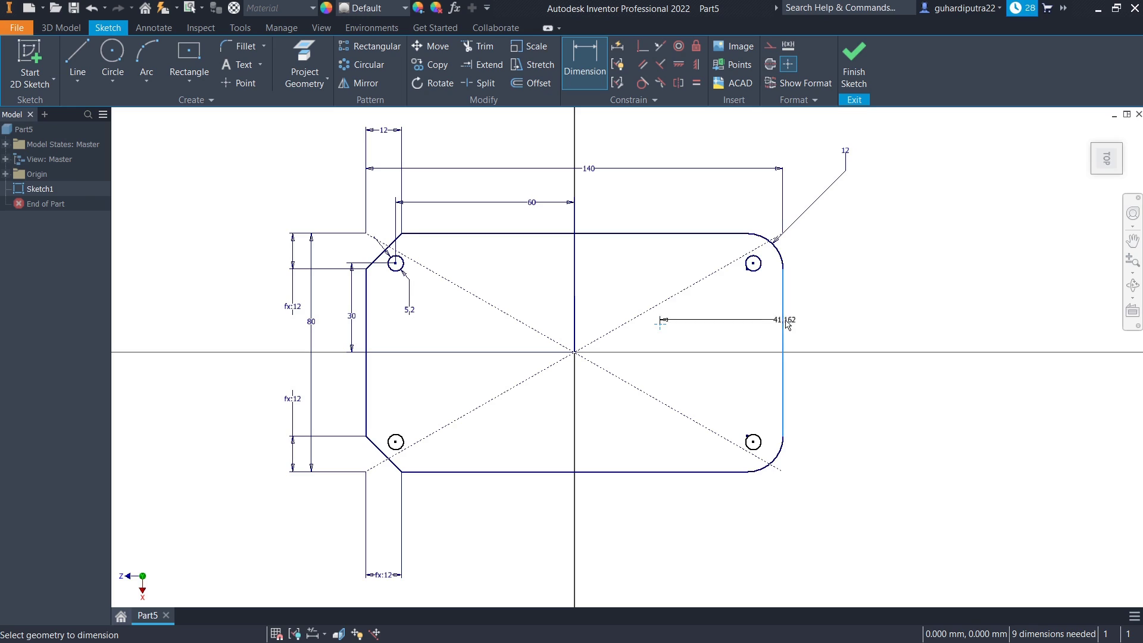
{"action": "left_click", "coordinate": [694, 209]}
{"action": "type", "text": "48"}
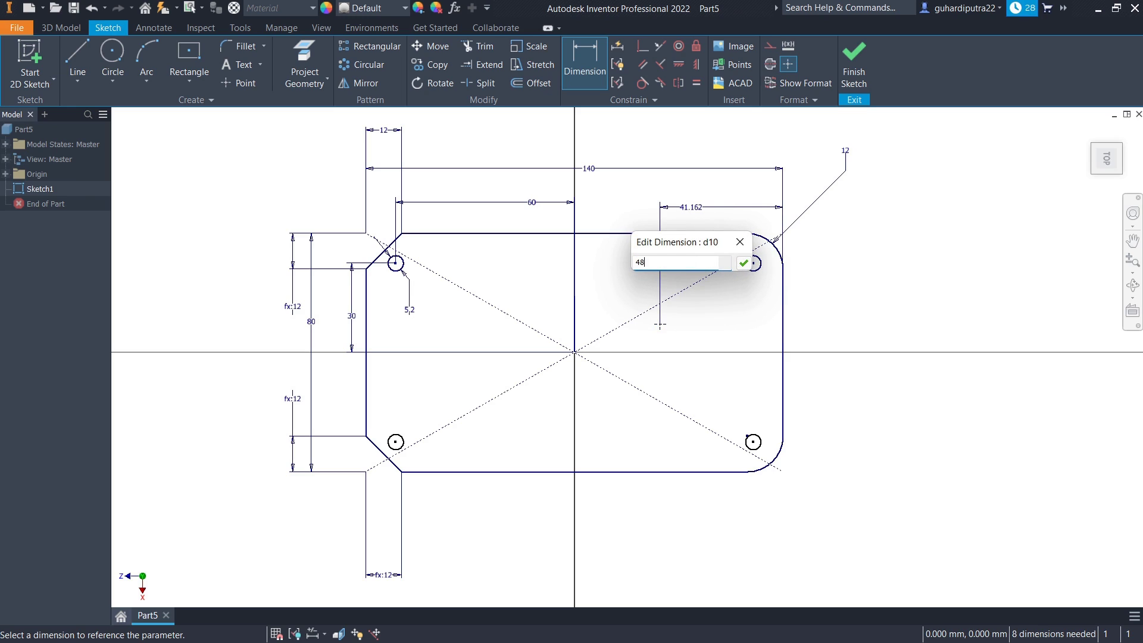
{"action": "key", "text": "Return"}
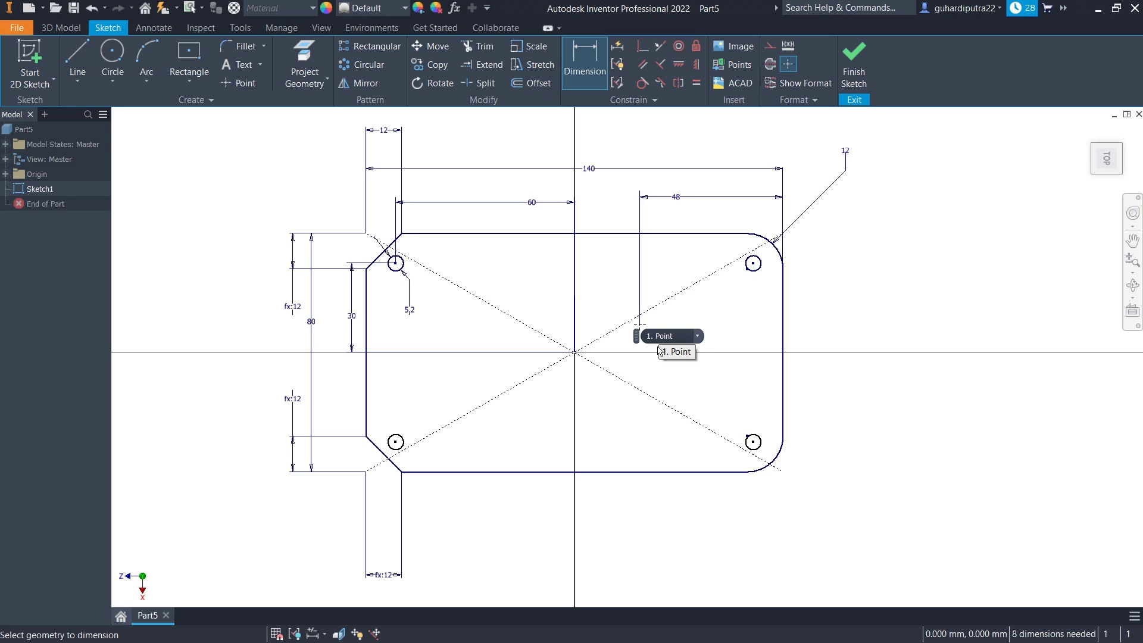
{"action": "left_click", "coordinate": [717, 234]}
{"action": "left_click", "coordinate": [604, 274]}
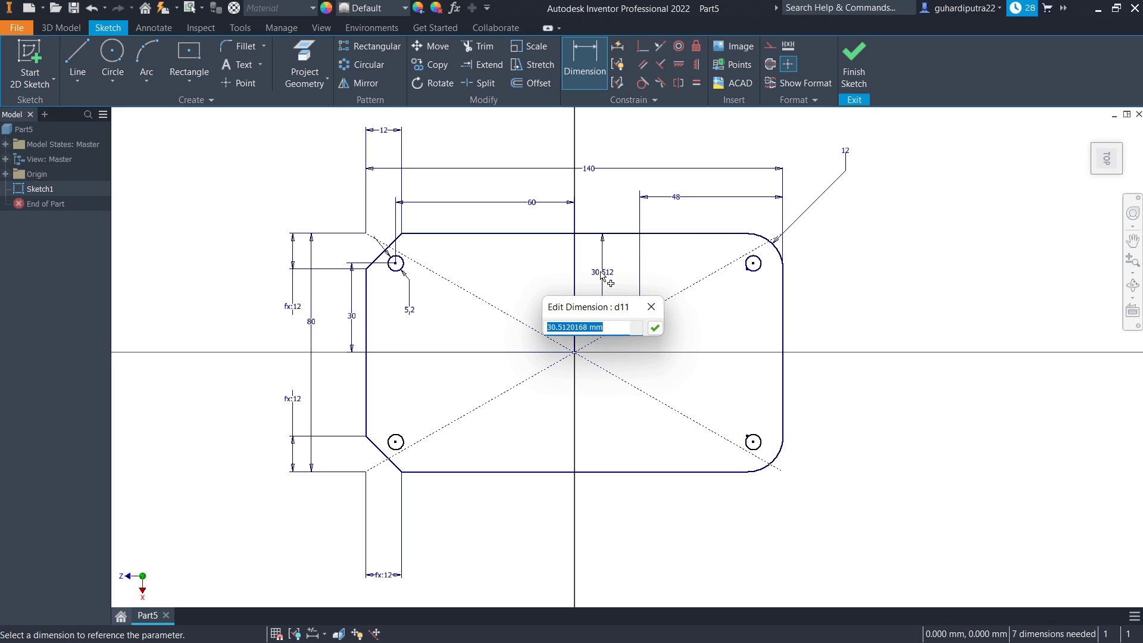
{"action": "type", "text": "36.5"}
{"action": "key", "text": "Return"}
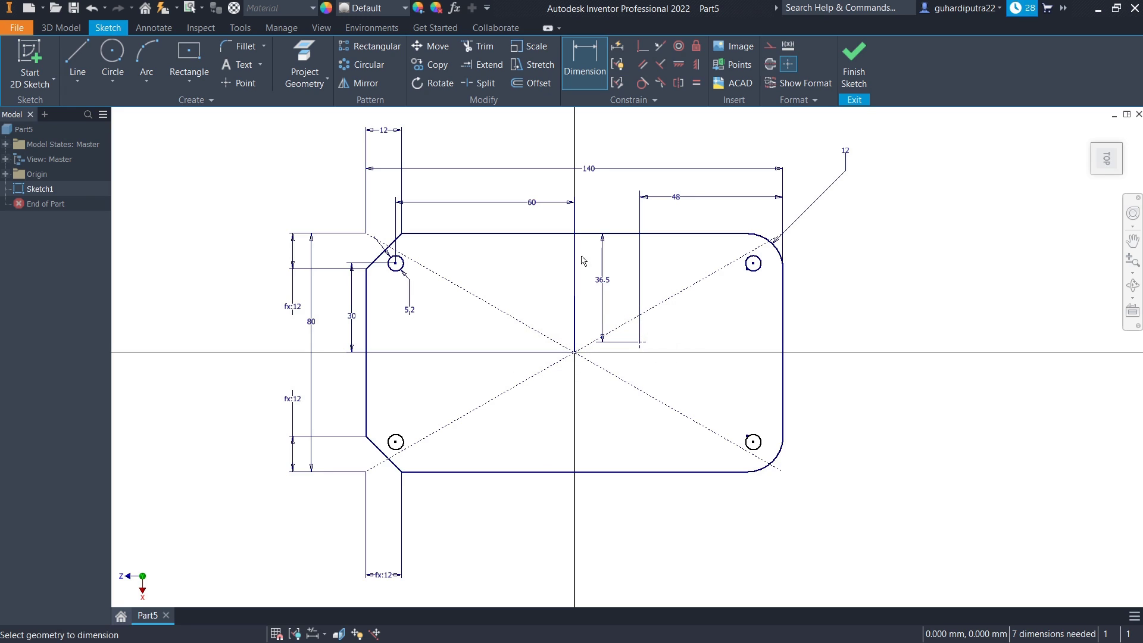
{"action": "left_click", "coordinate": [113, 56]}
Draw a 50 mm diameter circle centred on the new point
{"action": "left_click", "coordinate": [639, 342]}
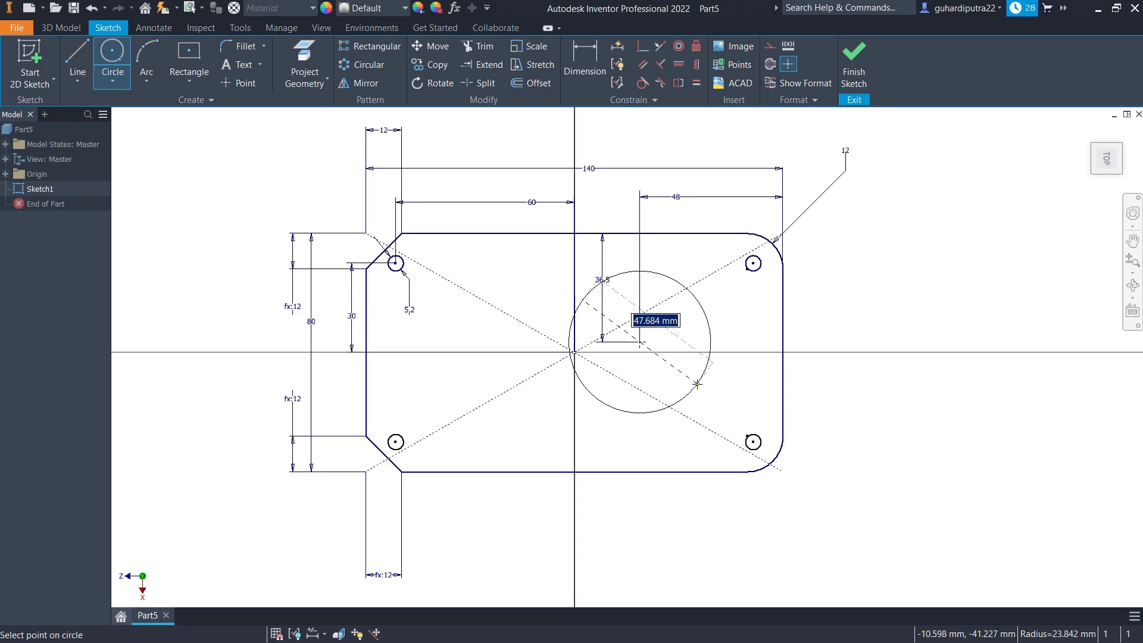
{"action": "type", "text": "50"}
{"action": "key", "text": "Return"}
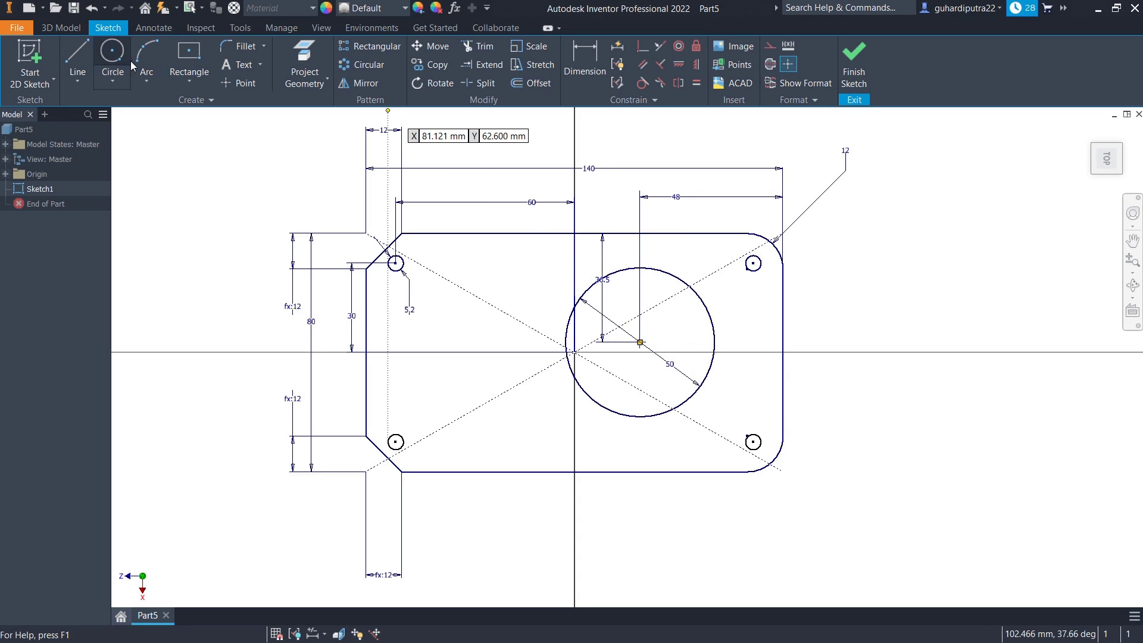
Draw a 5 mm circle centred on the big circle's left quadrant
{"action": "left_click", "coordinate": [119, 59]}
{"action": "scroll", "coordinate": [571, 361], "scroll_direction": "up", "scroll_amount": 3}
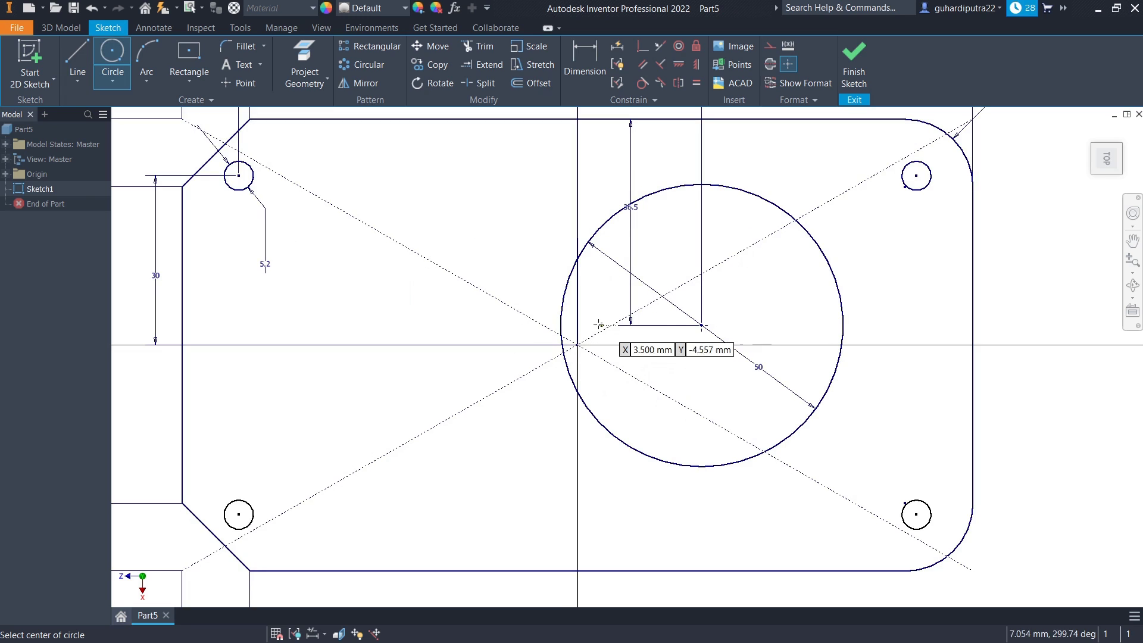
{"action": "left_click", "coordinate": [560, 325]}
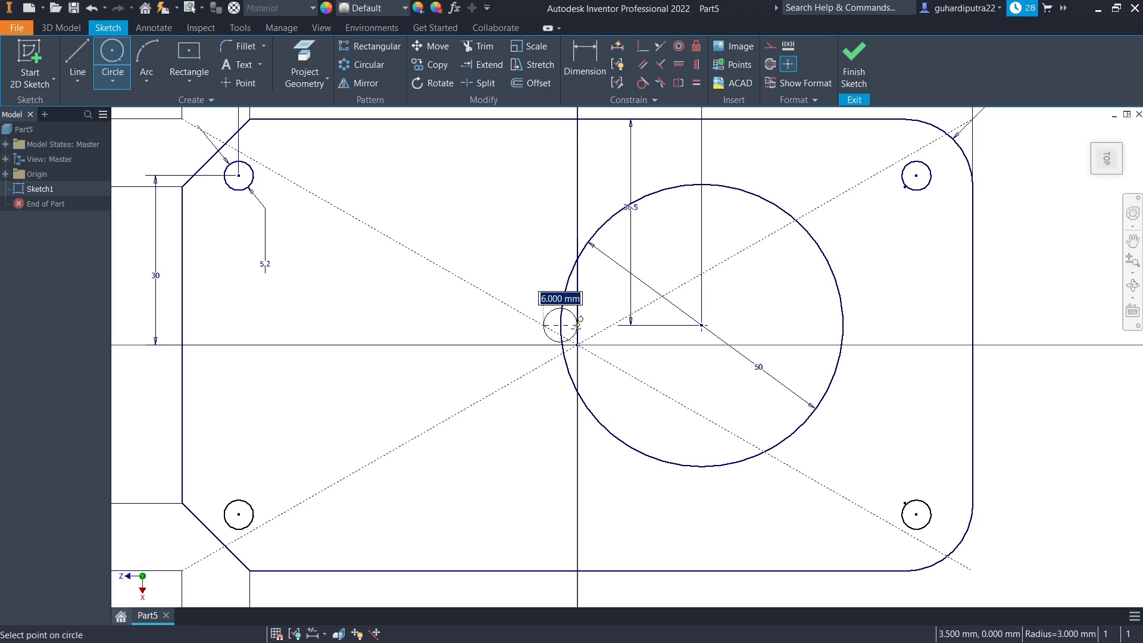
{"action": "type", "text": "5"}
{"action": "key", "text": "Return"}
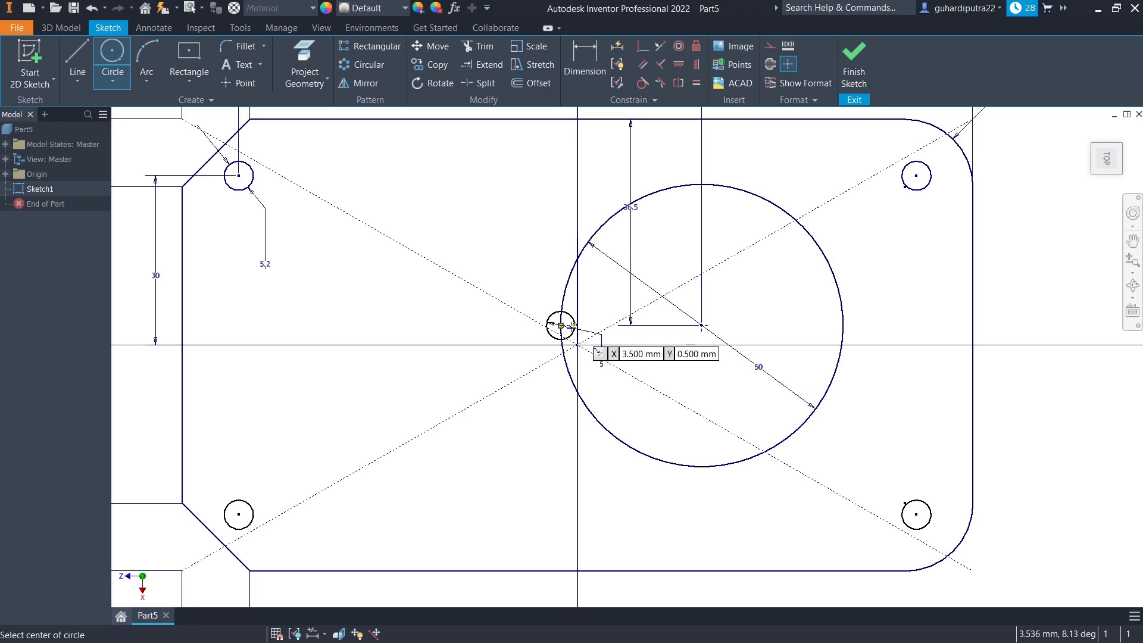
Circular-pattern the 5 mm circle 4 times about the 50 mm circle's centre
{"action": "left_click", "coordinate": [362, 64]}
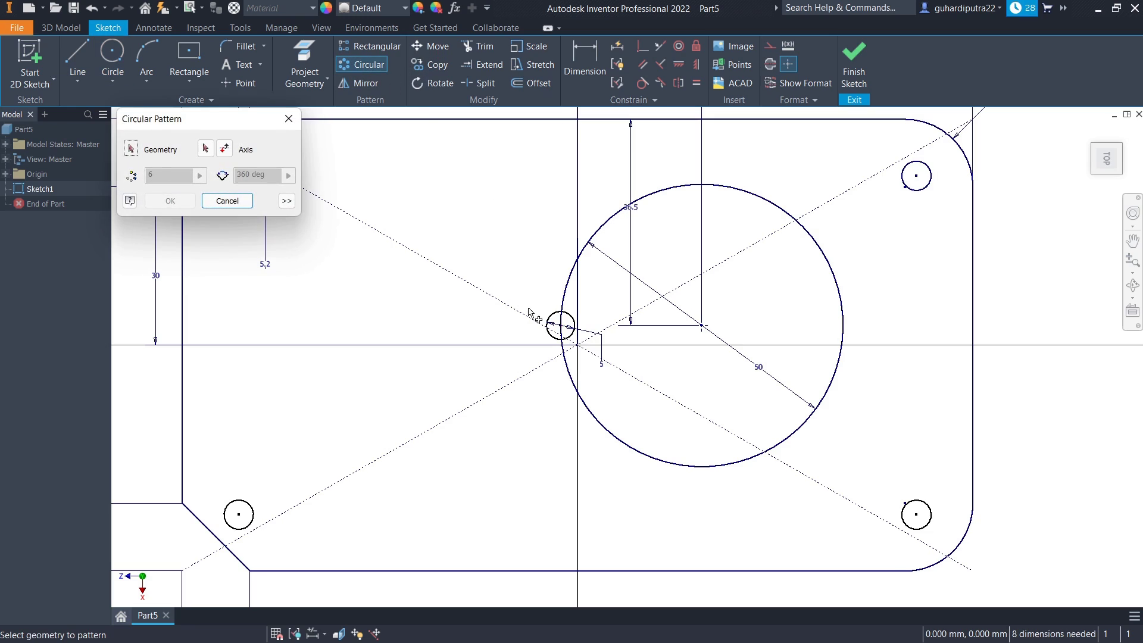
{"action": "left_click", "coordinate": [550, 325]}
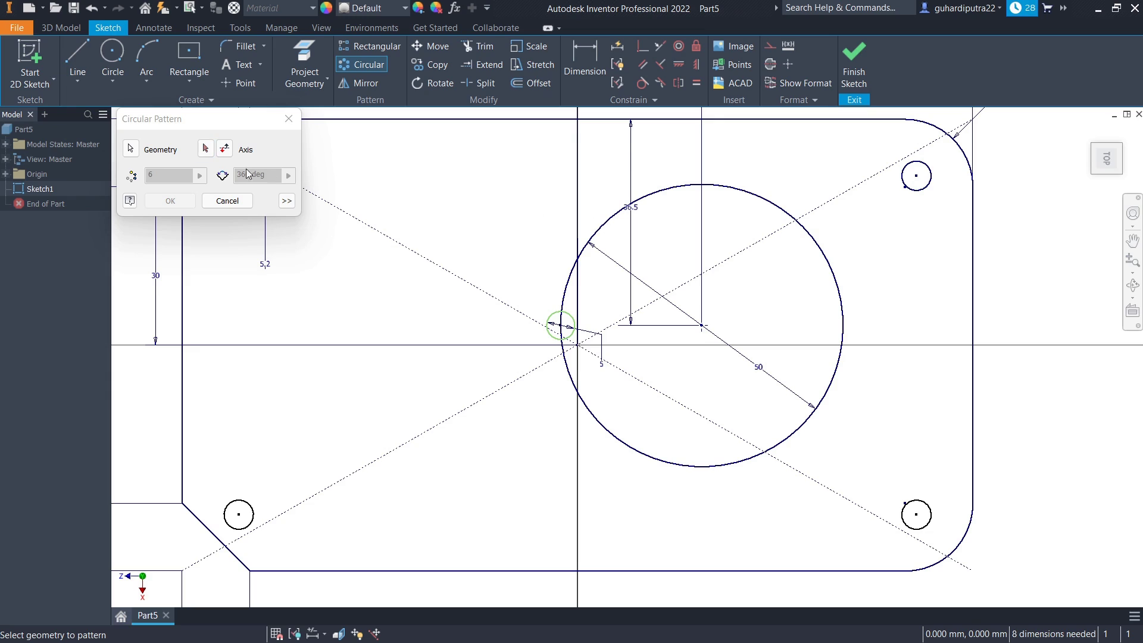
{"action": "left_click", "coordinate": [206, 149]}
{"action": "left_click", "coordinate": [588, 250]}
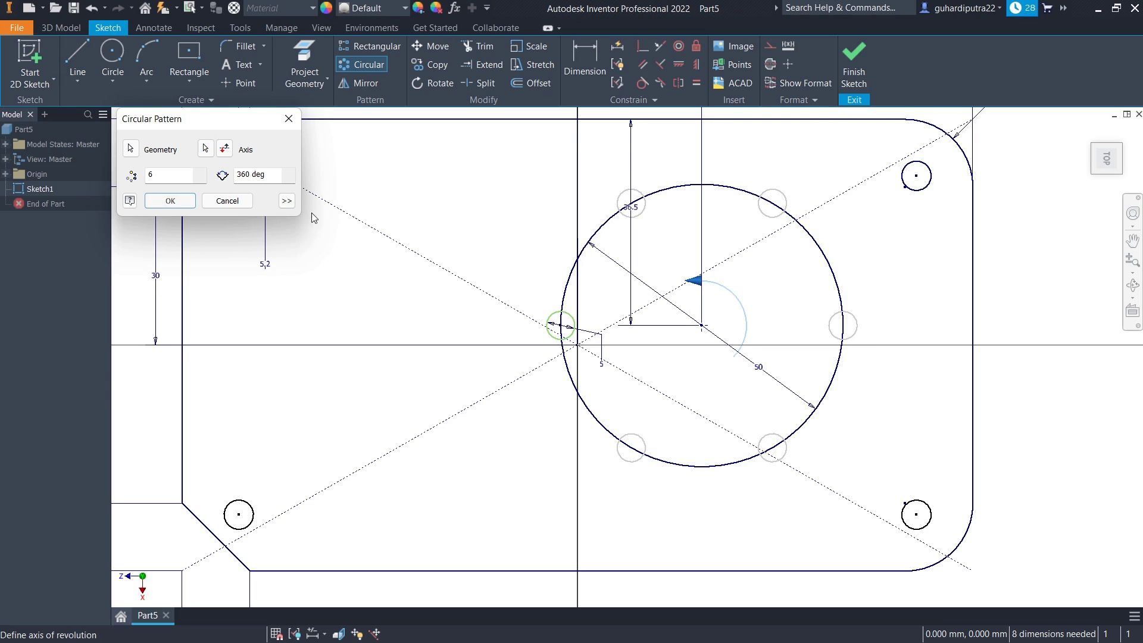
{"action": "type", "text": "4"}
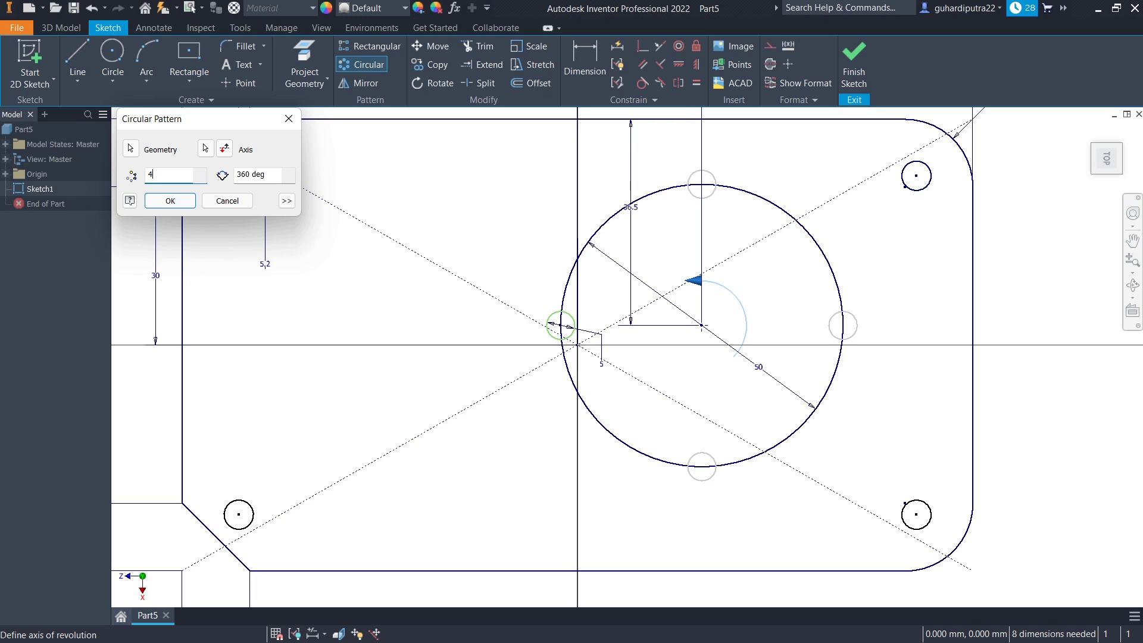
{"action": "left_click", "coordinate": [170, 201]}
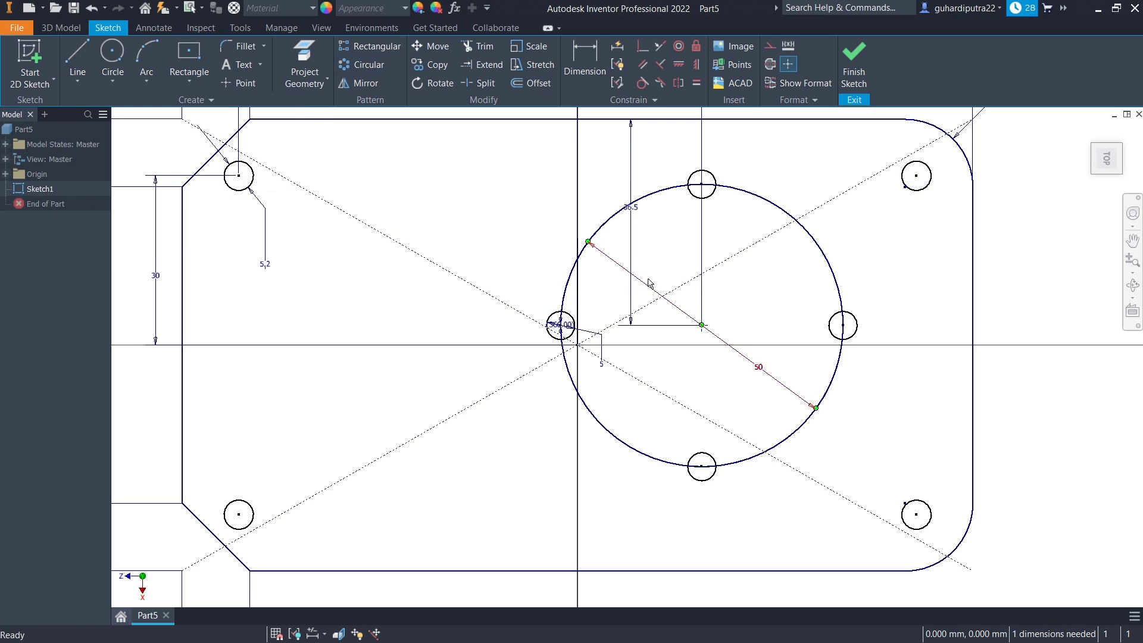
{"action": "scroll", "coordinate": [848, 292], "scroll_direction": "down", "scroll_amount": 3}
{"action": "middle_click_drag", "start_coordinate": [867, 289], "coordinate": [852, 319], "text": "shift"}
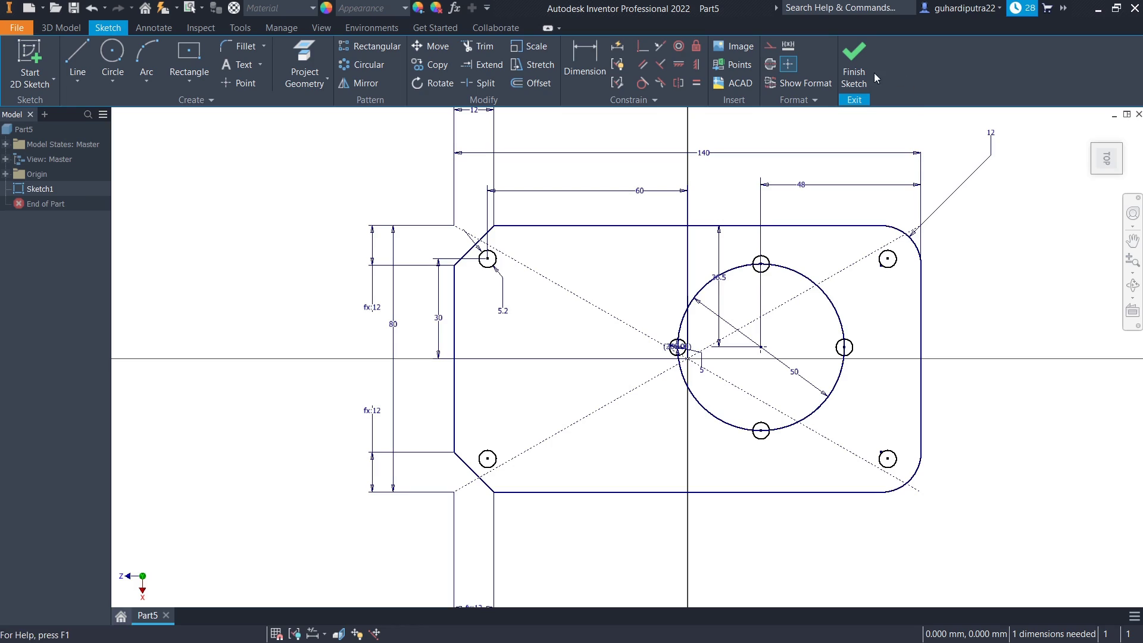
Finish the sketch and extrude the plate and circle regions 12 mm
{"action": "left_click", "coordinate": [854, 100]}
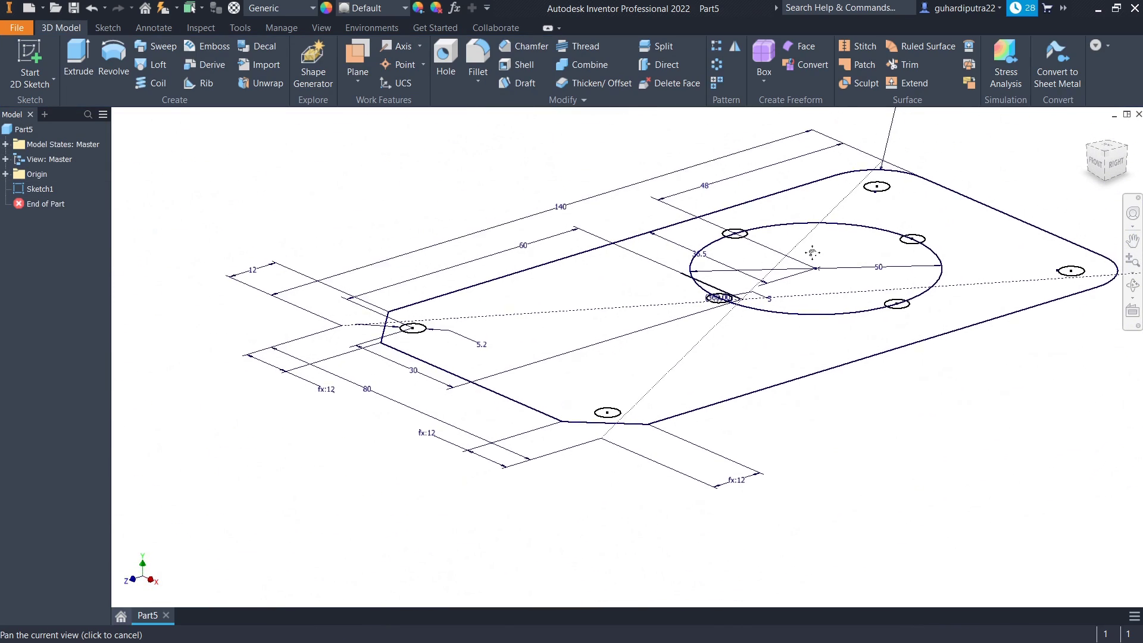
{"action": "left_click", "coordinate": [78, 60]}
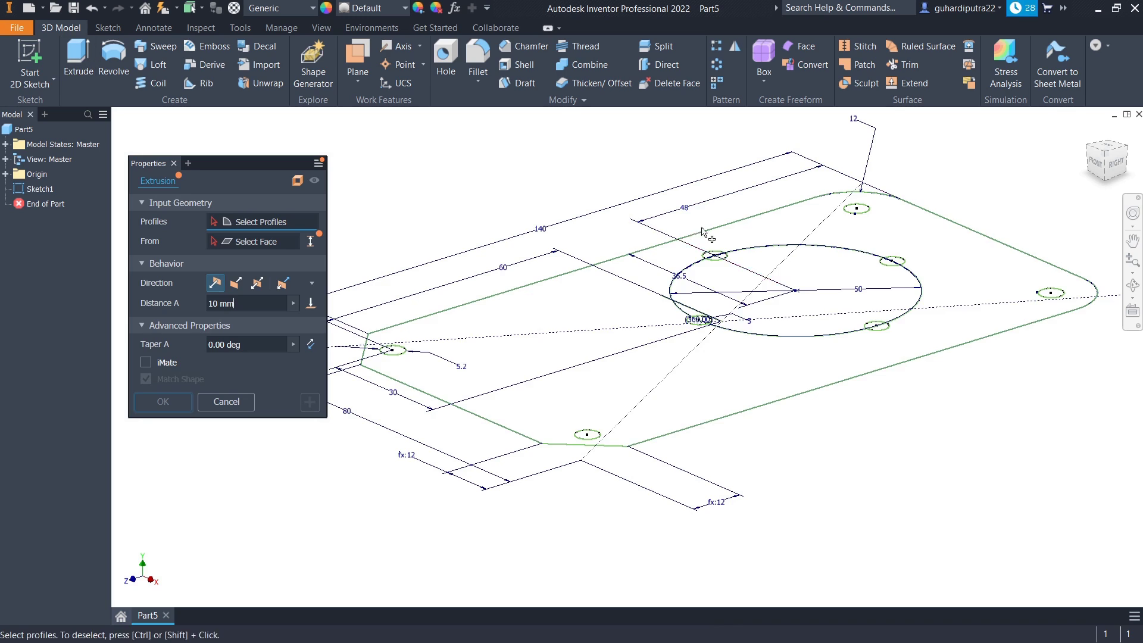
{"action": "left_click", "coordinate": [835, 275]}
{"action": "left_click", "coordinate": [625, 310]}
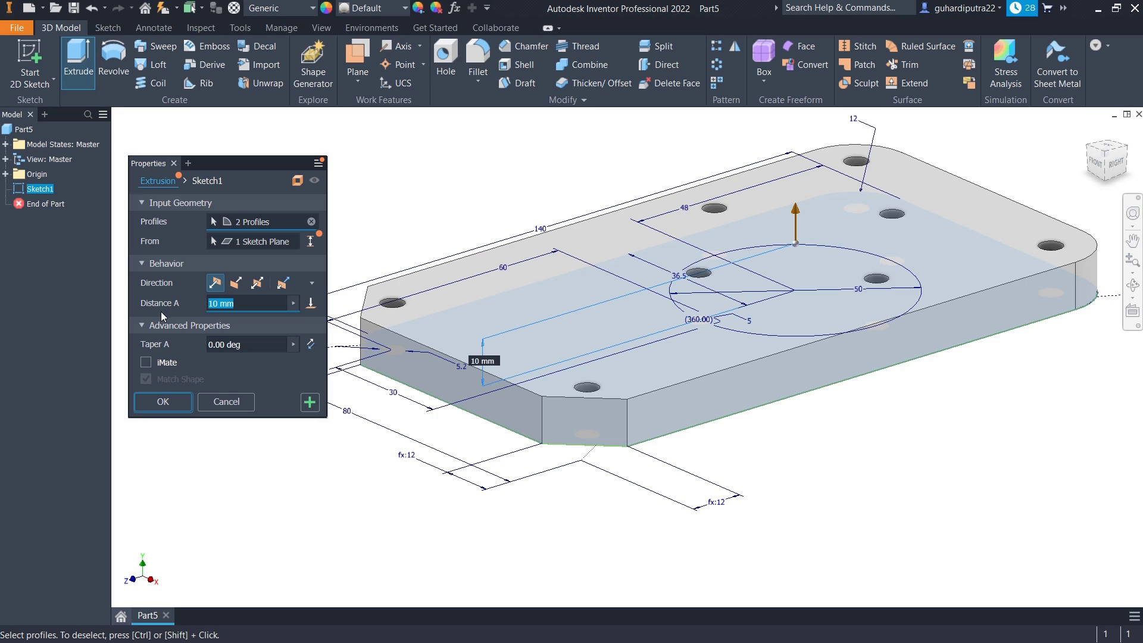
{"action": "type", "text": "12"}
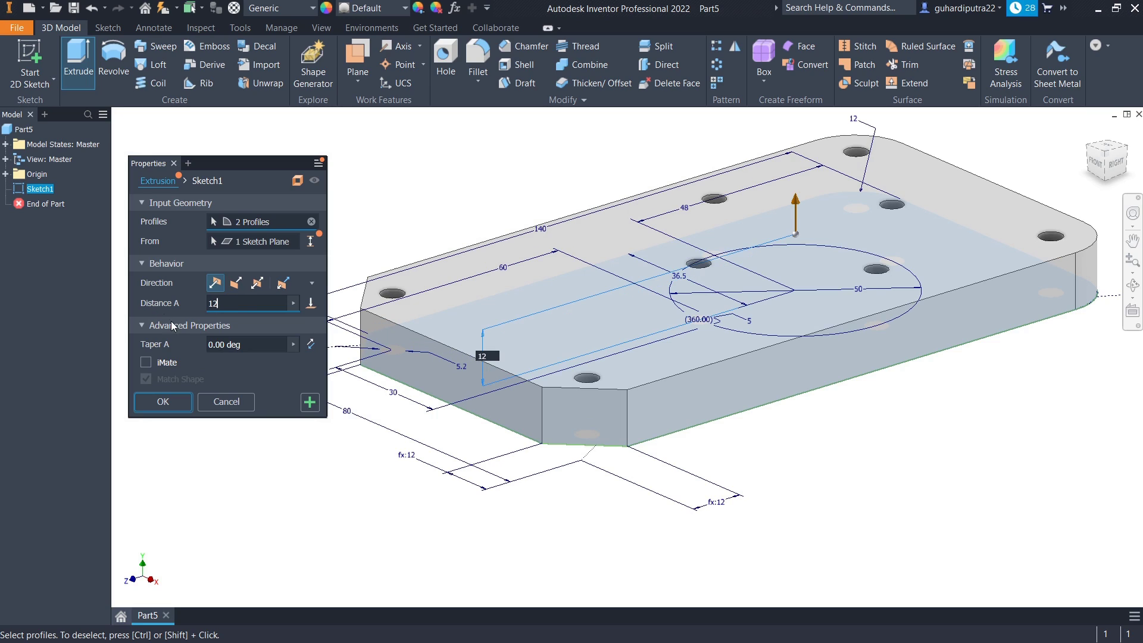
{"action": "left_click", "coordinate": [176, 410]}
Re-centre the view and select the plate's top face
{"action": "scroll", "coordinate": [448, 388], "scroll_direction": "up", "scroll_amount": 2}
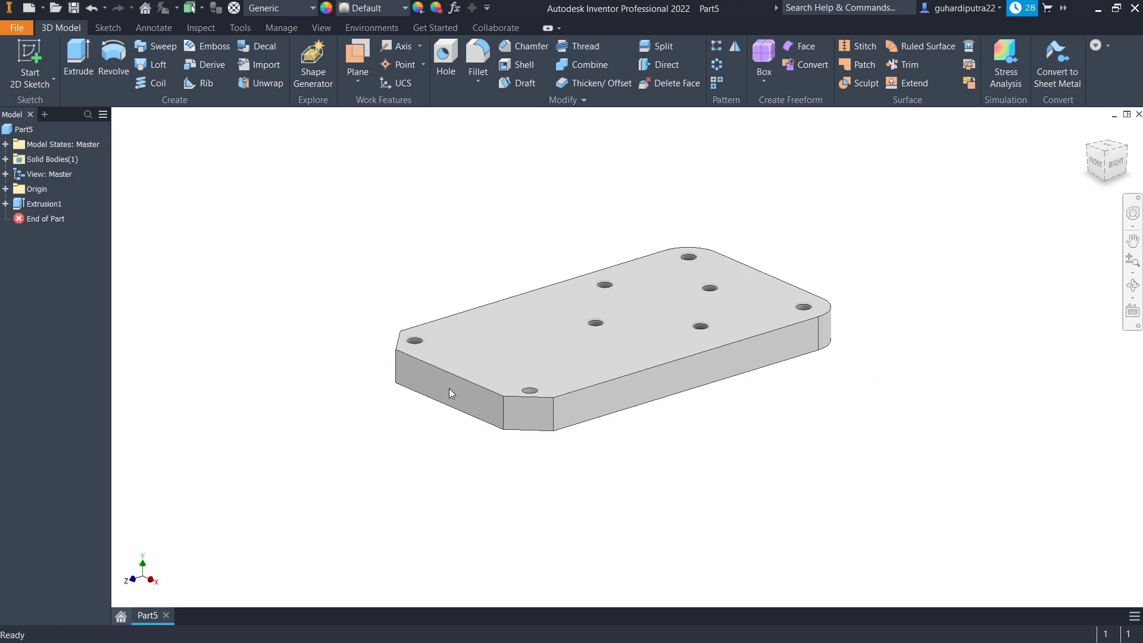
{"action": "scroll", "coordinate": [559, 378], "scroll_direction": "down", "scroll_amount": 3}
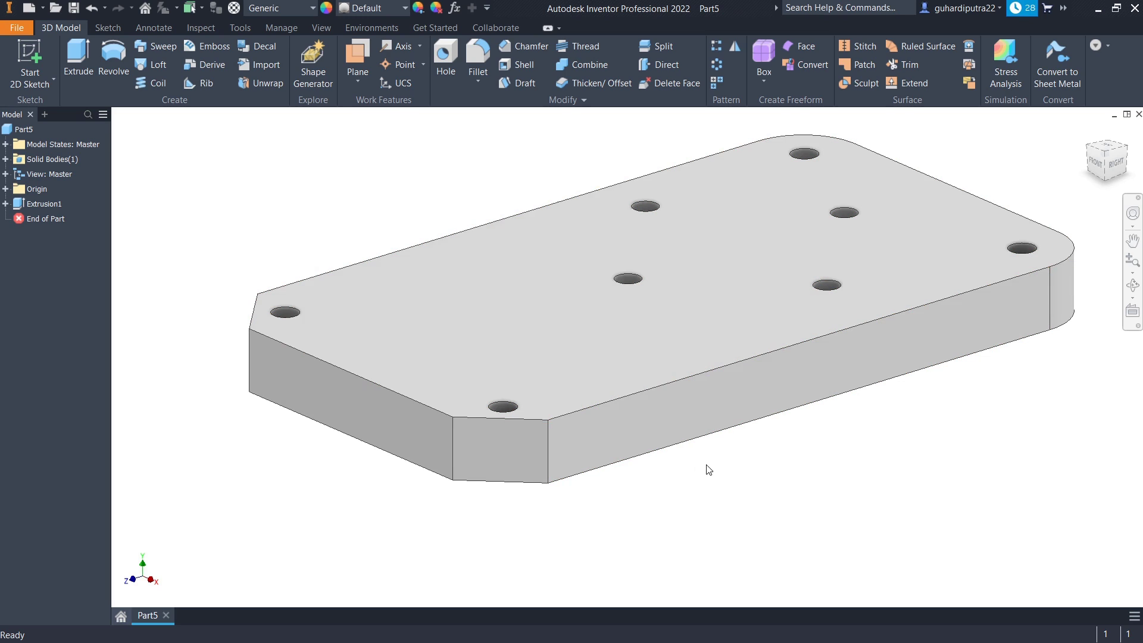
{"action": "middle_click_drag", "start_coordinate": [707, 470], "coordinate": [697, 506]}
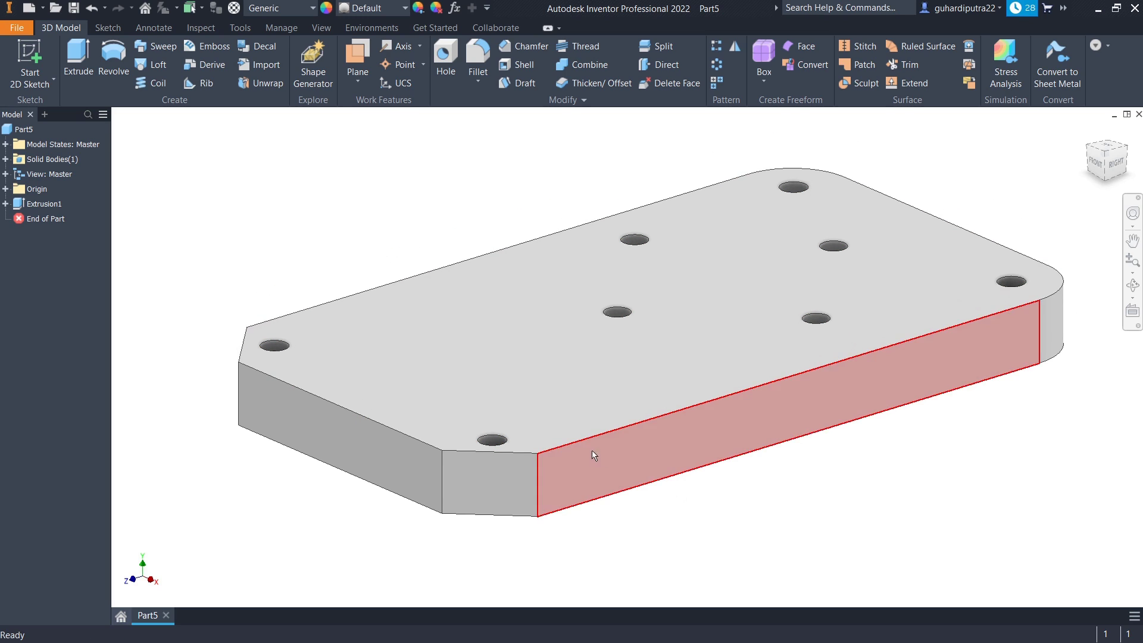
{"action": "left_click", "coordinate": [419, 398]}
Start a sketch on the top face and place a point dimensioned 35 mm below the top edge
{"action": "key", "text": "s"}
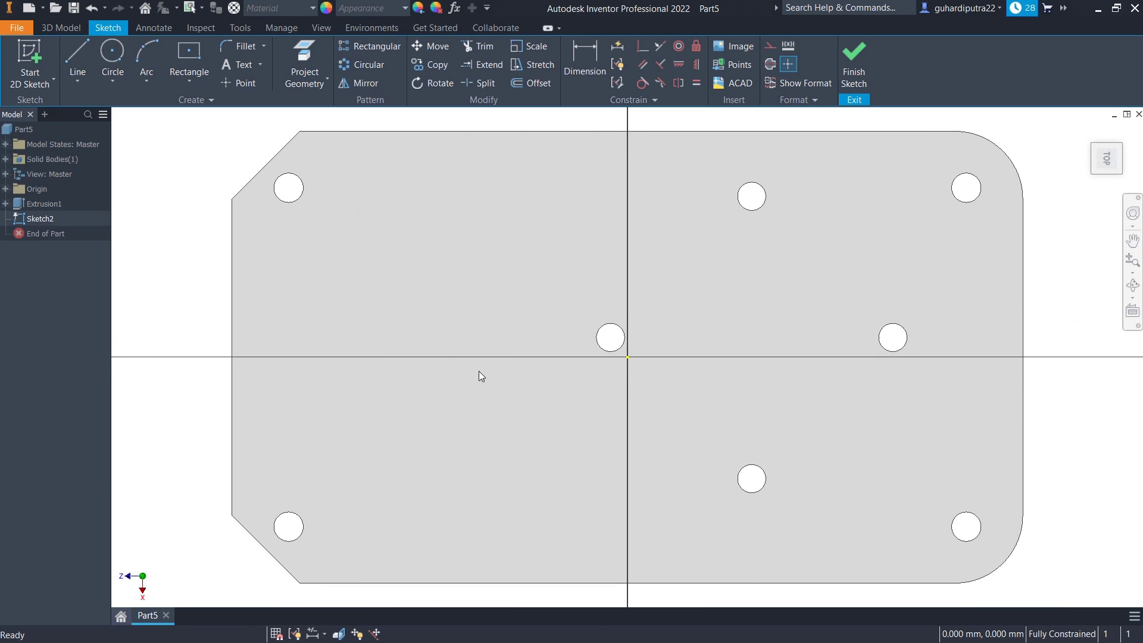
{"action": "left_click", "coordinate": [77, 59]}
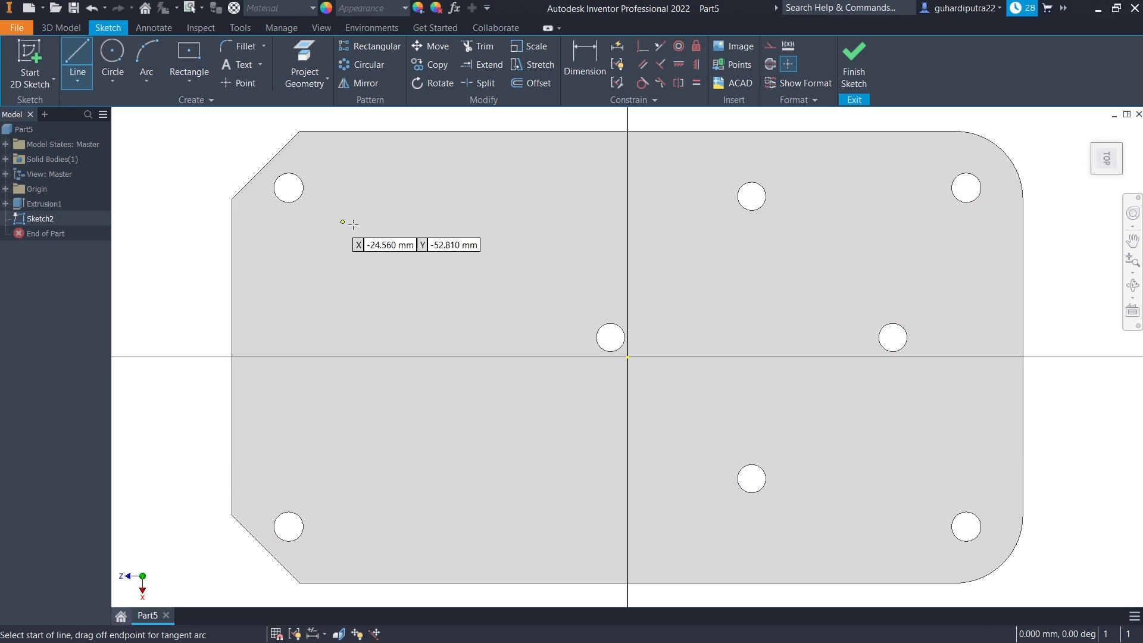
{"action": "left_click", "coordinate": [230, 83]}
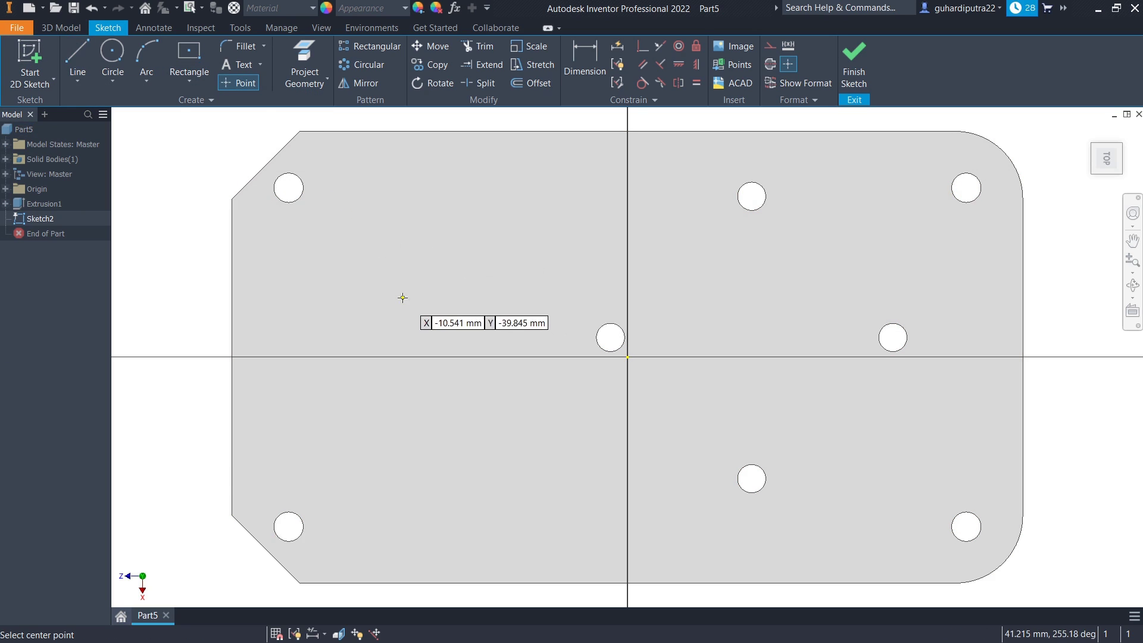
{"action": "left_click", "coordinate": [595, 70]}
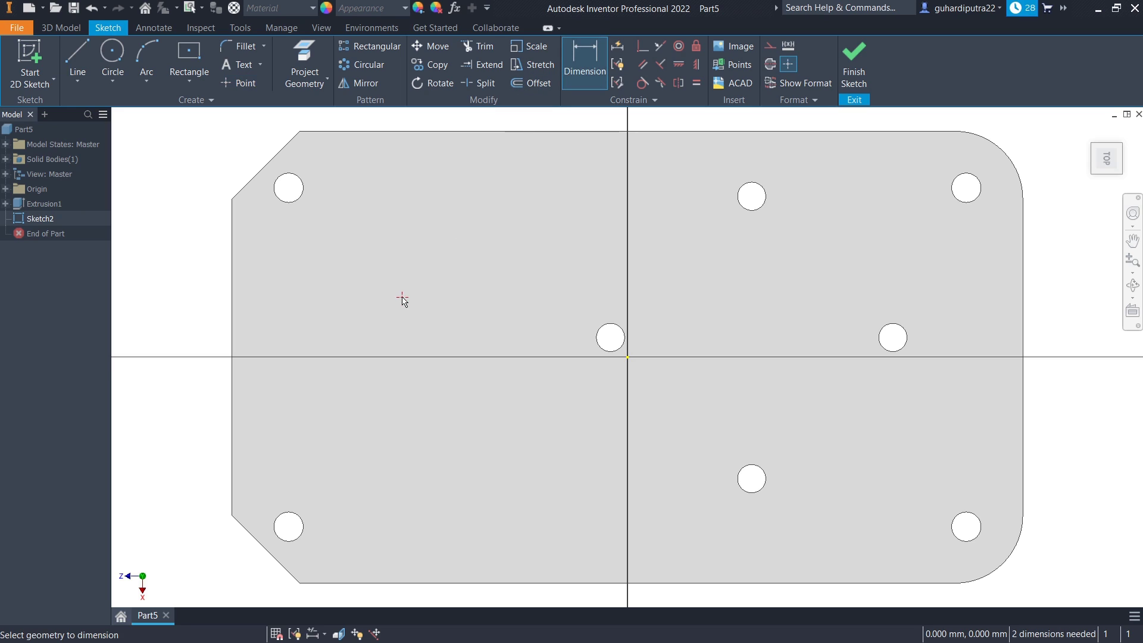
{"action": "left_click", "coordinate": [411, 133]}
{"action": "left_click", "coordinate": [402, 297]}
{"action": "left_click", "coordinate": [191, 229]}
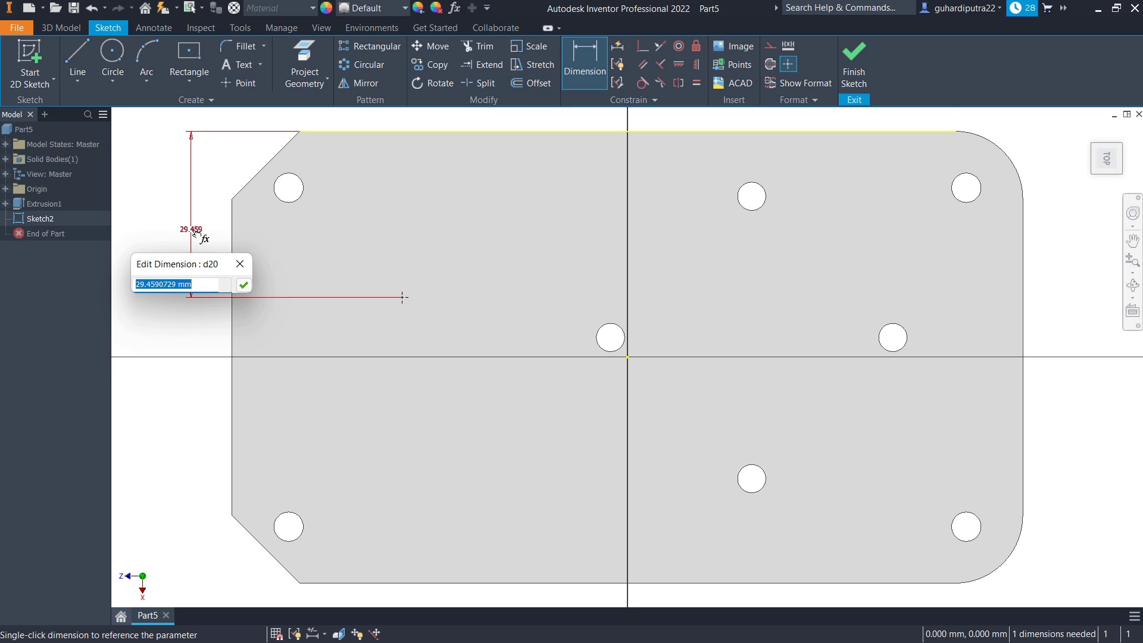
{"action": "type", "text": "35"}
{"action": "key", "text": "Return"}
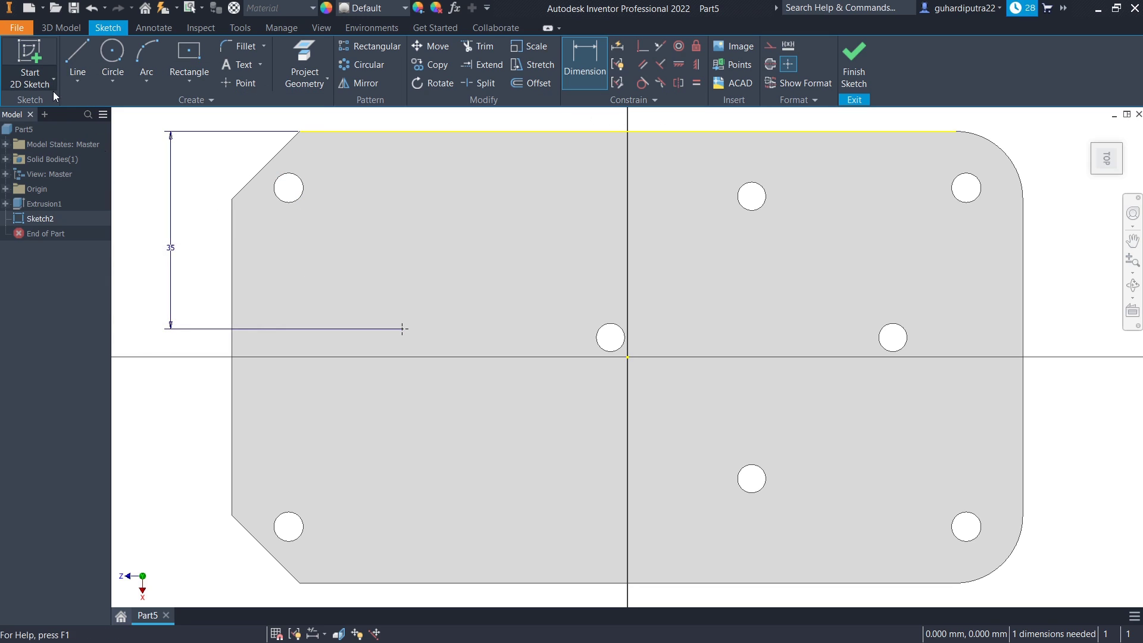
Add two more hole-centre points, one above and one below the first point
{"action": "left_click", "coordinate": [235, 86]}
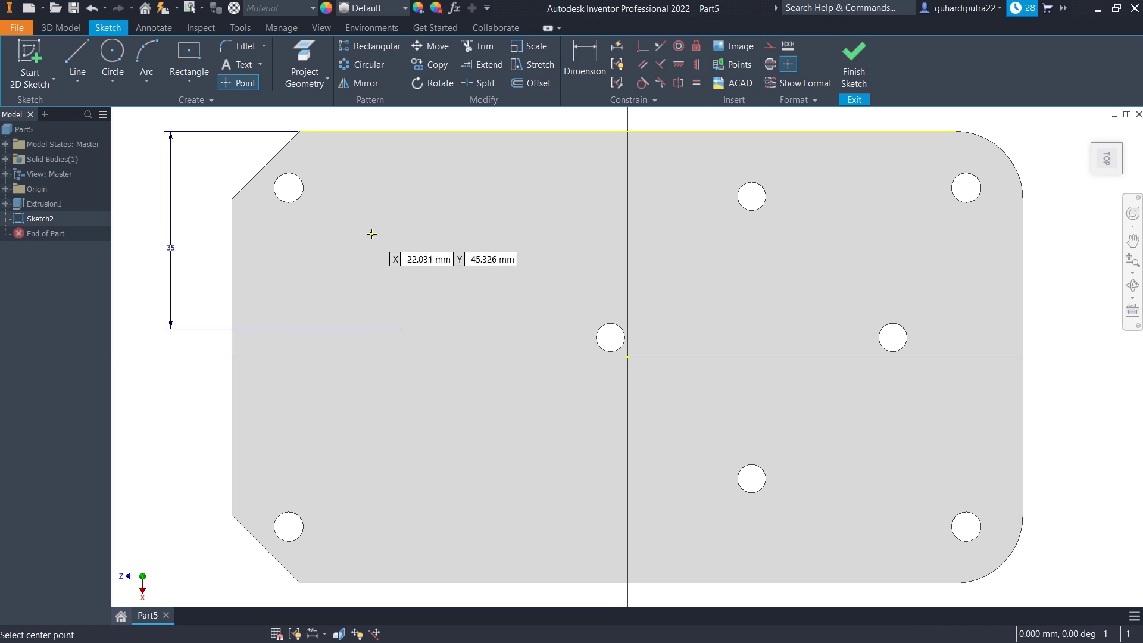
{"action": "left_click", "coordinate": [402, 223]}
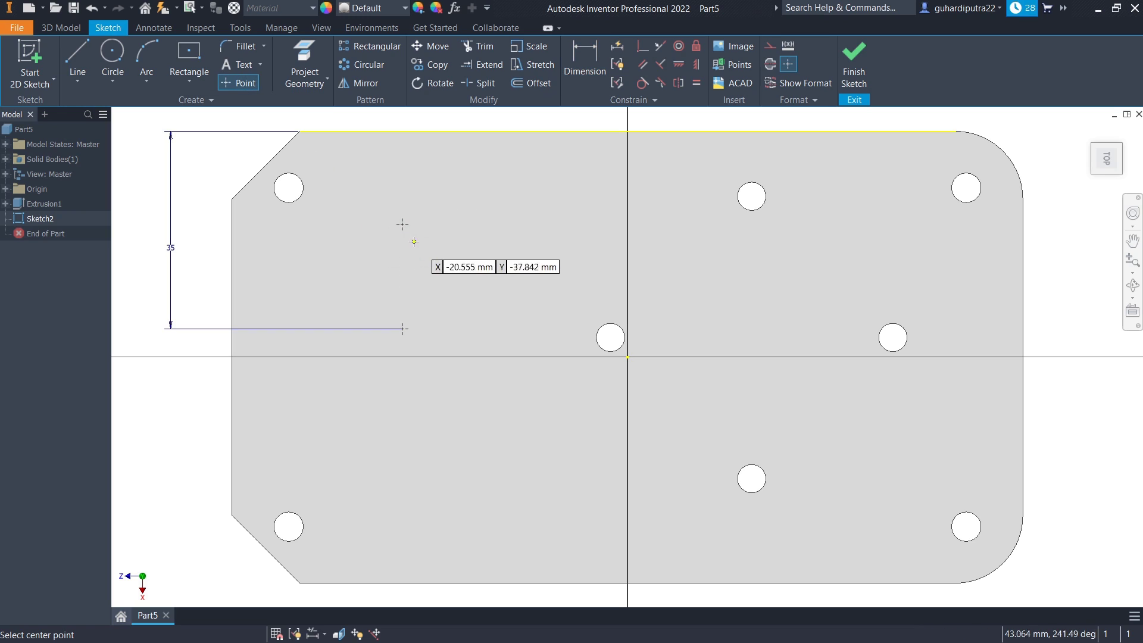
{"action": "left_click", "coordinate": [403, 447]}
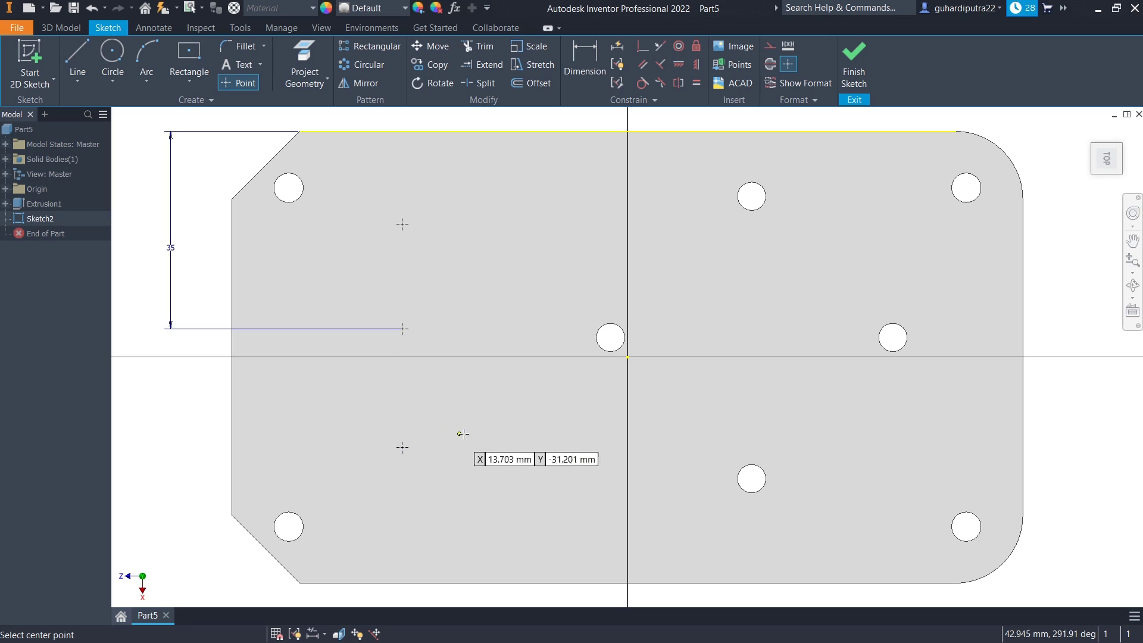
{"action": "right_click", "coordinate": [462, 433]}
{"action": "left_click", "coordinate": [521, 435]}
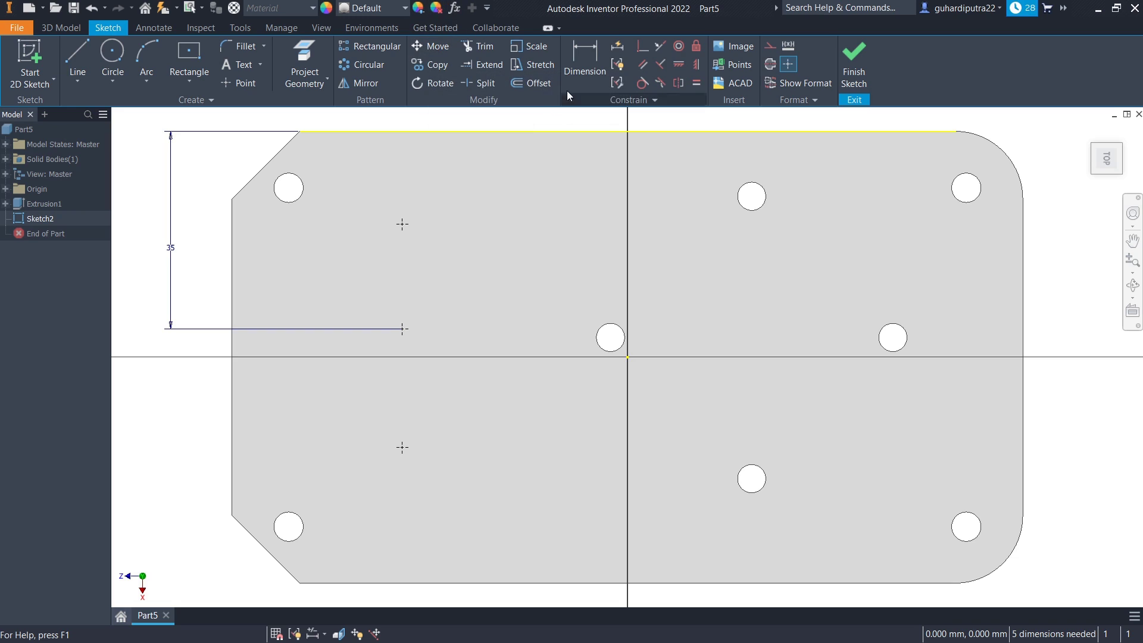
Dimension the upper point 15 mm below the top edge and 20 mm from the middle point
{"action": "left_click", "coordinate": [584, 62]}
{"action": "left_click", "coordinate": [440, 132]}
{"action": "left_click", "coordinate": [403, 224]}
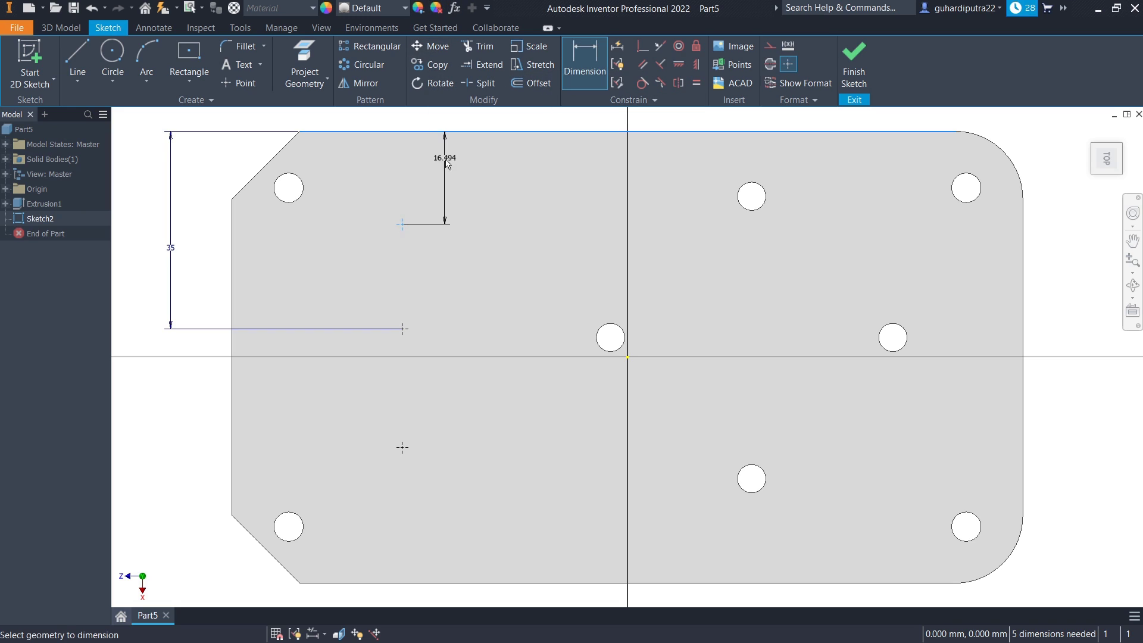
{"action": "left_click", "coordinate": [444, 174]}
{"action": "type", "text": "15"}
{"action": "key", "text": "Return"}
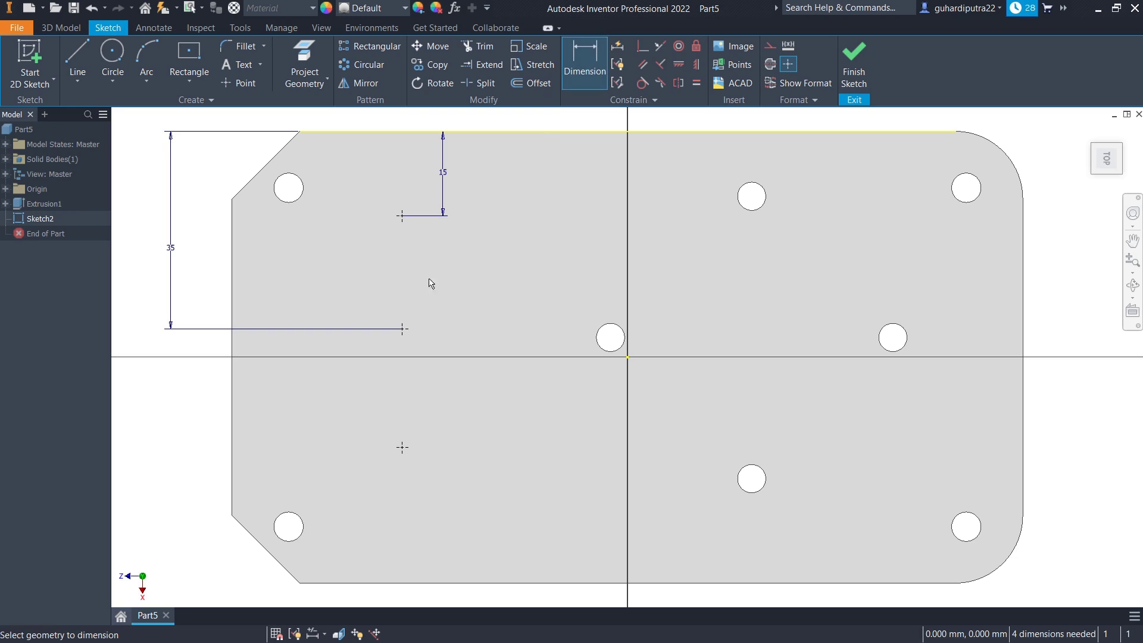
{"action": "left_click", "coordinate": [403, 328]}
{"action": "left_click", "coordinate": [402, 215]}
{"action": "left_click", "coordinate": [474, 316]}
{"action": "left_click", "coordinate": [528, 319]}
Remove the unwanted 21.022 mm dimension on the lowest point
{"action": "left_click", "coordinate": [401, 447]}
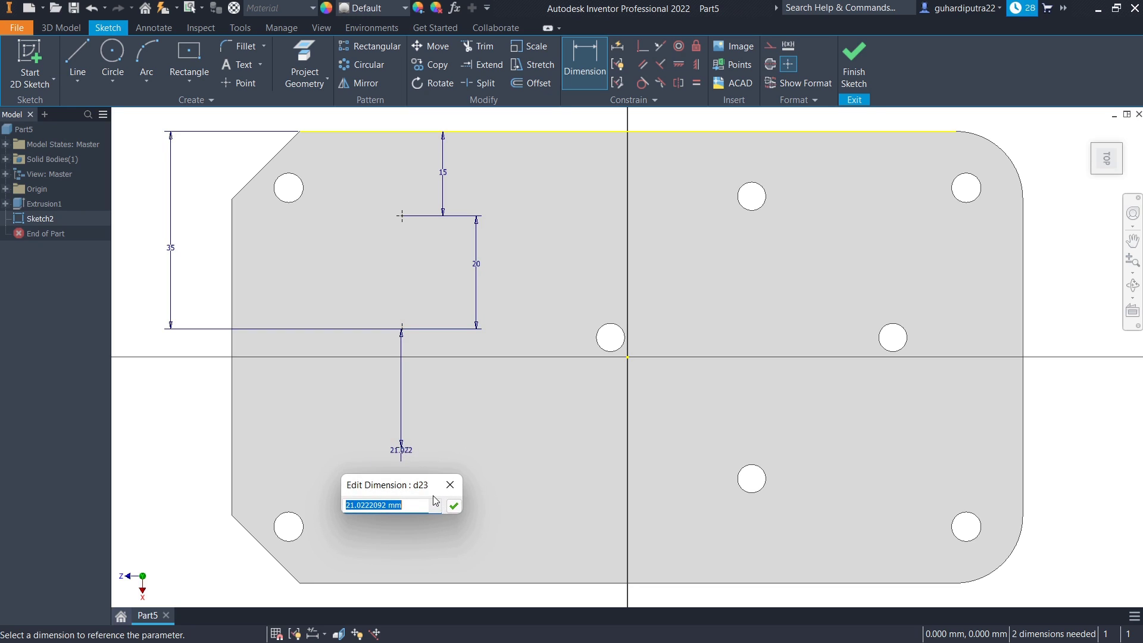
{"action": "key", "text": "Return"}
{"action": "key", "text": "Escape"}
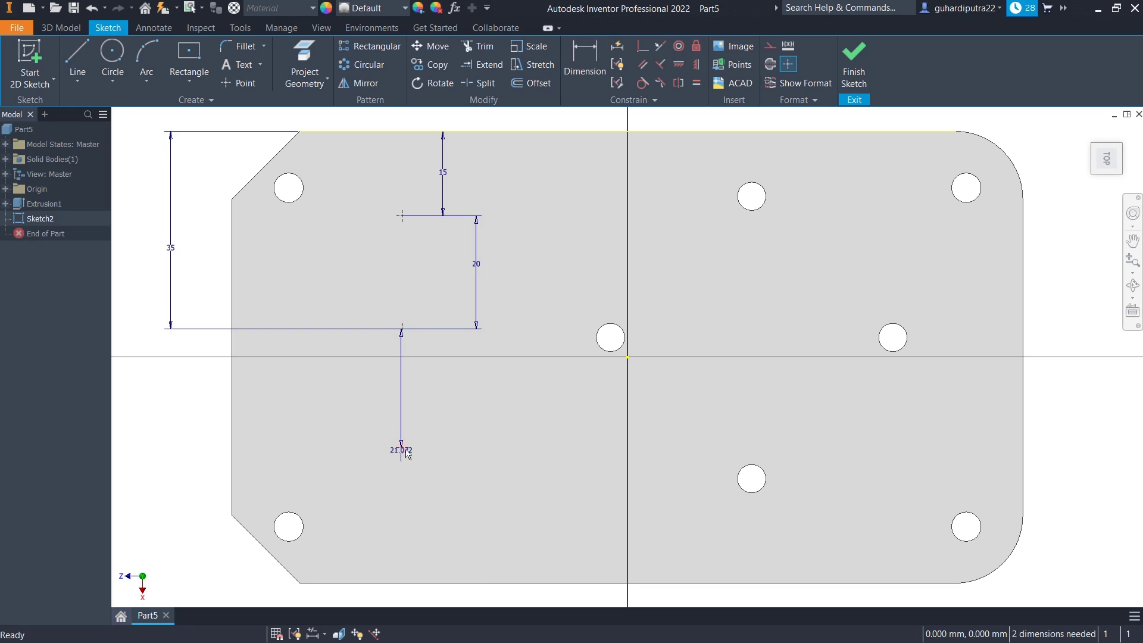
{"action": "right_click", "coordinate": [401, 450]}
{"action": "left_click", "coordinate": [410, 416]}
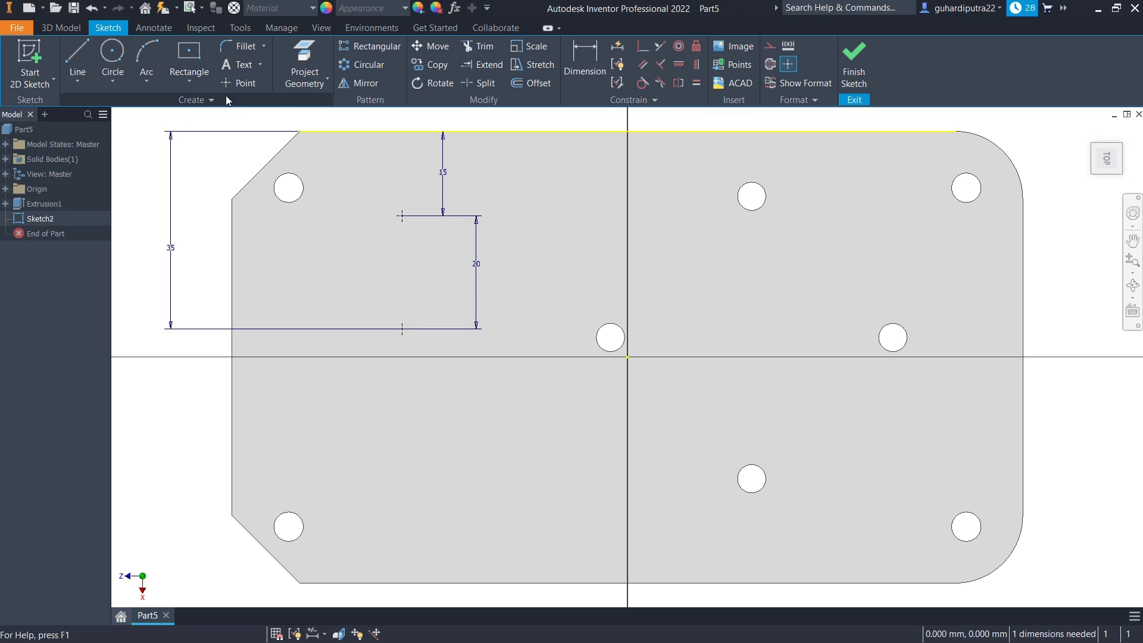
{"action": "left_click", "coordinate": [91, 8]}
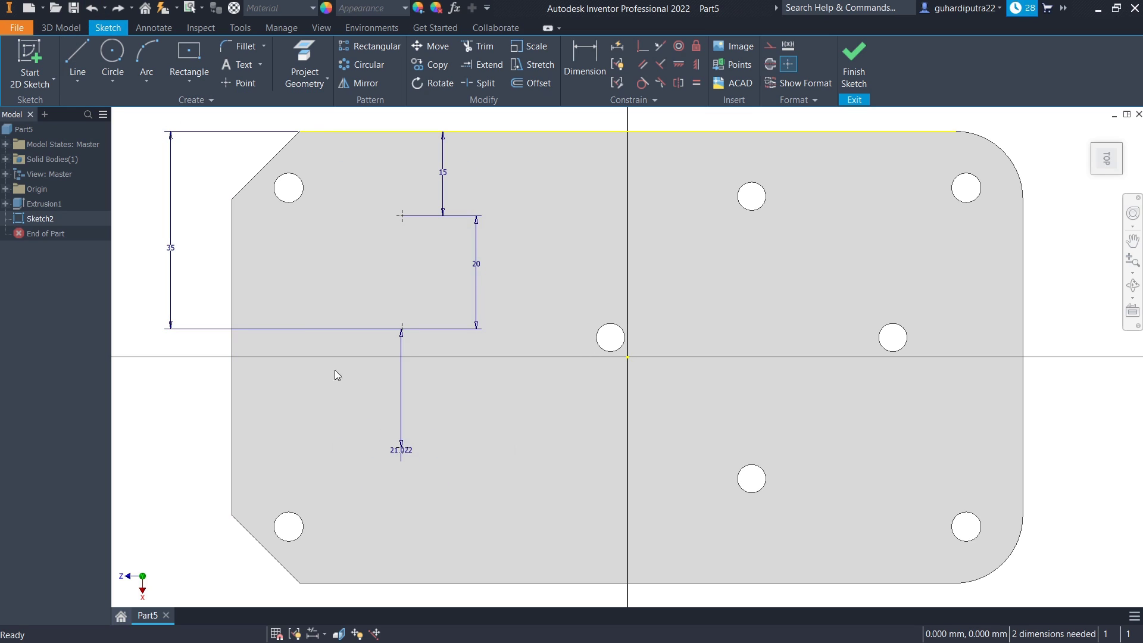
{"action": "right_click", "coordinate": [401, 385]}
{"action": "left_click", "coordinate": [403, 344]}
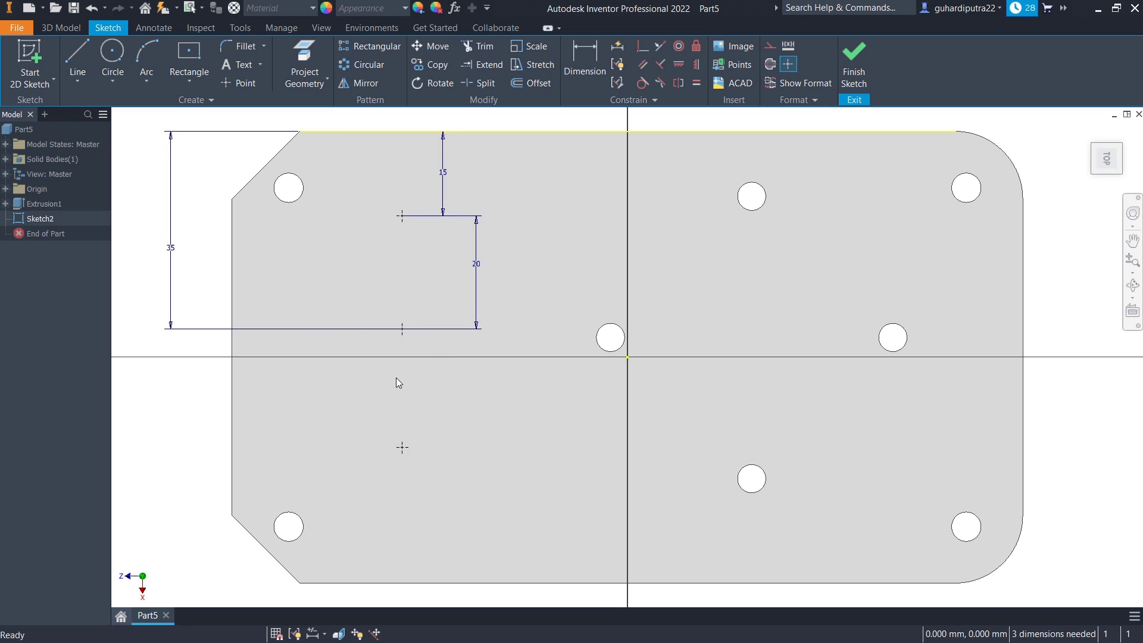
Link the lowest point's spacing to the 20 mm dimension (fx:20) and finish the sketch
{"action": "key", "text": "d"}
{"action": "left_click", "coordinate": [403, 447]}
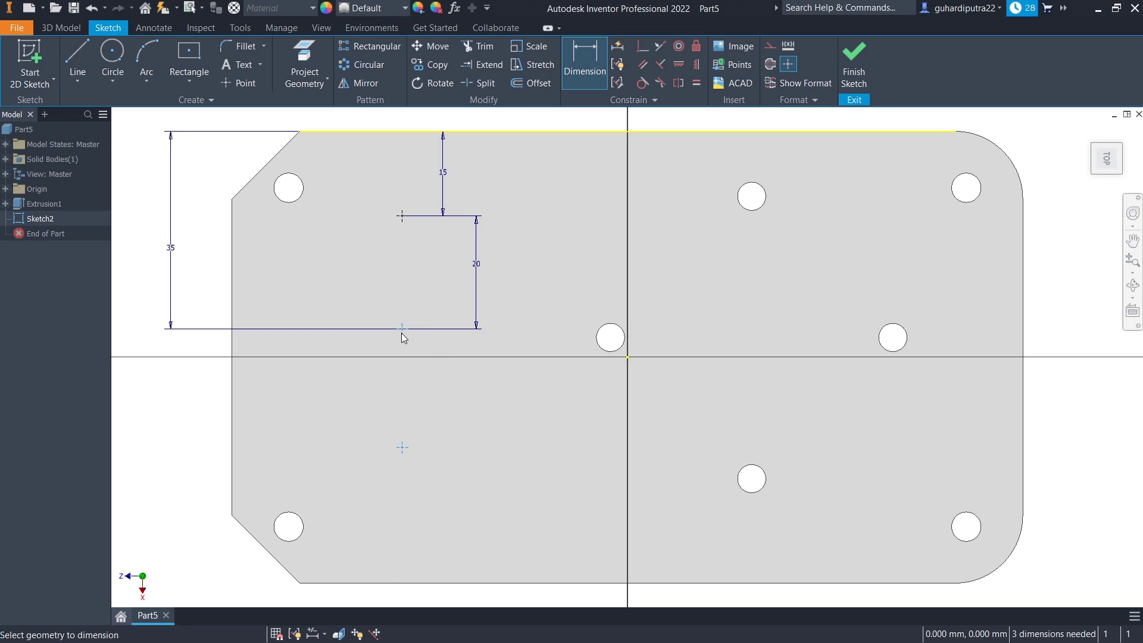
{"action": "left_click", "coordinate": [403, 330]}
{"action": "left_click", "coordinate": [449, 334]}
{"action": "left_click", "coordinate": [479, 321]}
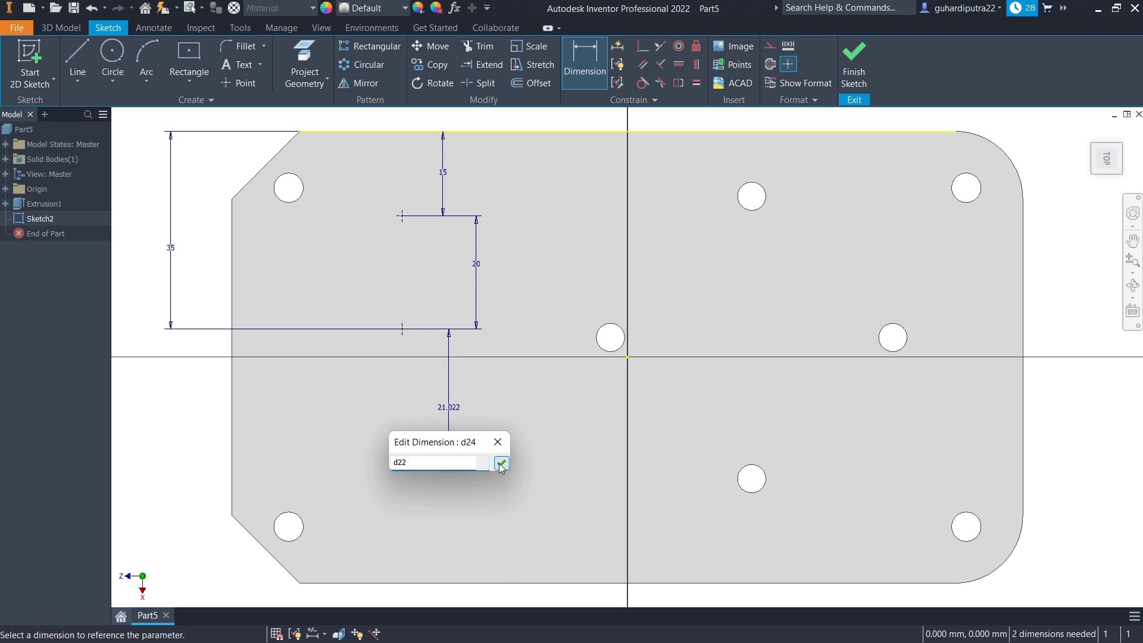
{"action": "left_click", "coordinate": [501, 463]}
{"action": "left_click", "coordinate": [857, 69]}
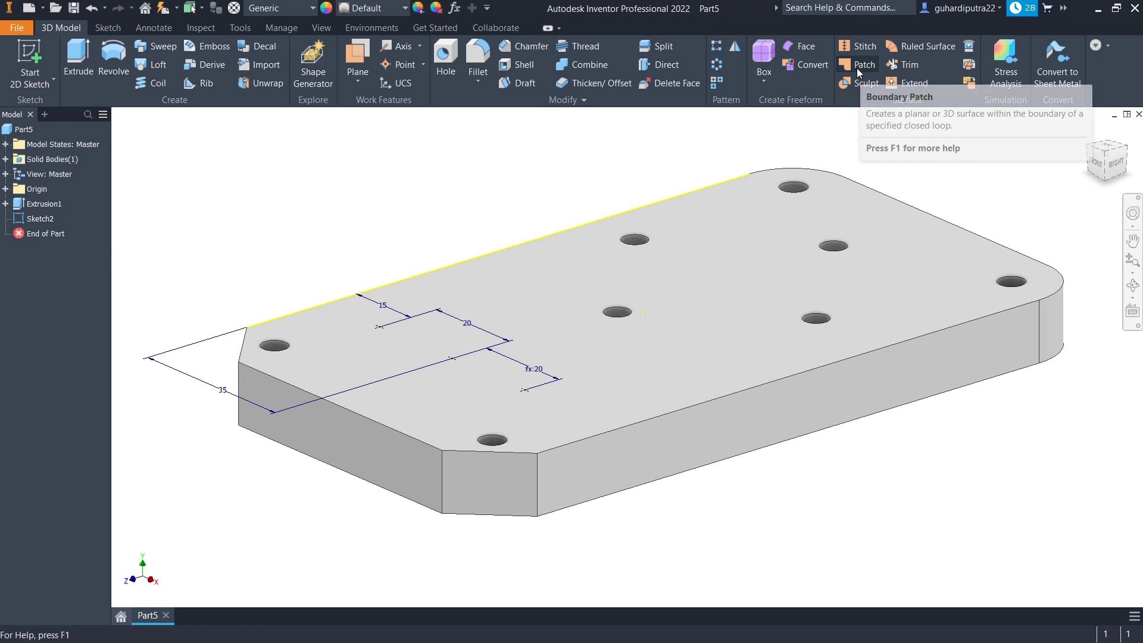
{"action": "middle_click_drag", "start_coordinate": [492, 295], "coordinate": [559, 349]}
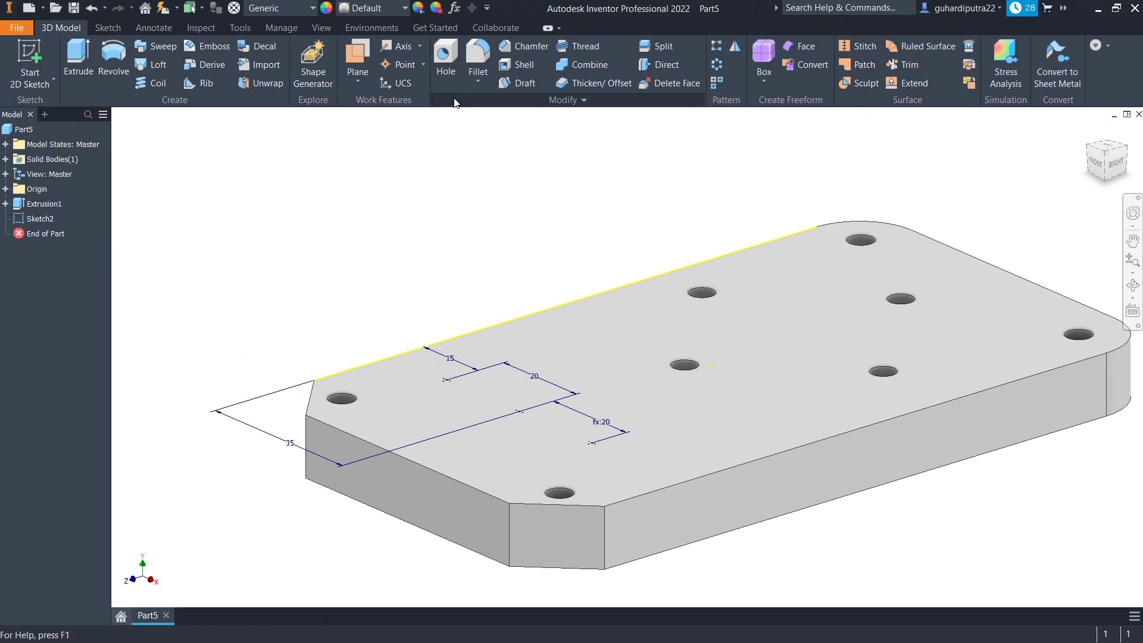
Create Hole1 at the three points: 11 × 6 mm counterbore, 6.5 mm drill, 12 mm deep, flat bottom
{"action": "left_click", "coordinate": [444, 63]}
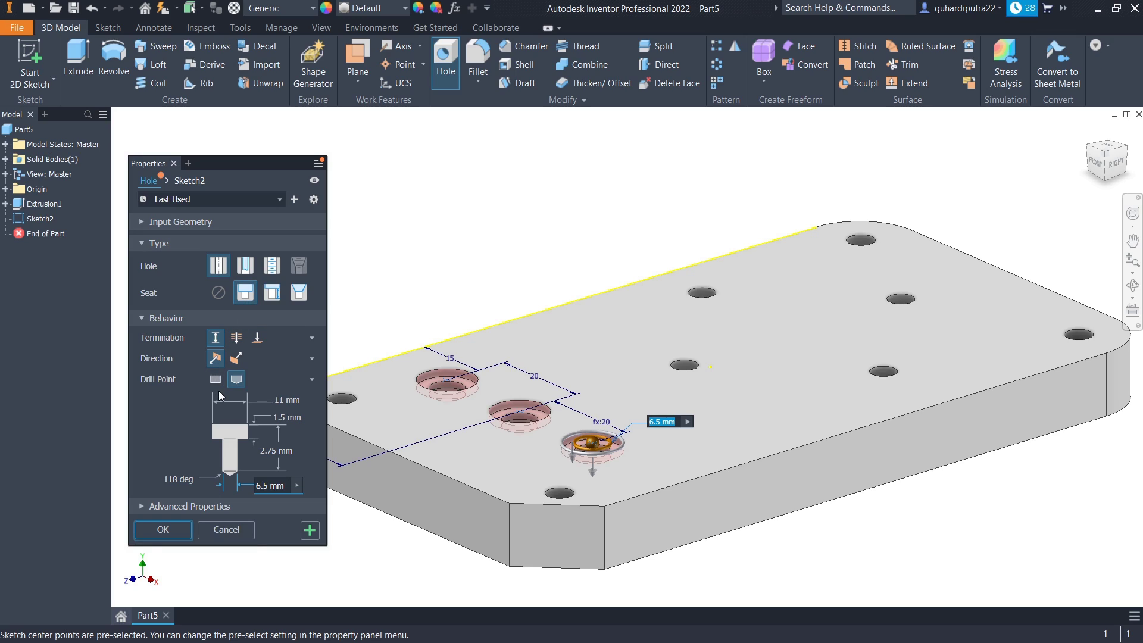
{"action": "left_click", "coordinate": [271, 418]}
{"action": "type", "text": "6"}
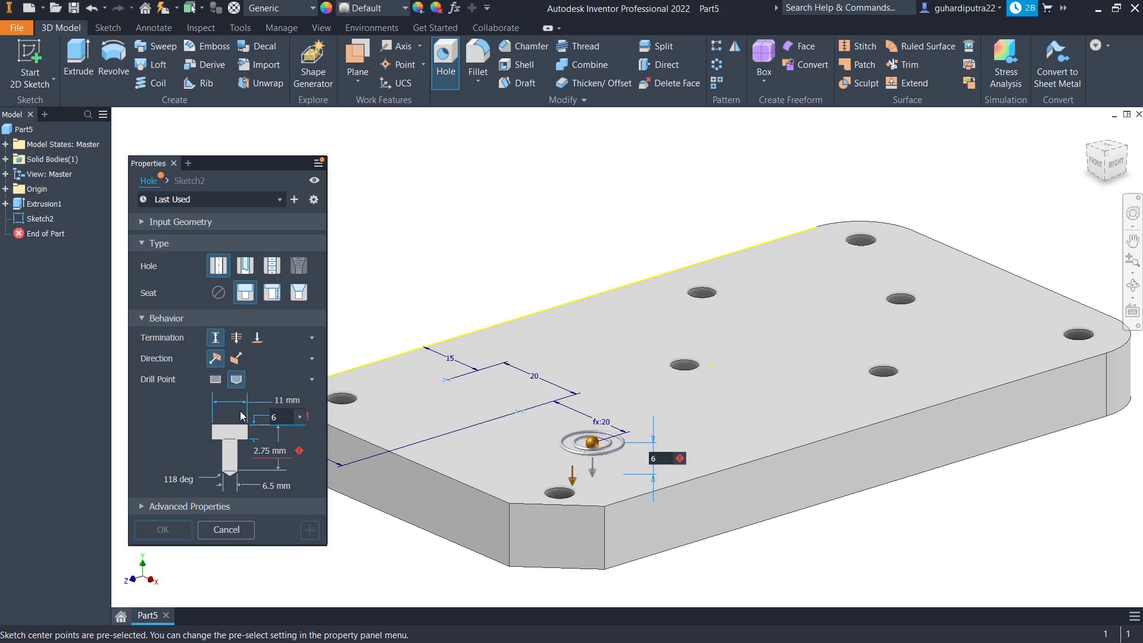
{"action": "left_click", "coordinate": [267, 451]}
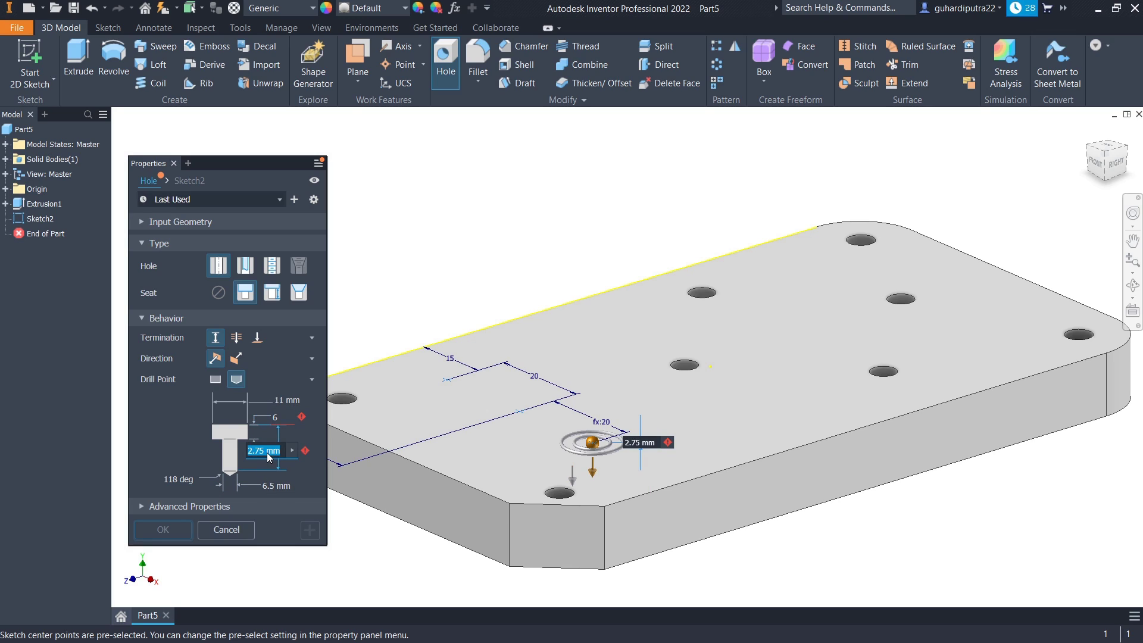
{"action": "type", "text": "12"}
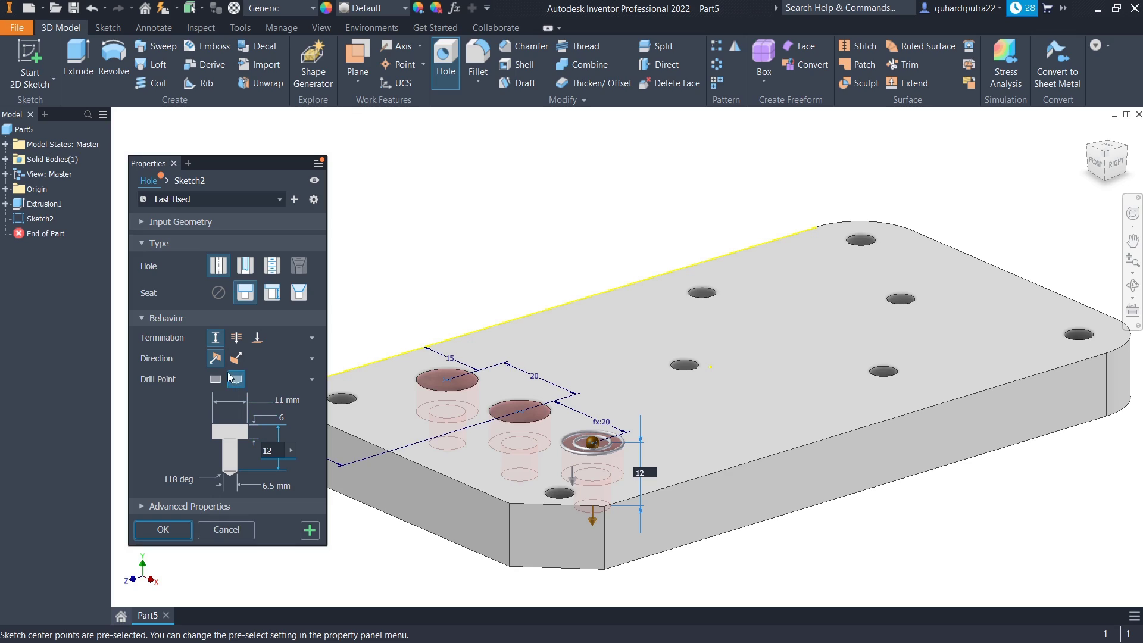
{"action": "left_click", "coordinate": [216, 379]}
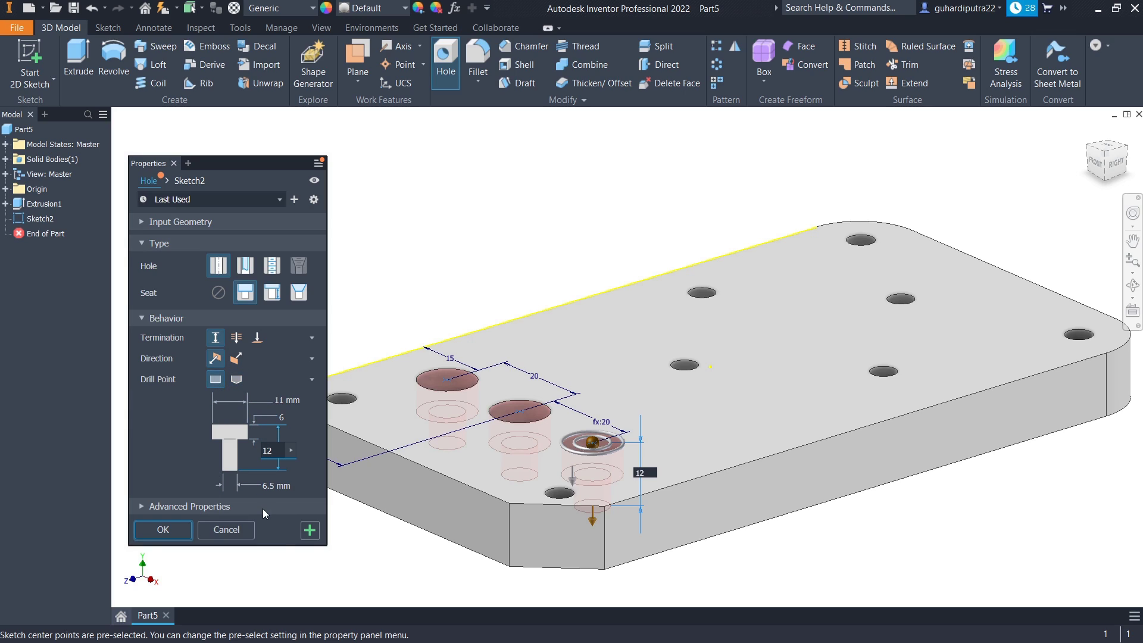
{"action": "key", "text": "Tab"}
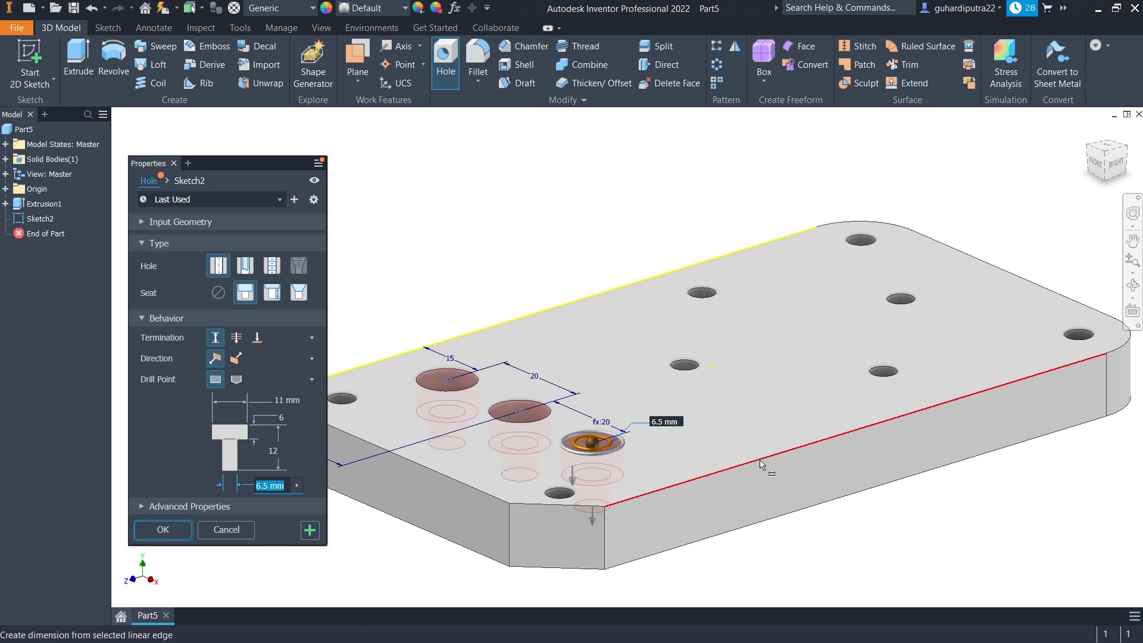
{"action": "mouse_move", "coordinate": [732, 474]}
{"action": "middle_mouse_down", "text": "shift"}
{"action": "mouse_move", "coordinate": [743, 461]}
{"action": "mouse_move", "coordinate": [752, 519]}
{"action": "middle_mouse_up", "text": "shift"}
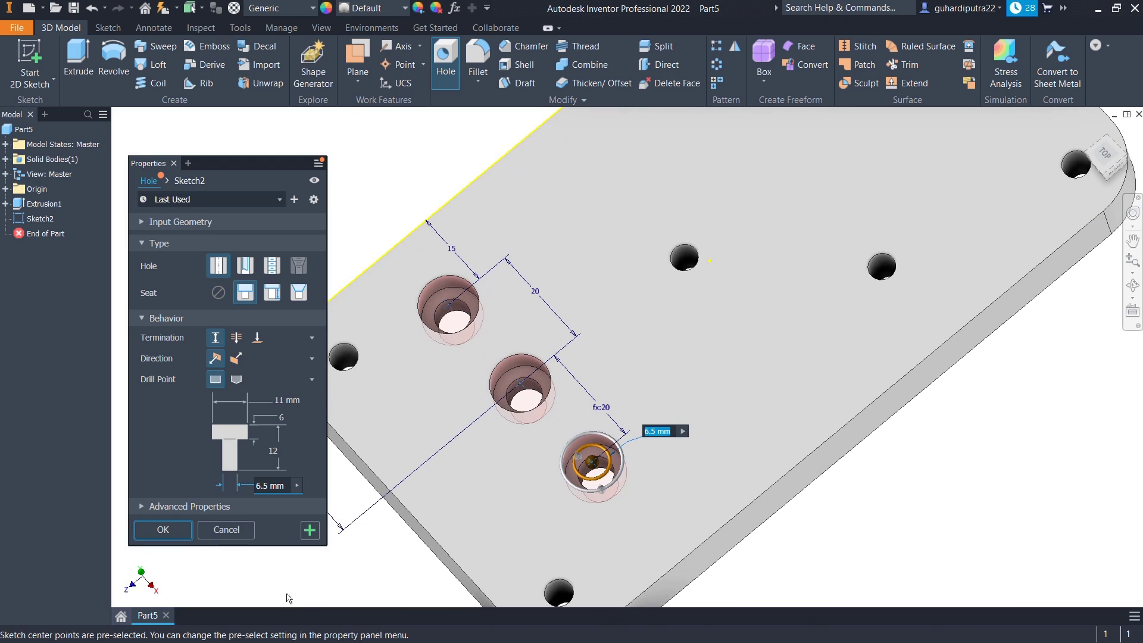
{"action": "left_click", "coordinate": [162, 529]}
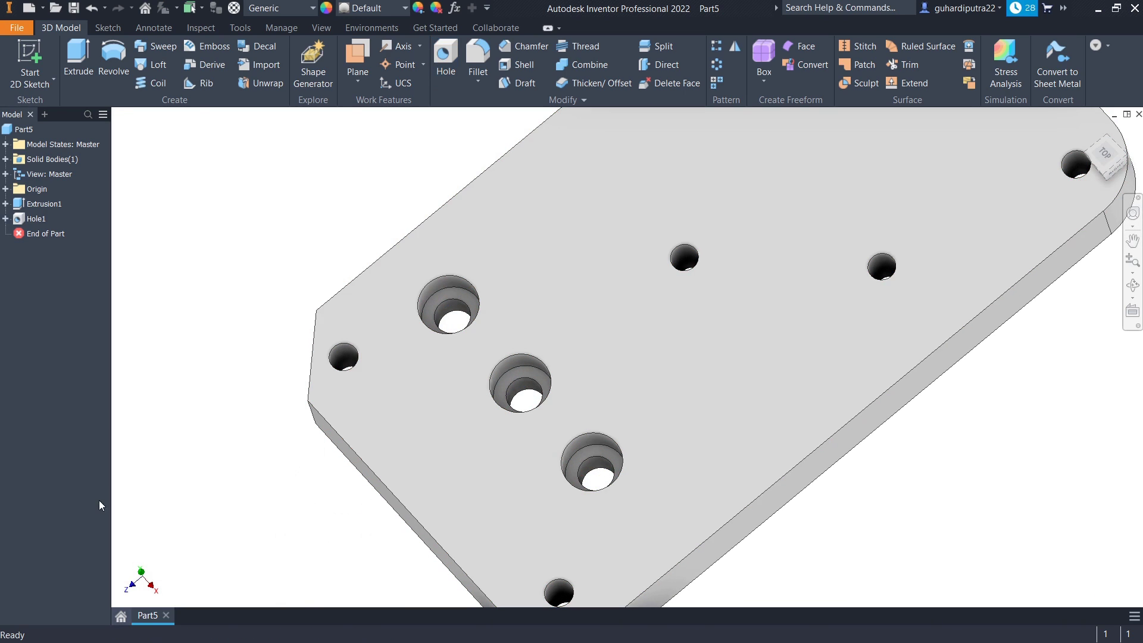
Edit Hole1 to drop the middle hole point, leaving two counterbored holes
{"action": "double_click", "coordinate": [35, 218]}
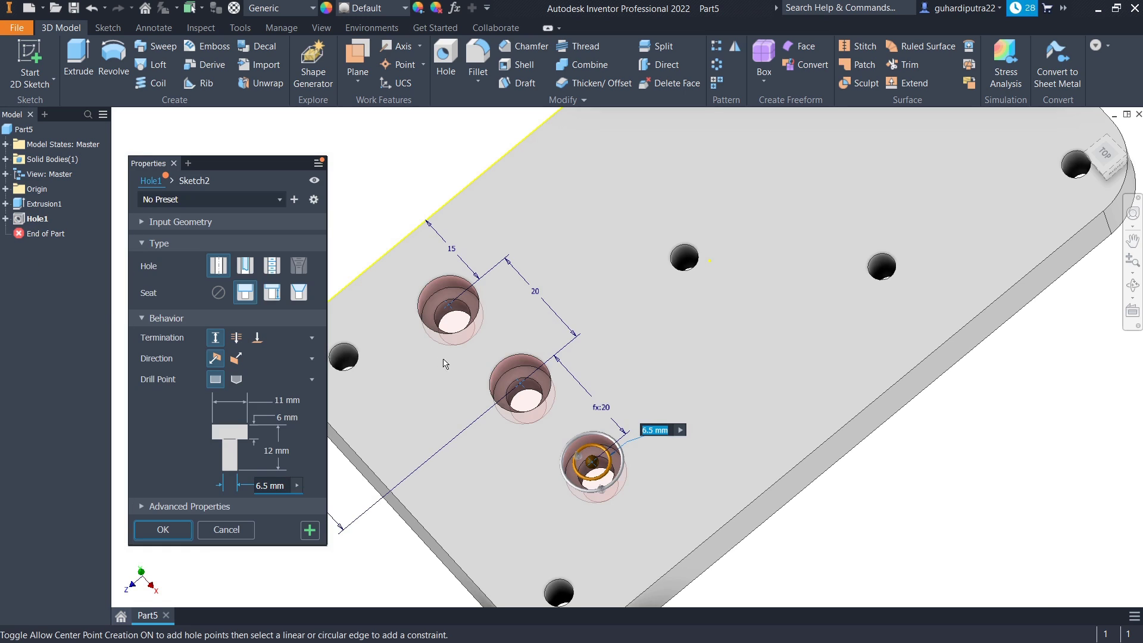
{"action": "scroll", "coordinate": [501, 386], "scroll_direction": "down", "scroll_amount": 5}
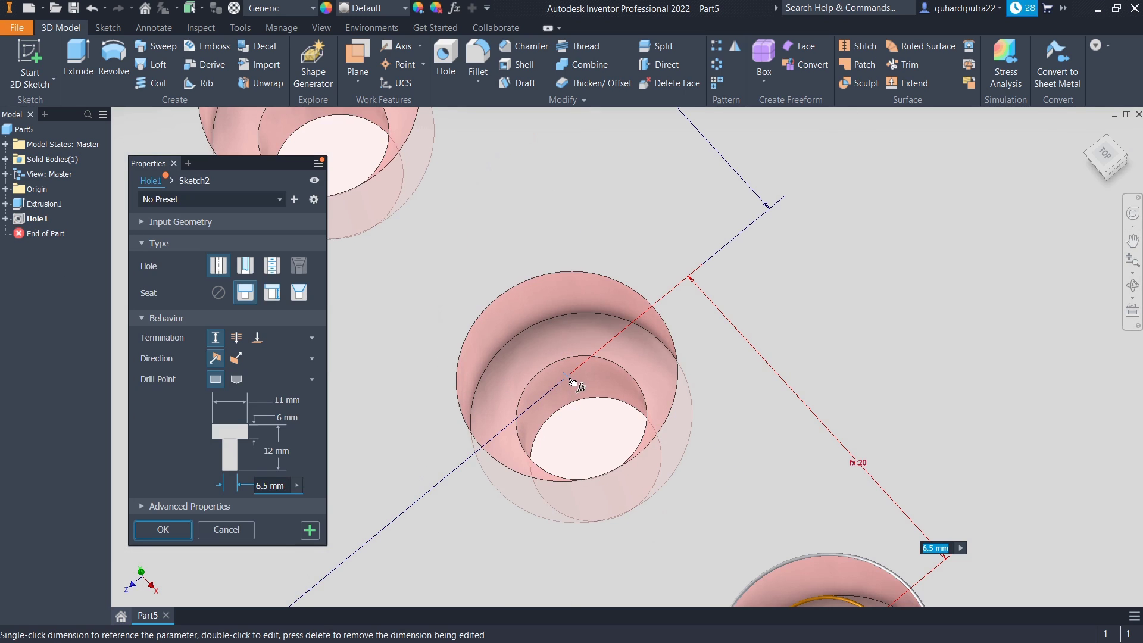
{"action": "scroll", "coordinate": [569, 381], "scroll_direction": "down", "scroll_amount": 3}
{"action": "scroll", "coordinate": [572, 383], "scroll_direction": "up", "scroll_amount": 5}
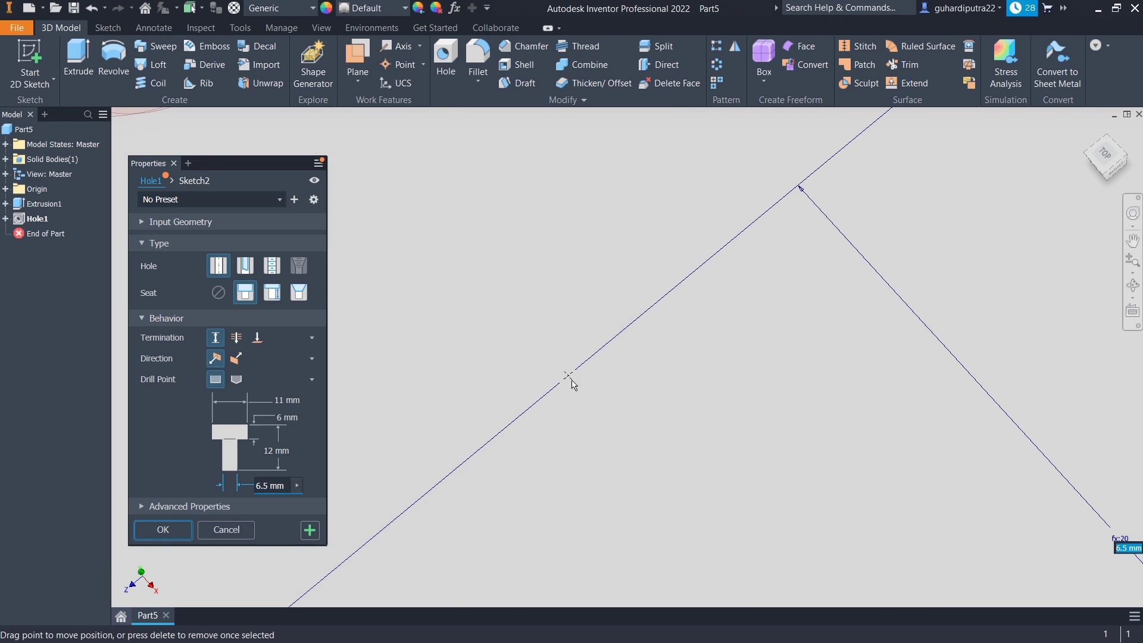
{"action": "scroll", "coordinate": [572, 383], "scroll_direction": "up", "scroll_amount": 5}
{"action": "scroll", "coordinate": [571, 384], "scroll_direction": "up", "scroll_amount": 3}
{"action": "mouse_move", "coordinate": [589, 392]}
{"action": "middle_mouse_down", "text": "shift"}
{"action": "mouse_move", "coordinate": [505, 354]}
{"action": "mouse_move", "coordinate": [576, 365]}
{"action": "mouse_move", "coordinate": [587, 377]}
{"action": "mouse_move", "coordinate": [570, 376]}
{"action": "middle_mouse_up", "text": "shift"}
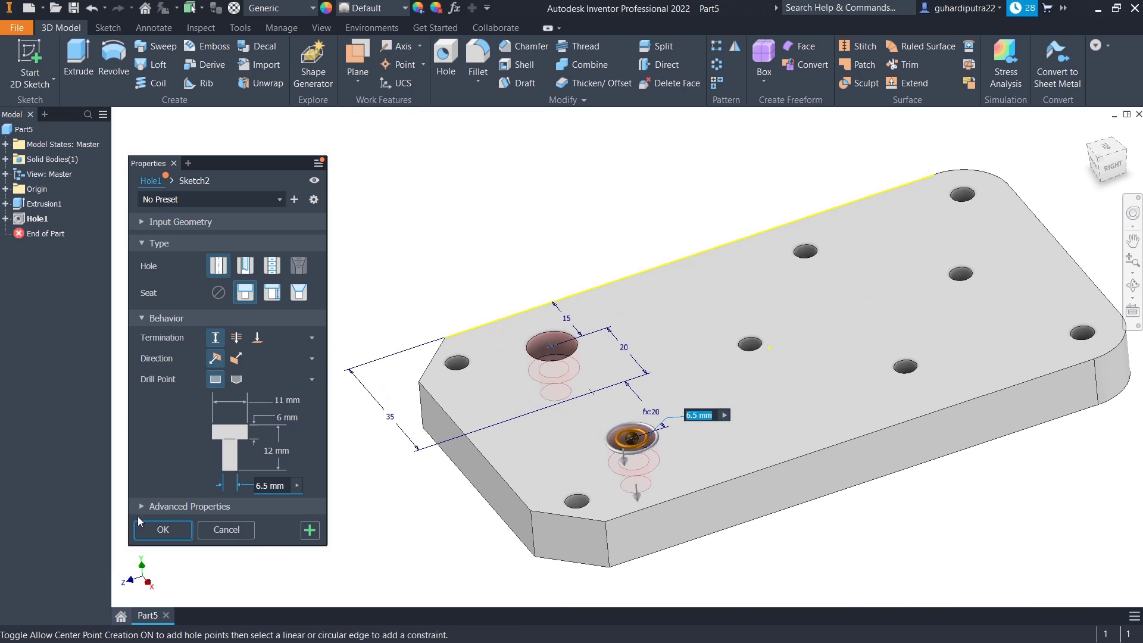
{"action": "left_click", "coordinate": [163, 530]}
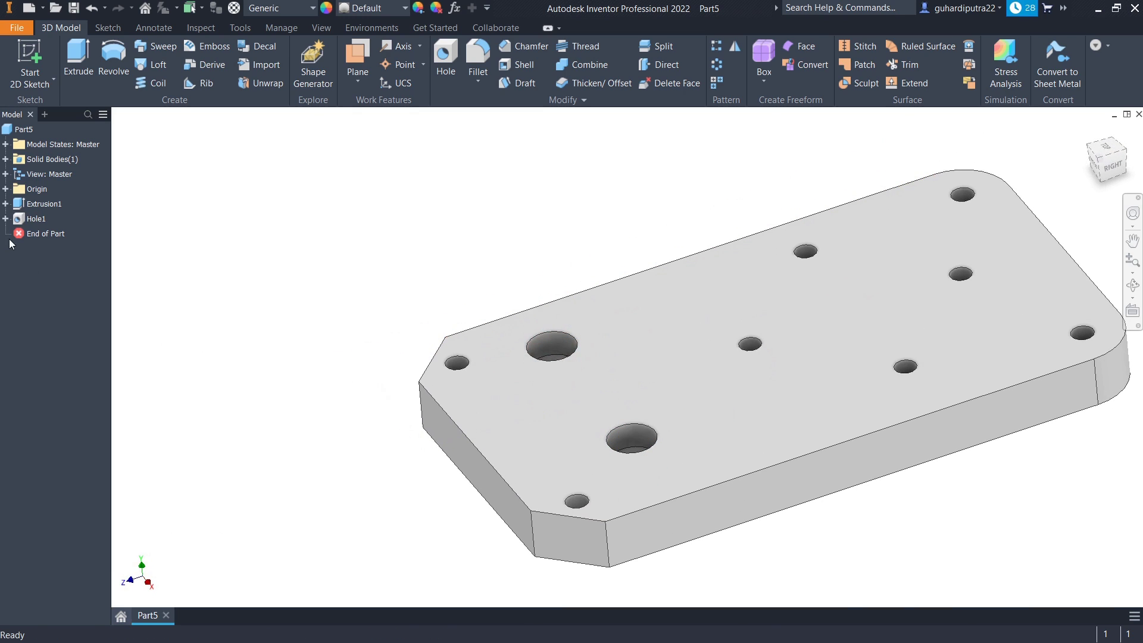
Start a top-face sketch with two points between the two counterbored holes
{"action": "left_click", "coordinate": [572, 430]}
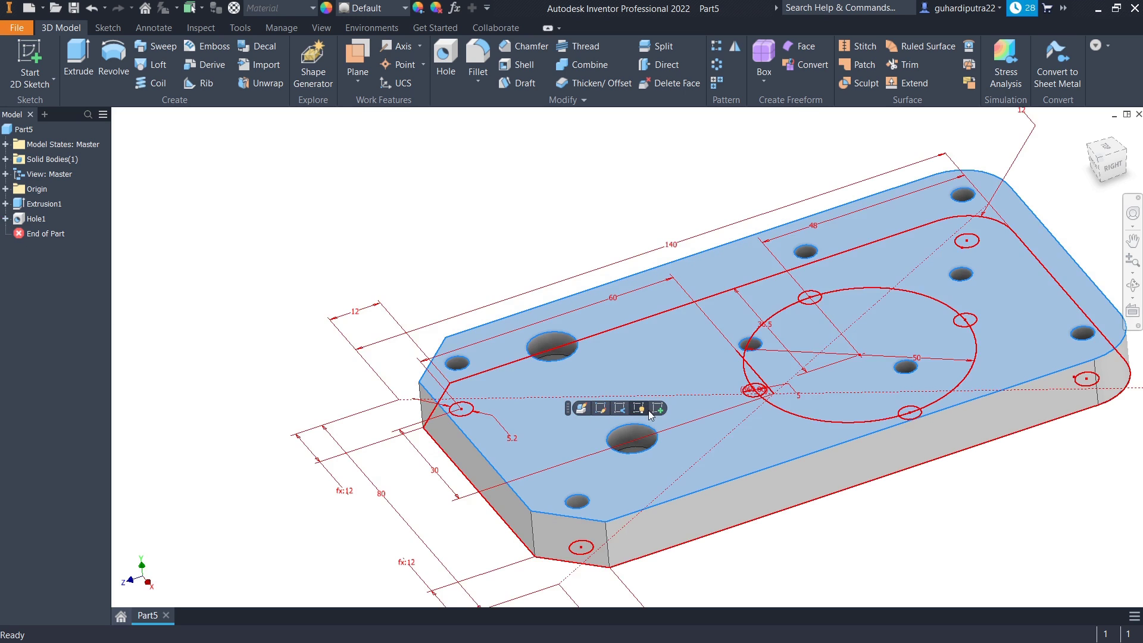
{"action": "left_click", "coordinate": [663, 407]}
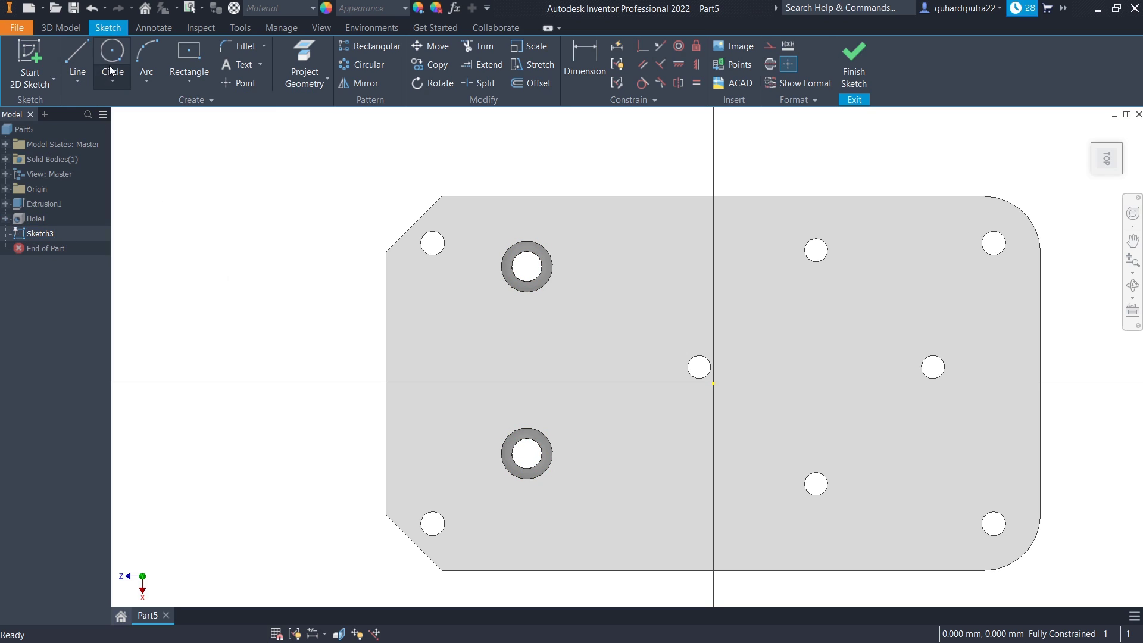
{"action": "left_click", "coordinate": [229, 87]}
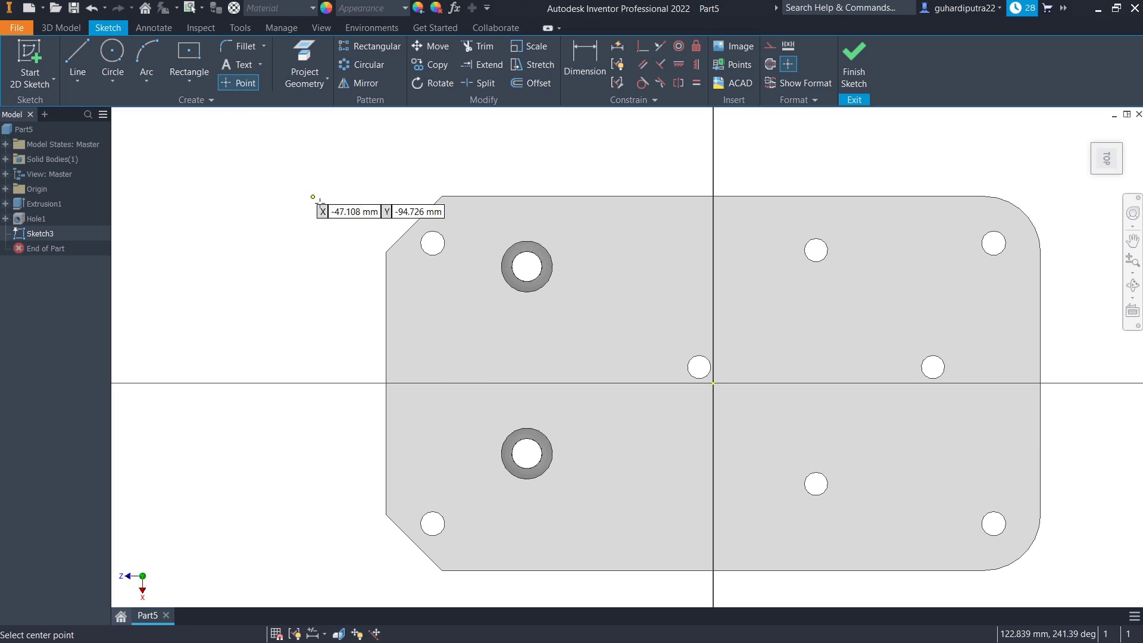
{"action": "left_click", "coordinate": [527, 323]}
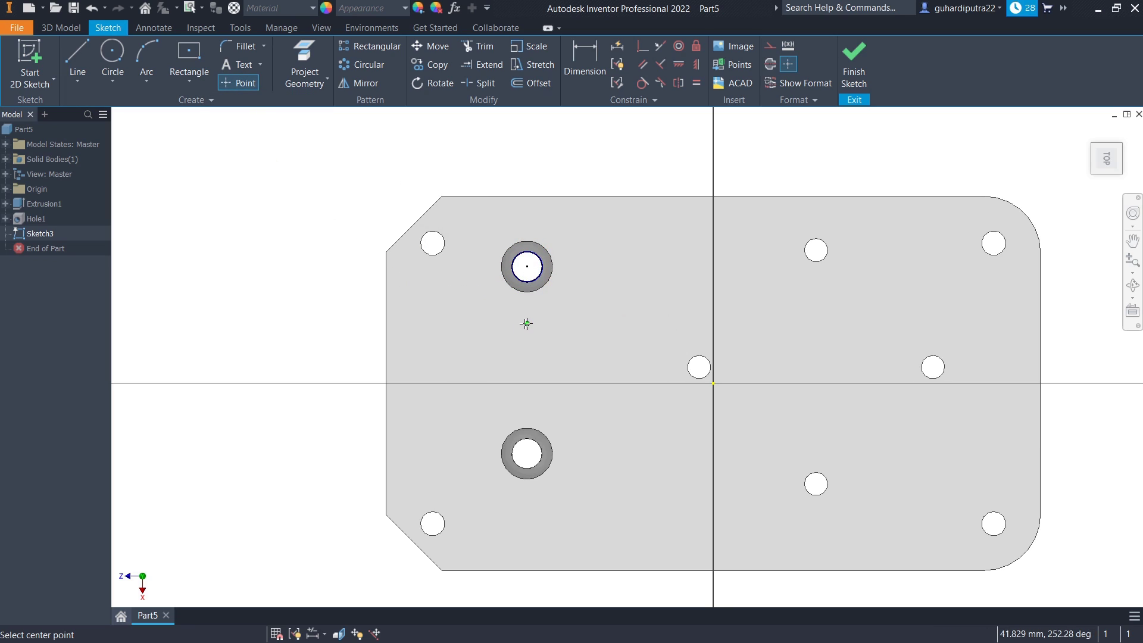
{"action": "left_click", "coordinate": [526, 401]}
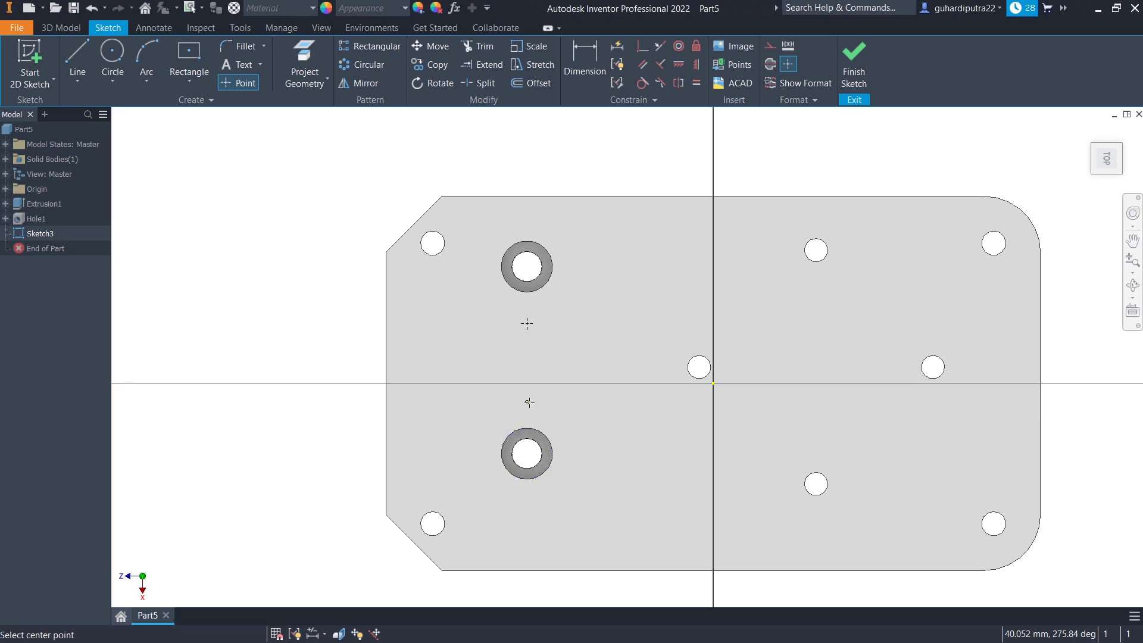
{"action": "key", "text": "Escape"}
Dimension each point 10 mm from its hole, linking the second to the first, and finish
{"action": "left_click", "coordinate": [580, 69]}
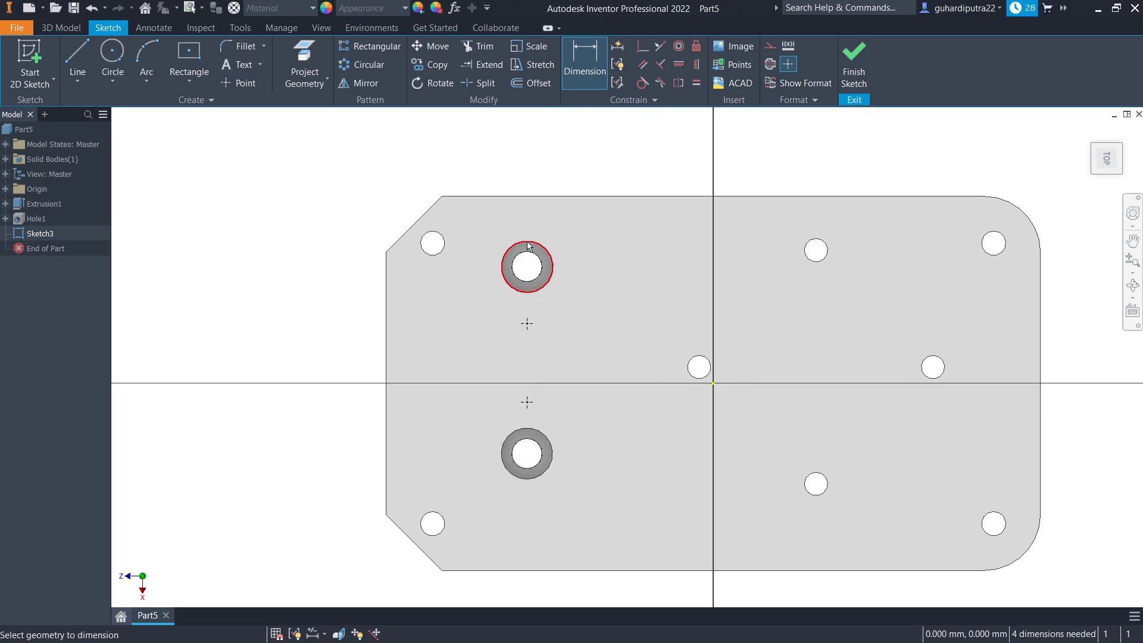
{"action": "left_click", "coordinate": [528, 281]}
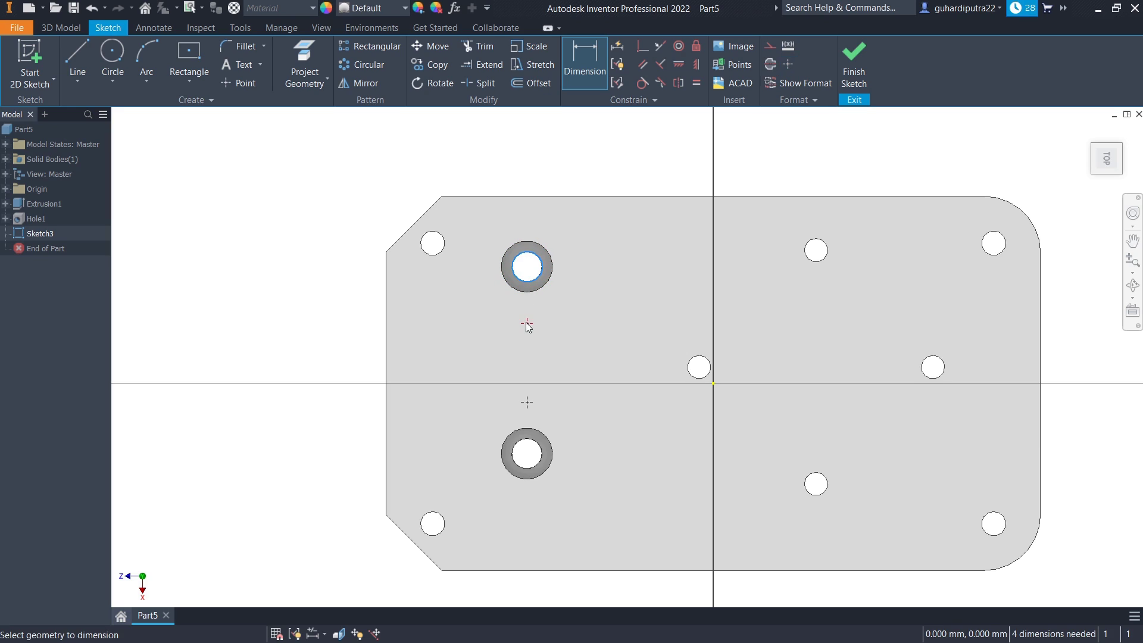
{"action": "left_click", "coordinate": [527, 323]}
{"action": "left_click", "coordinate": [591, 311]}
{"action": "type", "text": "10"}
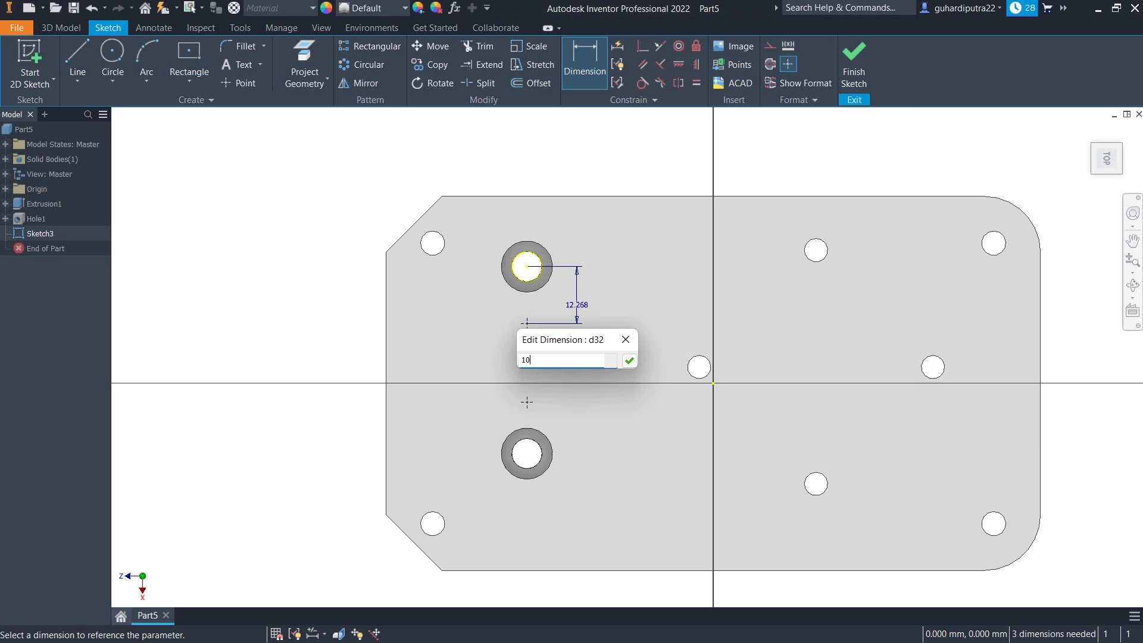
{"action": "key", "text": "Return"}
{"action": "left_click", "coordinate": [532, 454]}
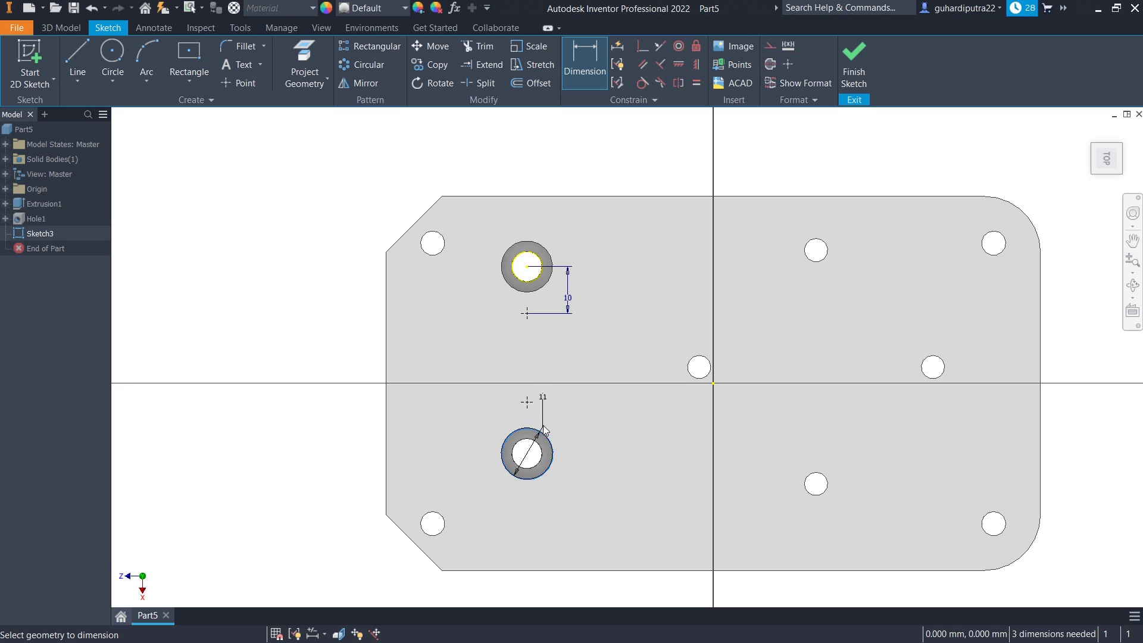
{"action": "left_click", "coordinate": [527, 401]}
{"action": "left_click", "coordinate": [571, 419]}
{"action": "left_click", "coordinate": [568, 309]}
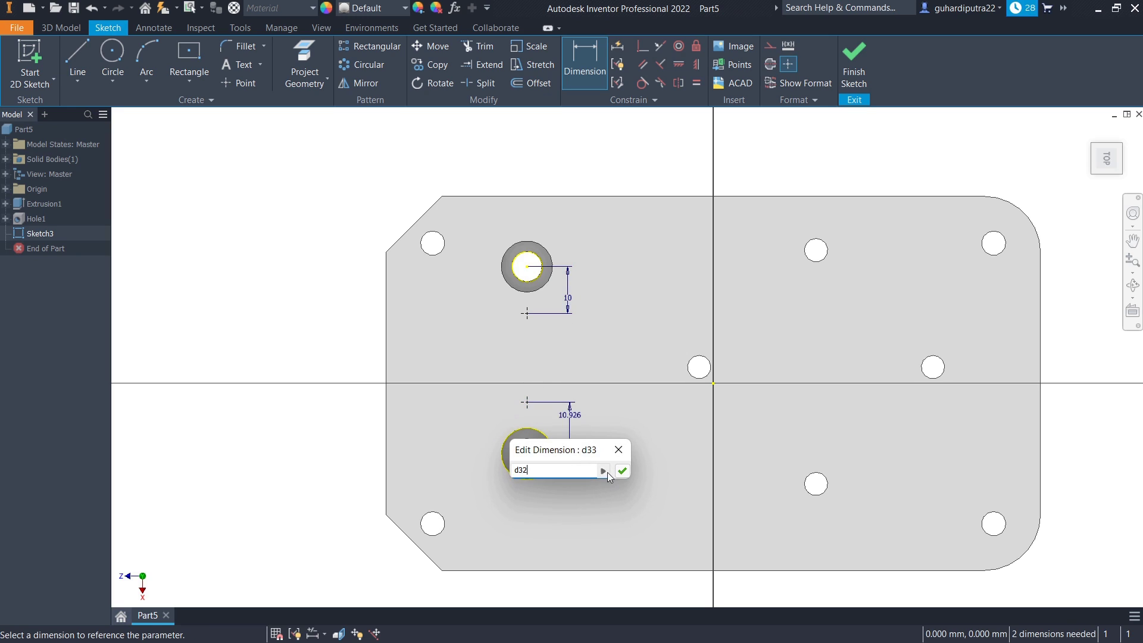
{"action": "left_click", "coordinate": [613, 469]}
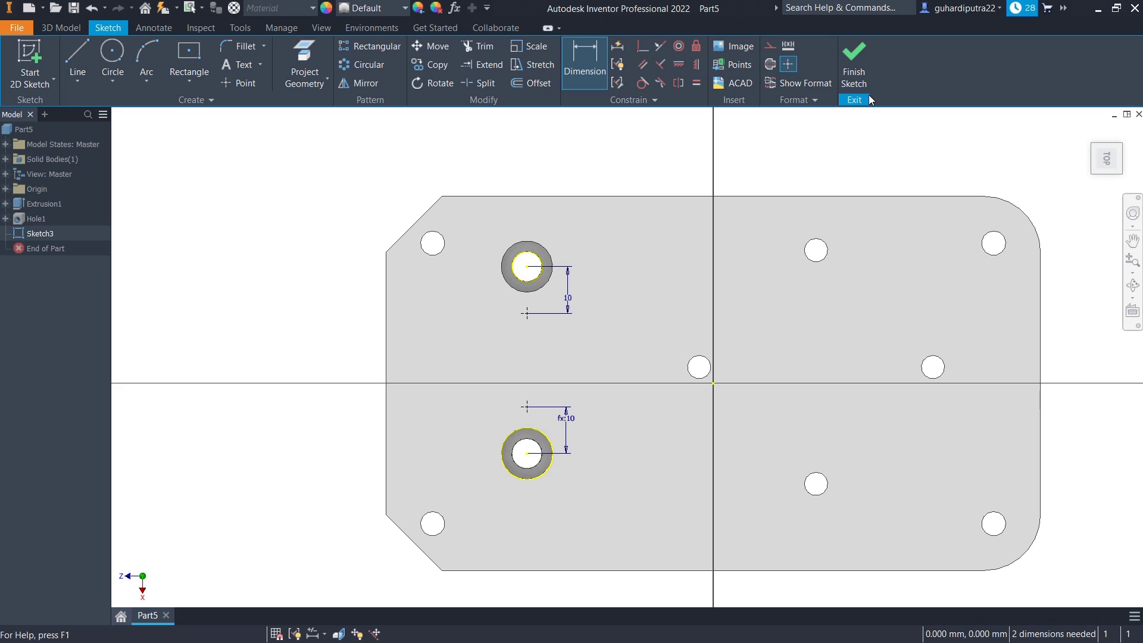
{"action": "left_click", "coordinate": [854, 63]}
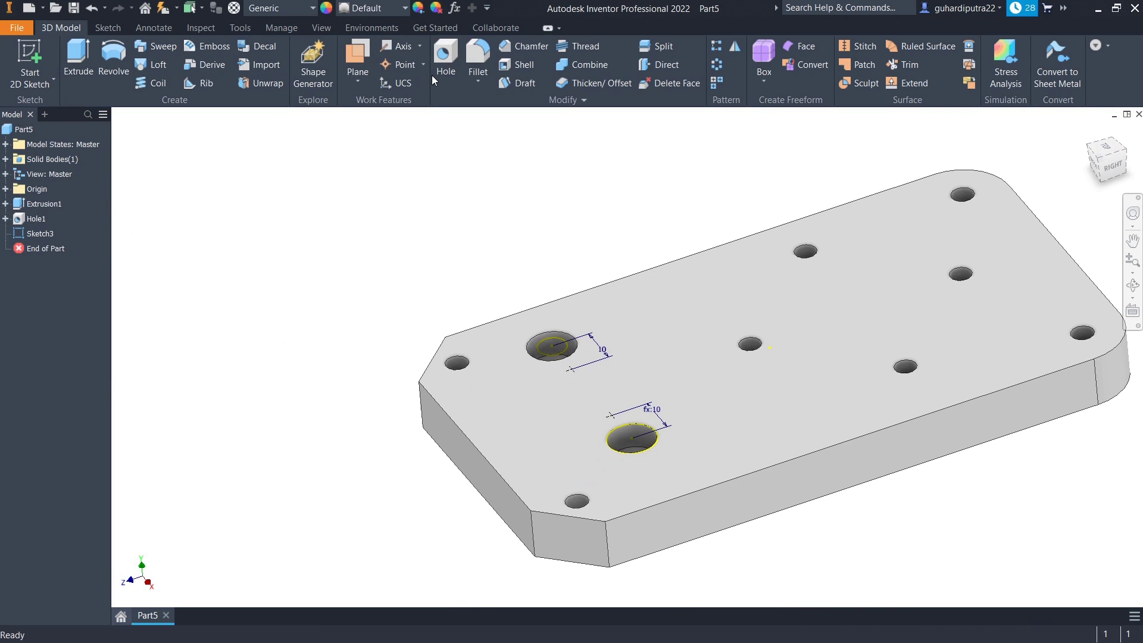
Start Hole2 as a countersunk hole at the Sketch3 points with a 5 mm countersink diameter
{"action": "left_click", "coordinate": [443, 72]}
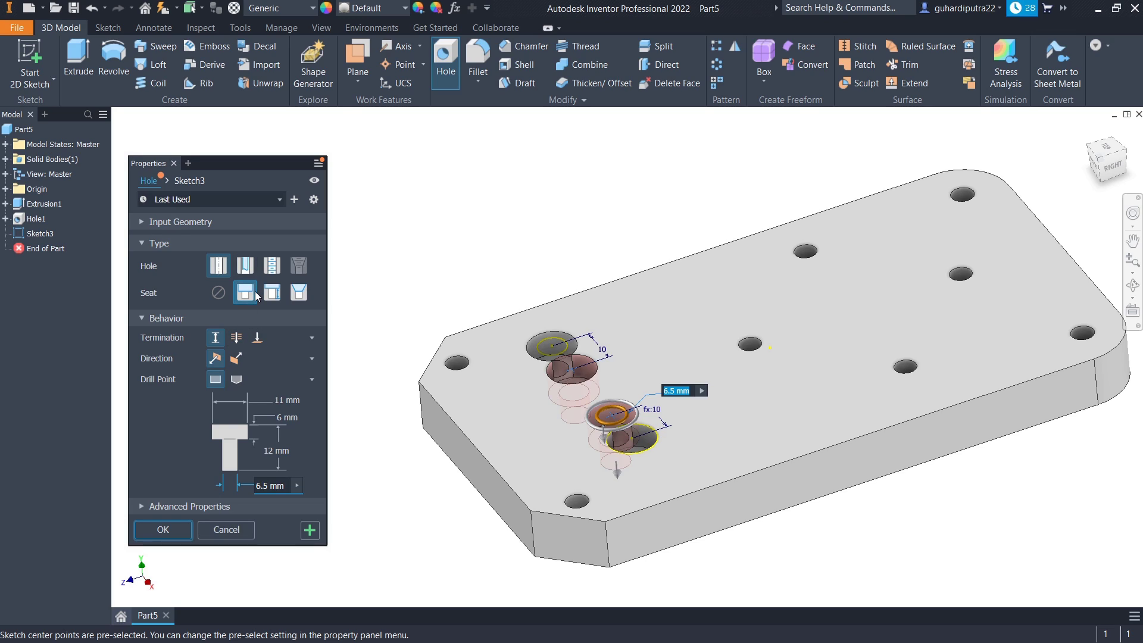
{"action": "left_click", "coordinate": [298, 293]}
{"action": "left_click", "coordinate": [291, 403]}
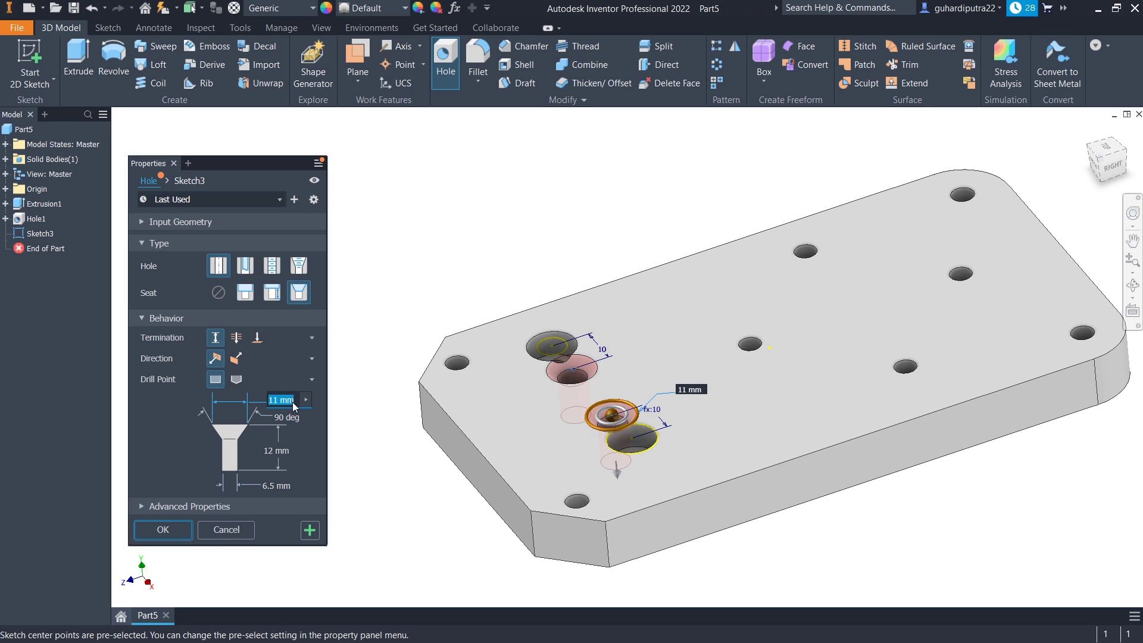
{"action": "type", "text": "5.5"}
{"action": "left_click", "coordinate": [570, 370]}
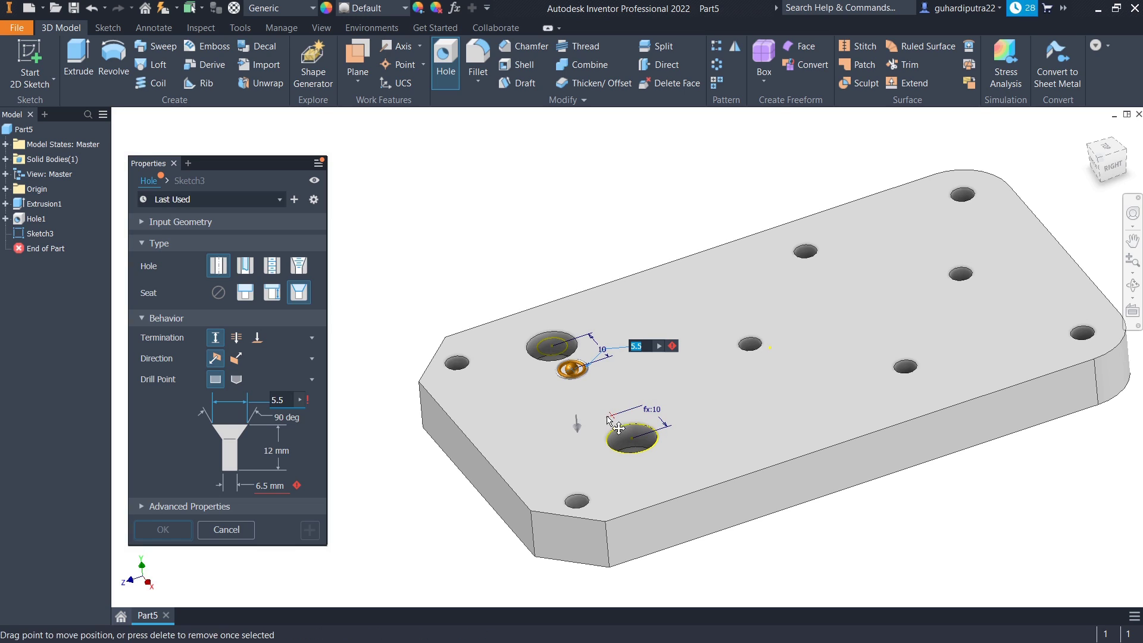
Set a 5 mm drill, 12 mm deep with 90° seats, check the underside, and create the holes
{"action": "scroll", "coordinate": [607, 419], "scroll_direction": "up", "scroll_amount": 3}
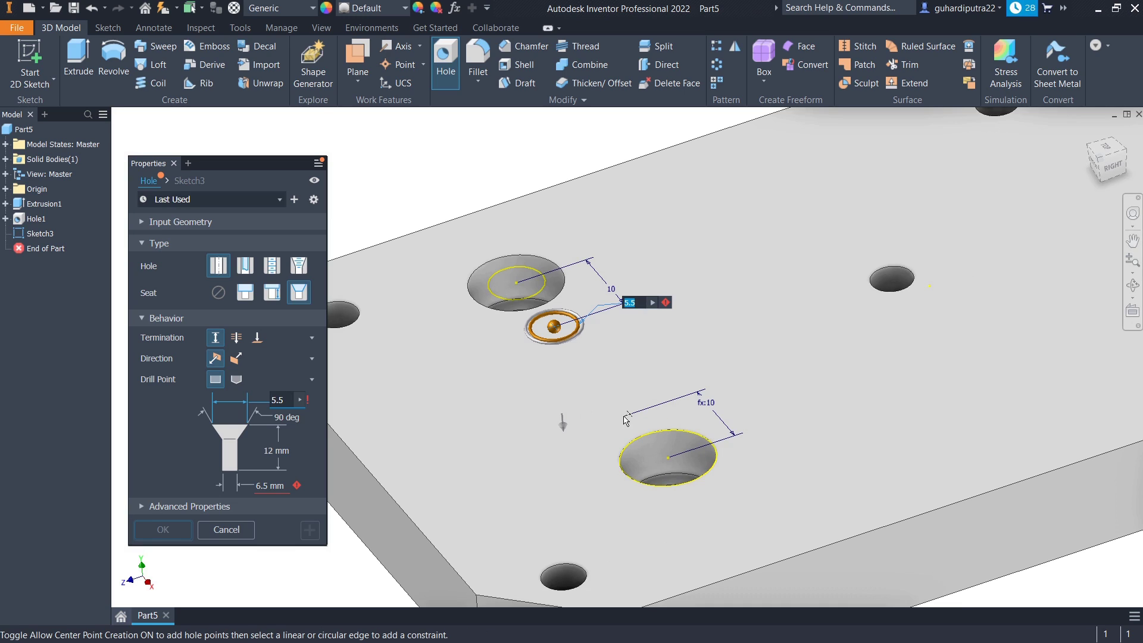
{"action": "scroll", "coordinate": [630, 418], "scroll_direction": "up", "scroll_amount": 5}
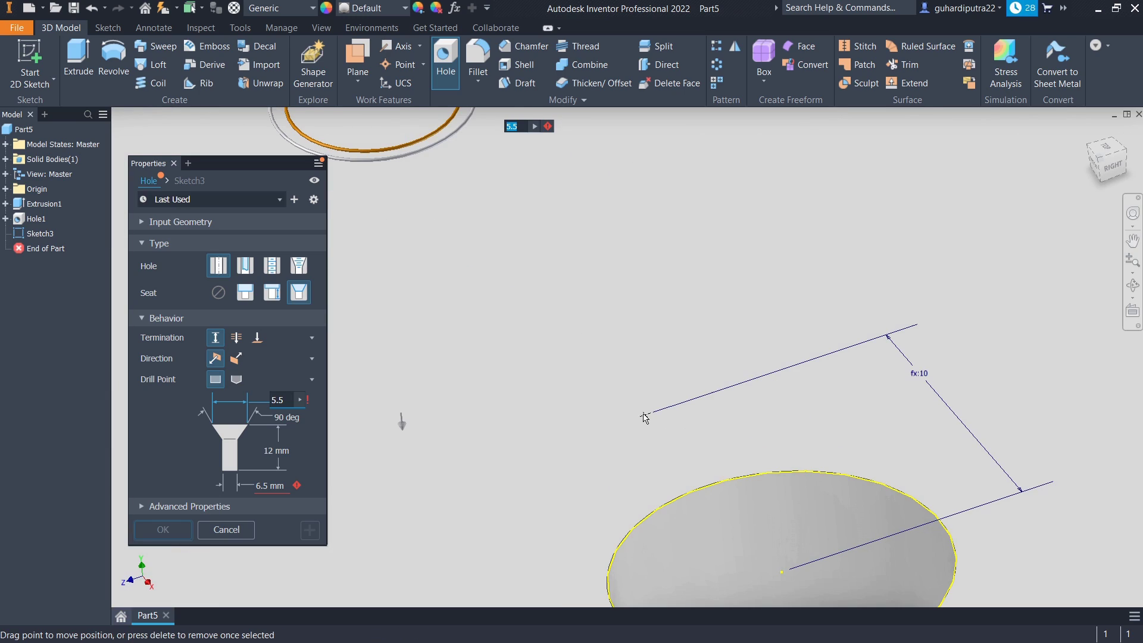
{"action": "scroll", "coordinate": [644, 418], "scroll_direction": "up", "scroll_amount": 3}
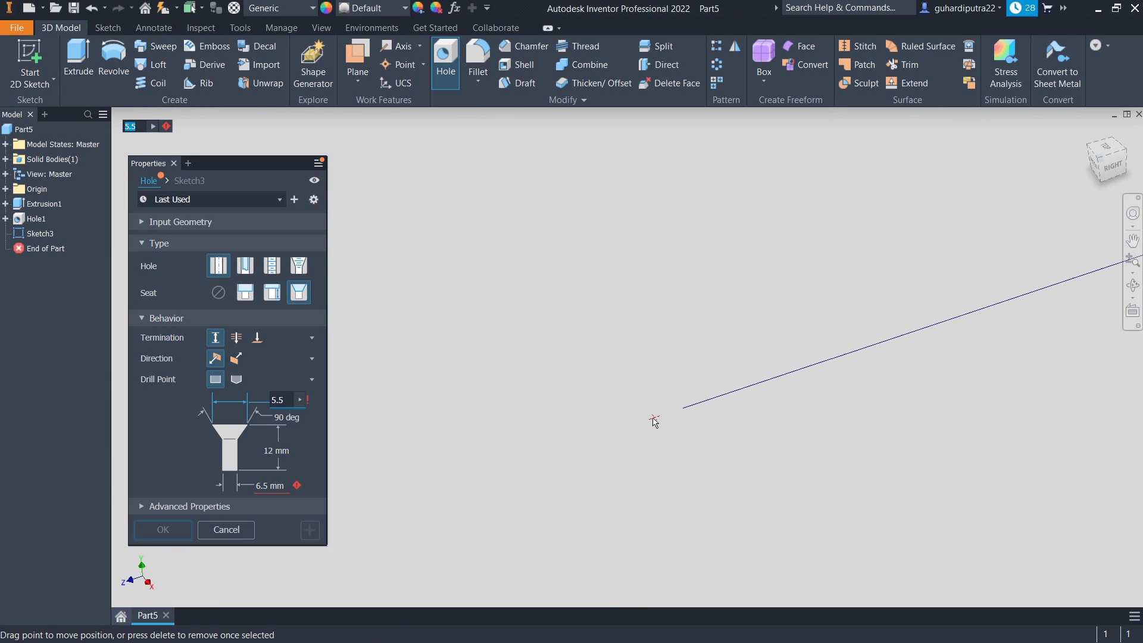
{"action": "scroll", "coordinate": [655, 420], "scroll_direction": "down", "scroll_amount": 2}
{"action": "scroll", "coordinate": [652, 416], "scroll_direction": "down", "scroll_amount": 3}
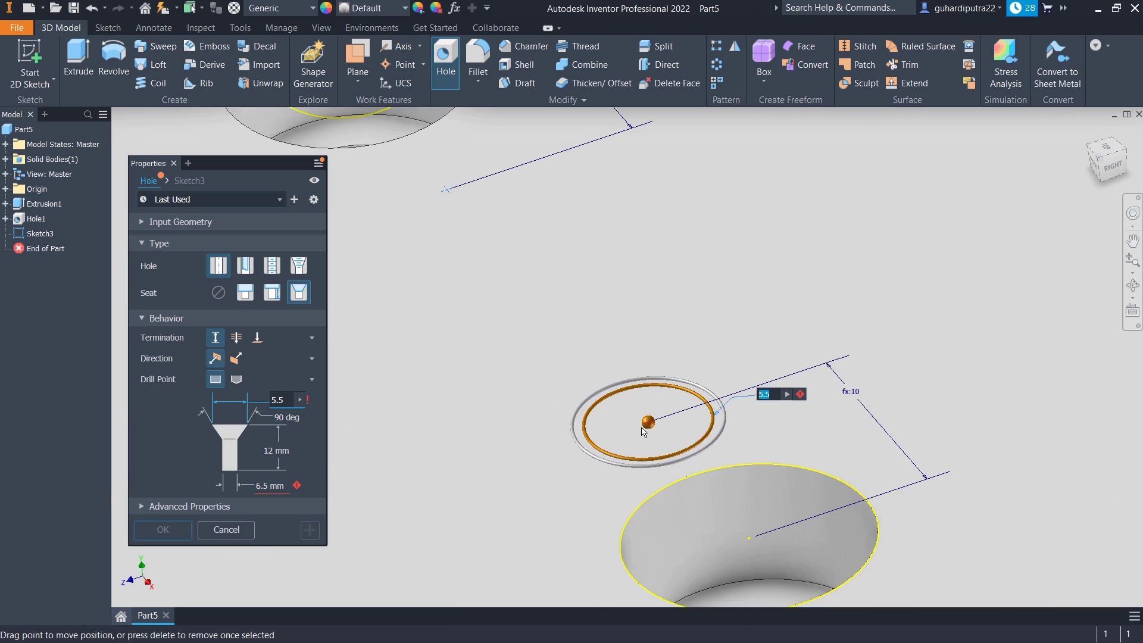
{"action": "scroll", "coordinate": [599, 411], "scroll_direction": "down", "scroll_amount": 3}
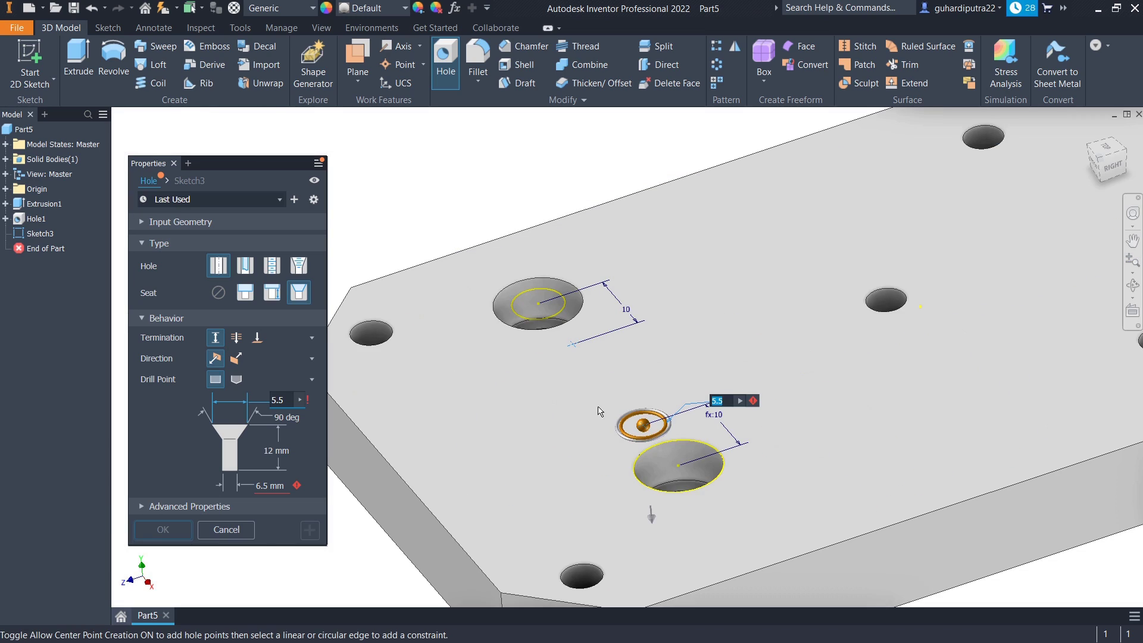
{"action": "left_click", "coordinate": [269, 486]}
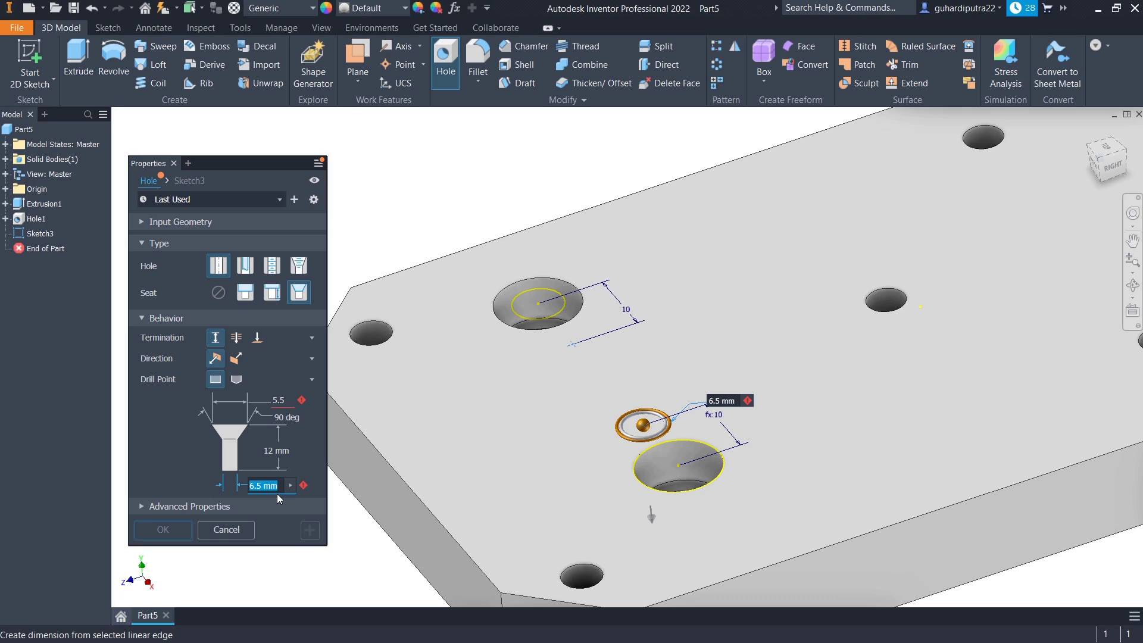
{"action": "type", "text": "5"}
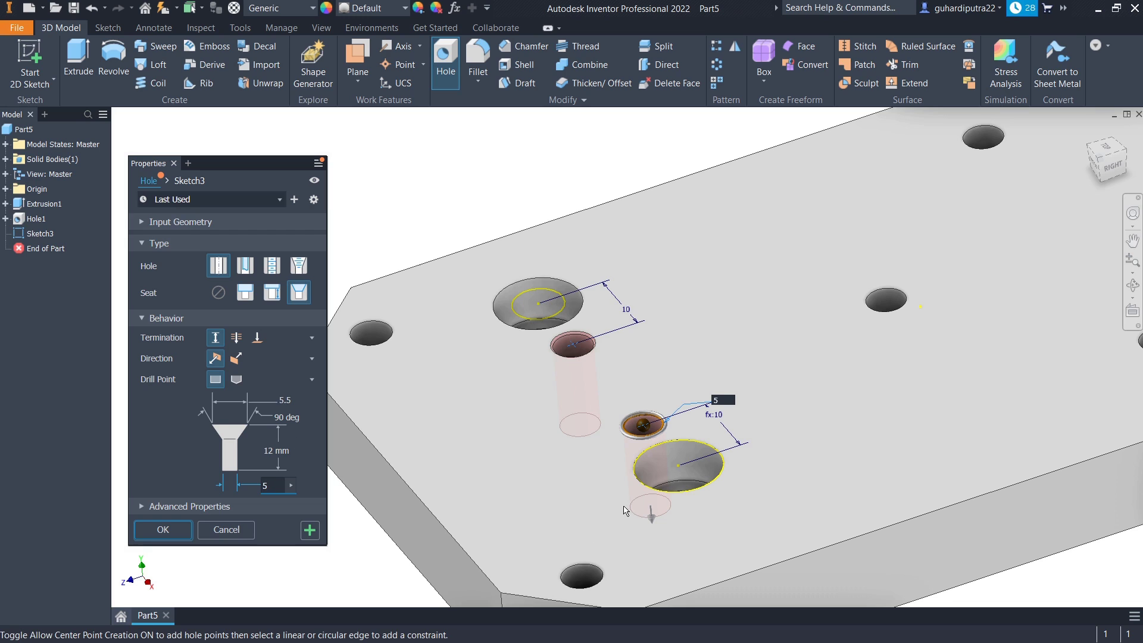
{"action": "middle_click_drag", "start_coordinate": [627, 512], "coordinate": [630, 454], "text": "shift"}
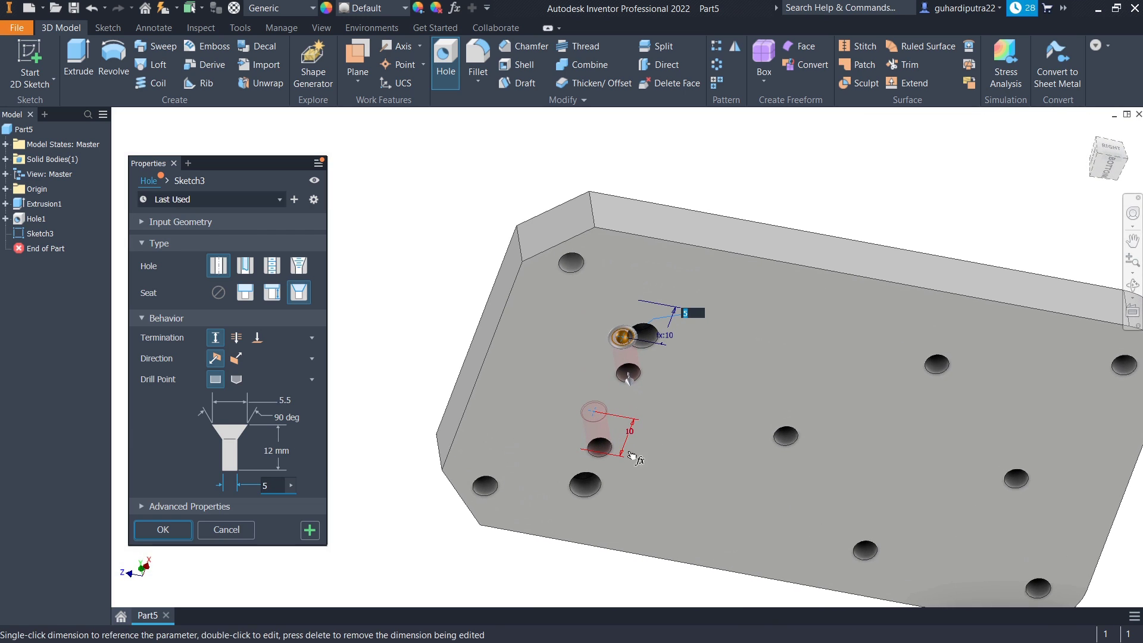
{"action": "middle_click_drag", "start_coordinate": [642, 375], "coordinate": [679, 494], "text": "shift"}
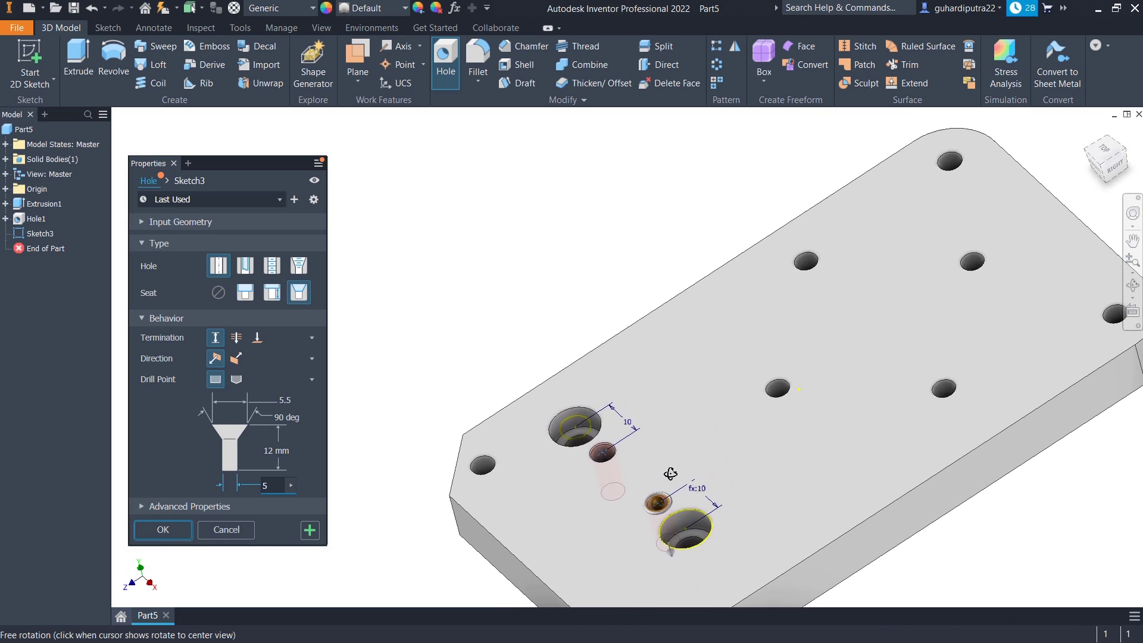
{"action": "left_click", "coordinate": [176, 532]}
Start a new top-face sketch containing a single centre point
{"action": "left_click", "coordinate": [596, 537]}
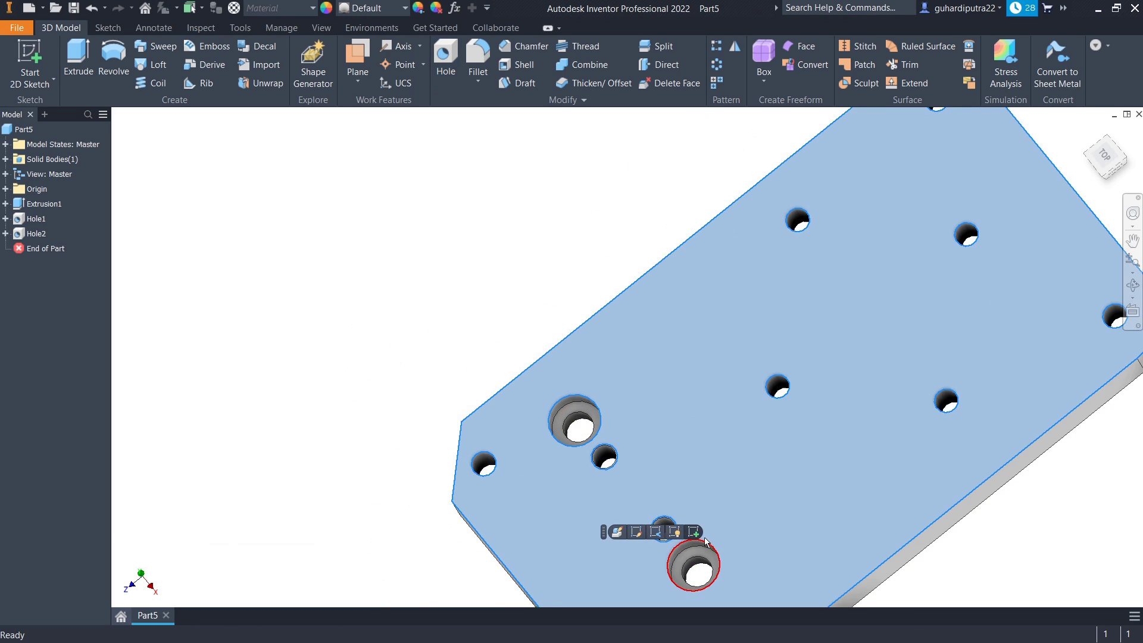
{"action": "left_click", "coordinate": [694, 531]}
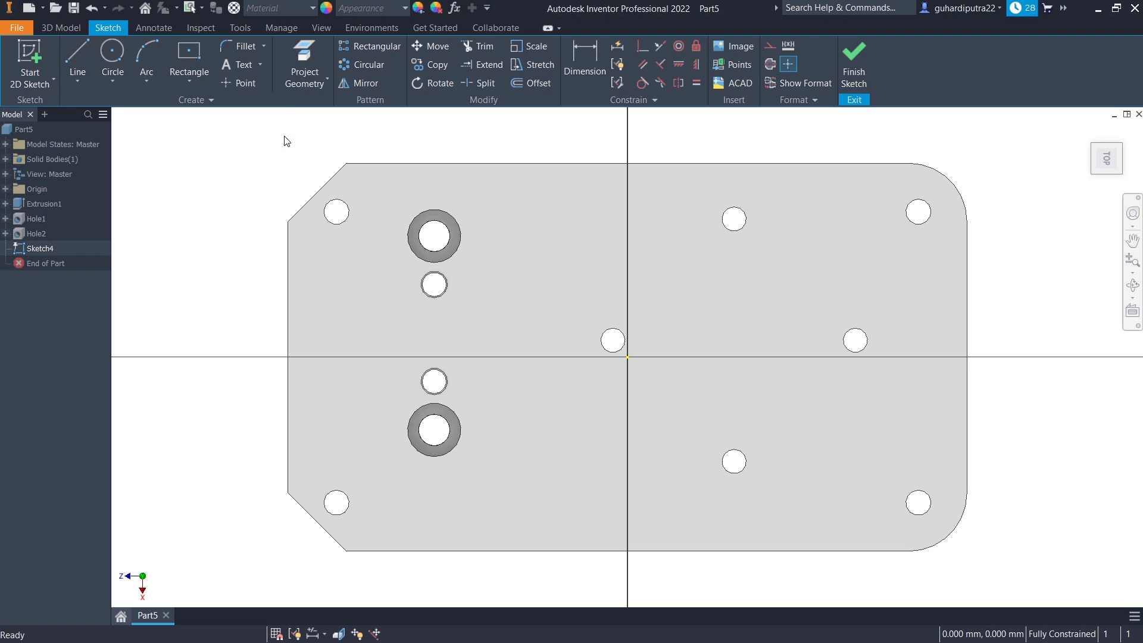
{"action": "left_click", "coordinate": [235, 84]}
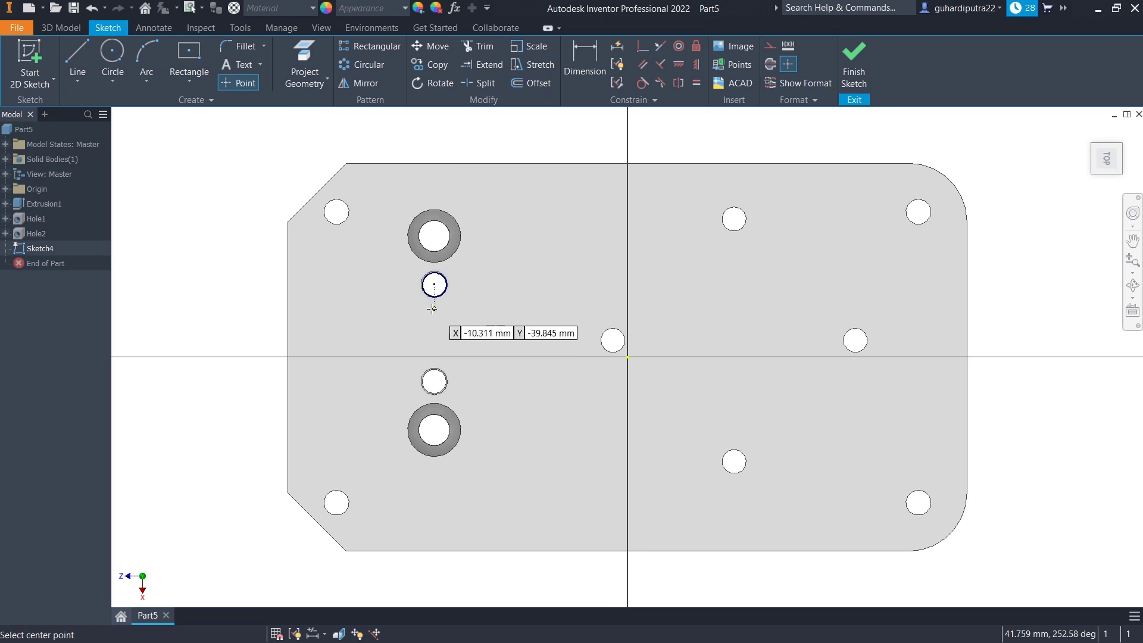
{"action": "right_click", "coordinate": [522, 310]}
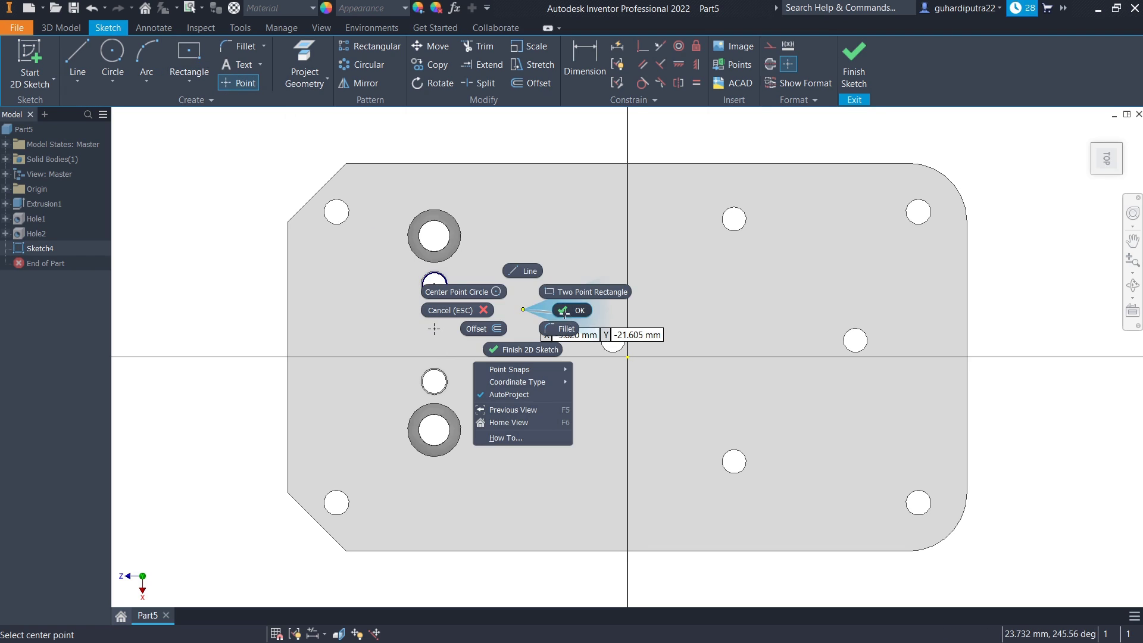
{"action": "left_click", "coordinate": [563, 310]}
Dimension the point 10 mm from the upper countersunk hole and 35 mm from the top edge, then finish
{"action": "left_click", "coordinate": [580, 60]}
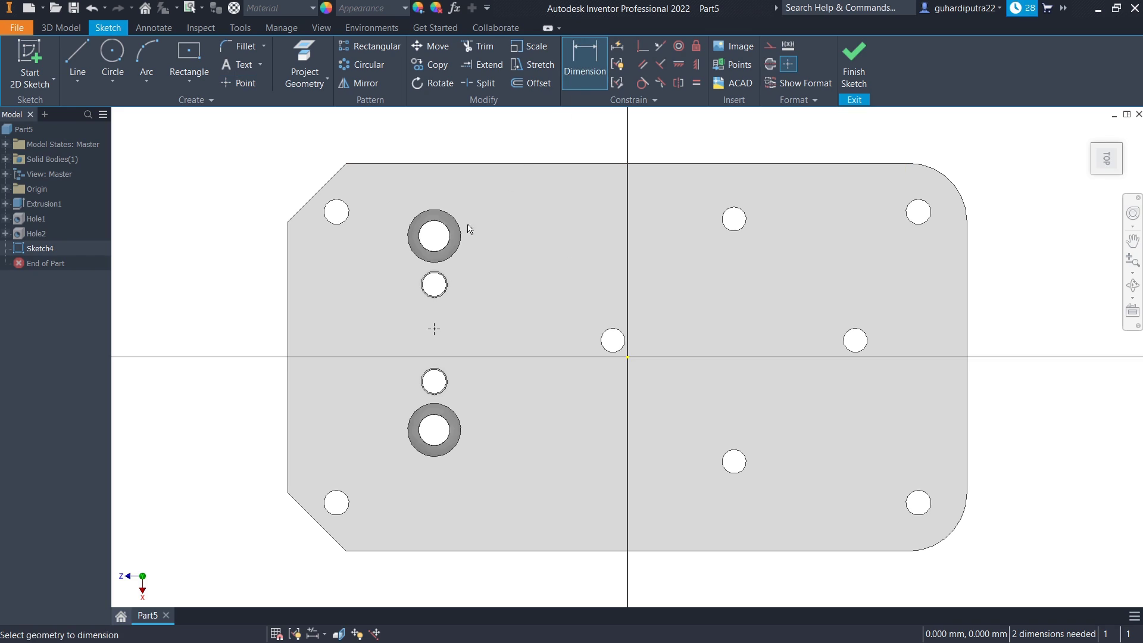
{"action": "left_click", "coordinate": [441, 299]}
{"action": "left_click", "coordinate": [434, 329]}
{"action": "left_click", "coordinate": [481, 316]}
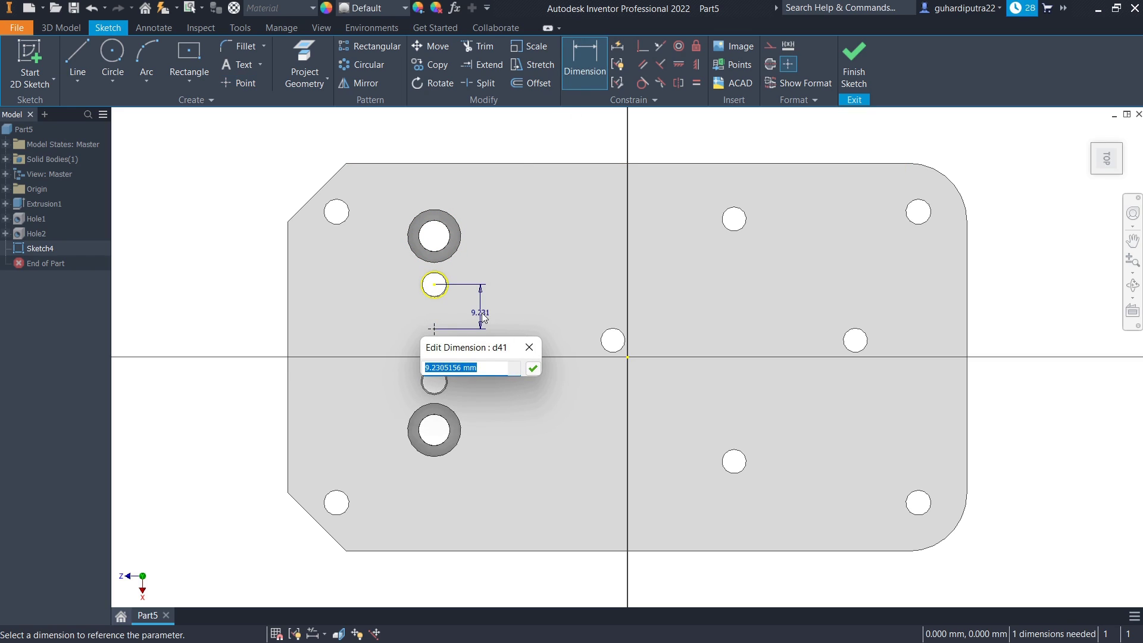
{"action": "type", "text": "10"}
{"action": "key", "text": "Return"}
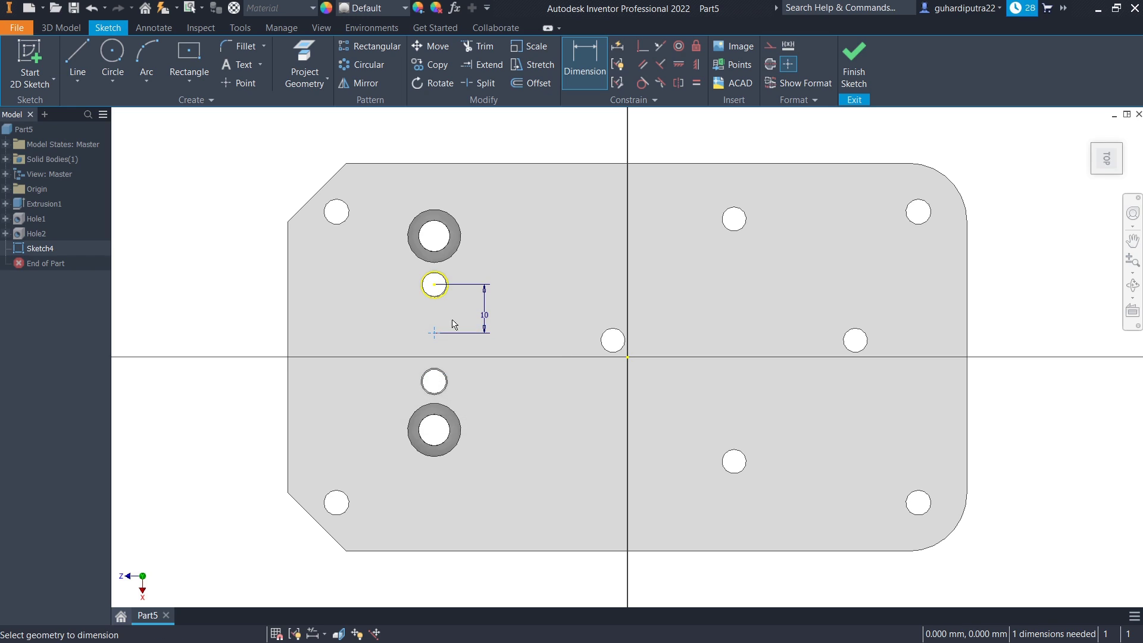
{"action": "left_click", "coordinate": [522, 164]}
{"action": "left_click", "coordinate": [530, 255]}
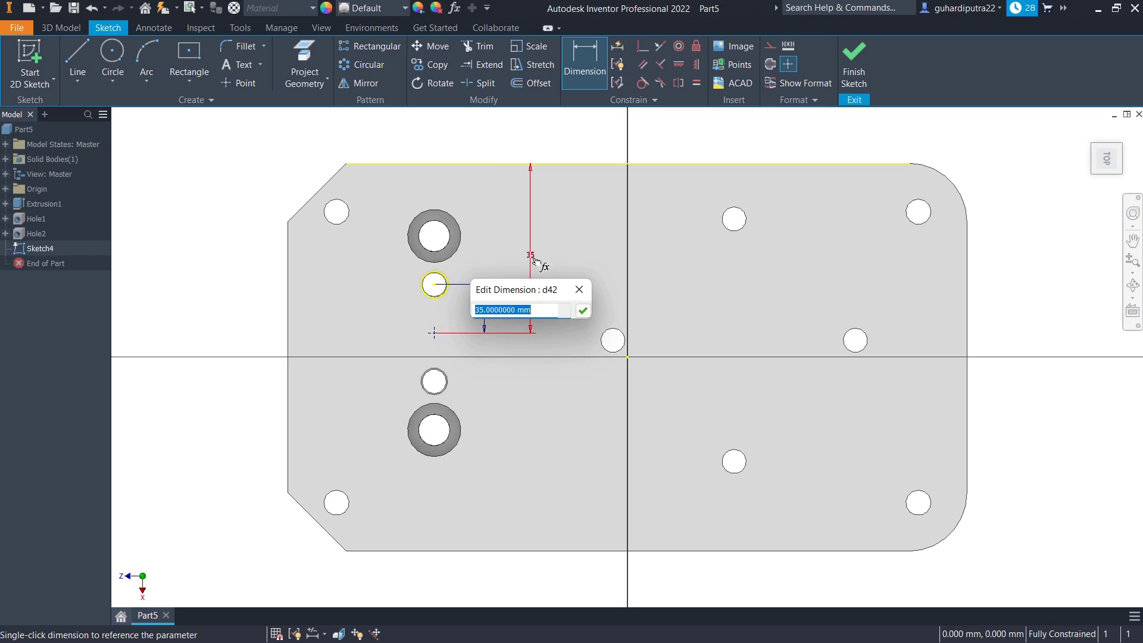
{"action": "left_click", "coordinate": [582, 310]}
{"action": "left_click", "coordinate": [853, 65]}
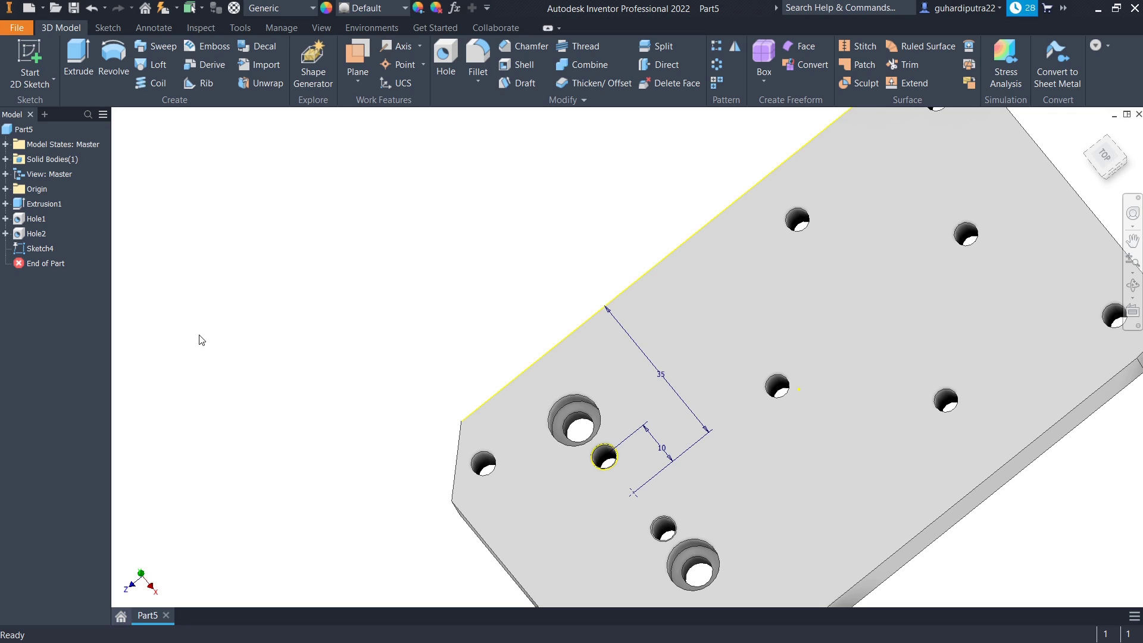
Start Hole3 as a counterbore: 11 mm seat diameter, 1.5 mm seat depth, 2.75 mm hole depth
{"action": "left_click", "coordinate": [451, 69]}
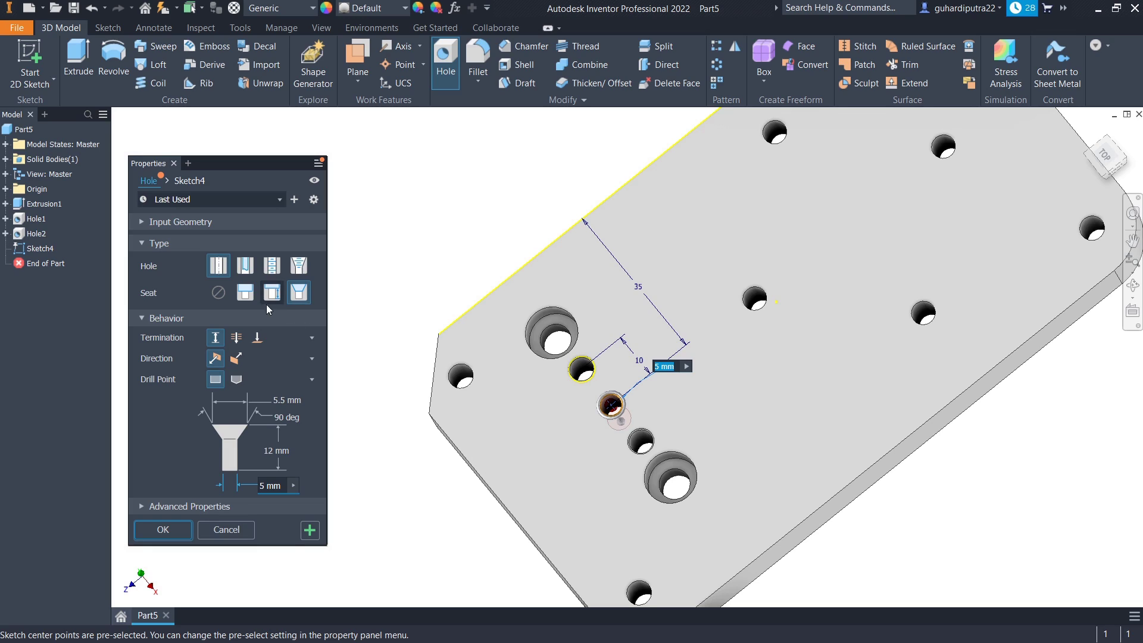
{"action": "left_click", "coordinate": [246, 294]}
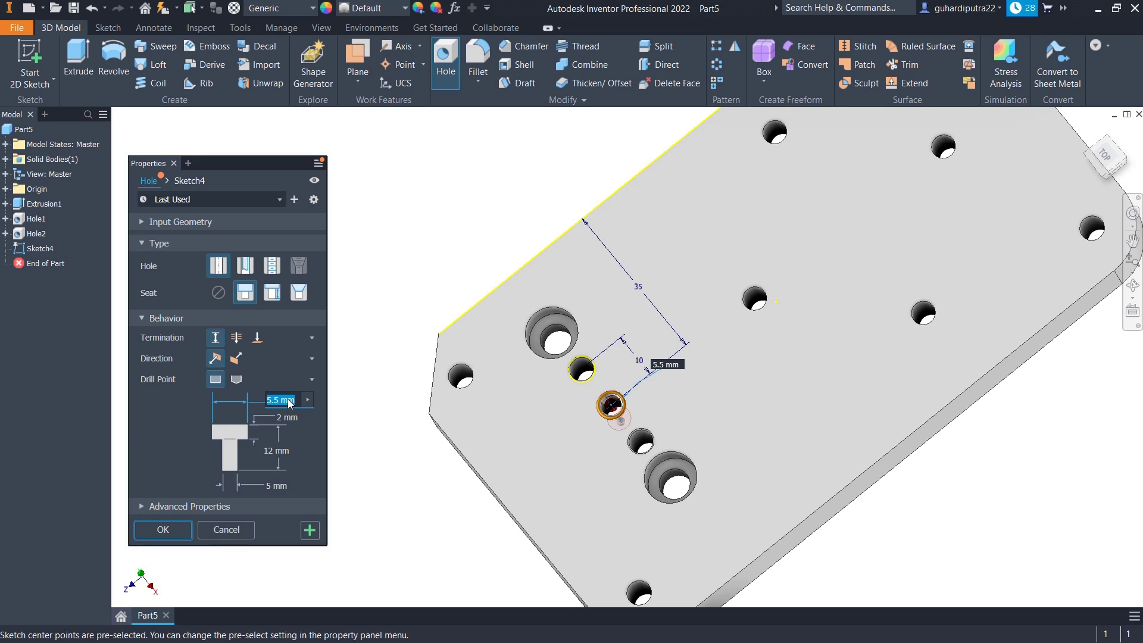
{"action": "type", "text": "11"}
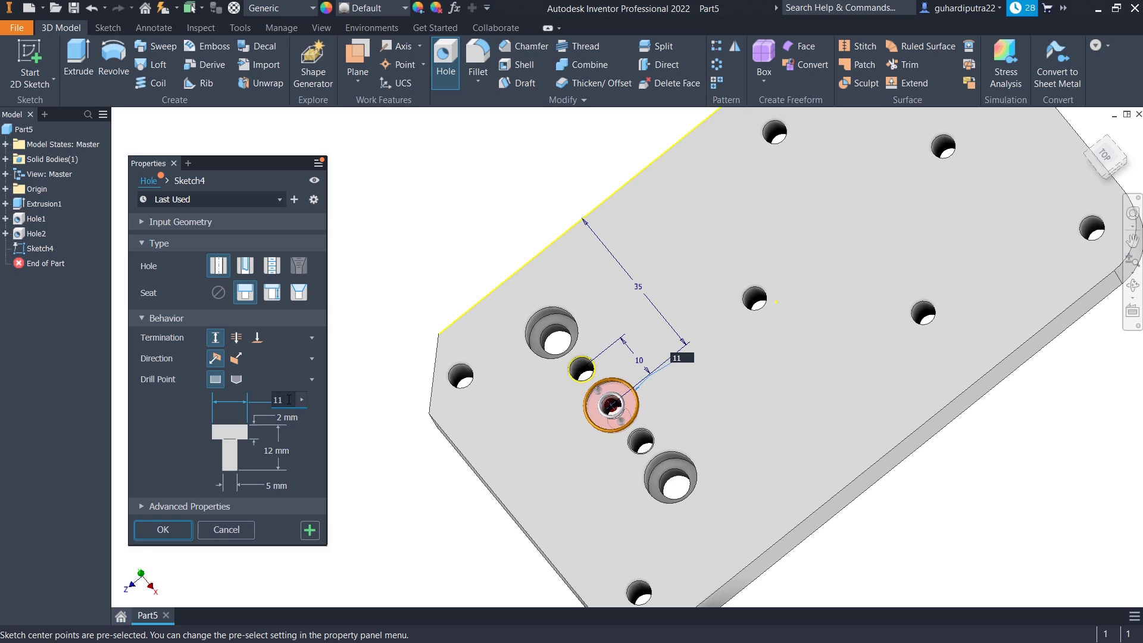
{"action": "left_click", "coordinate": [280, 420]}
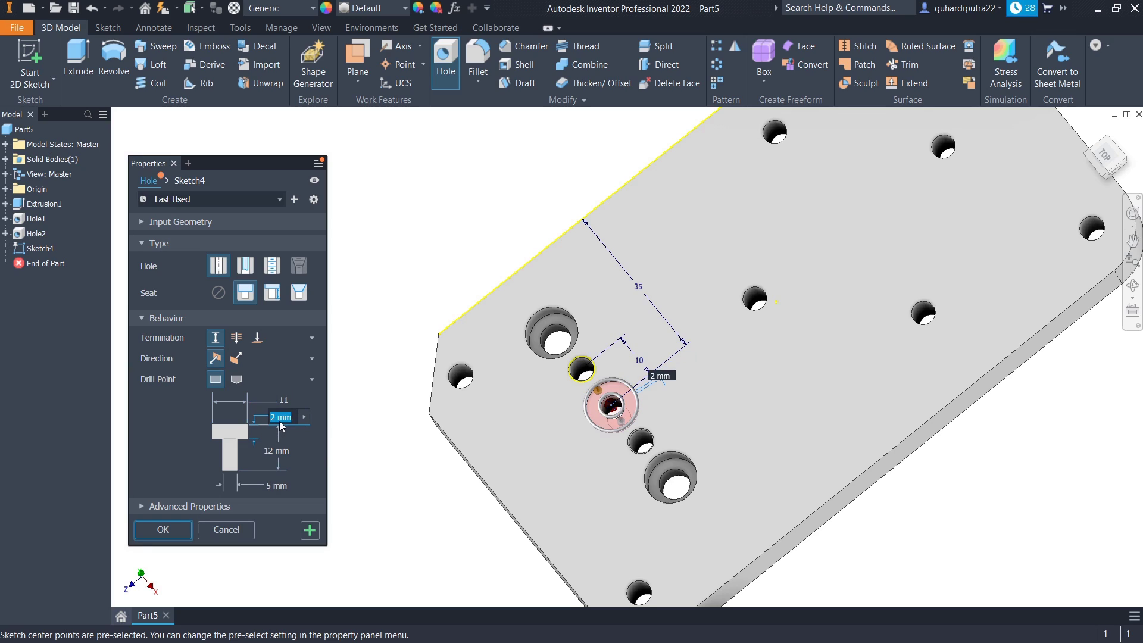
{"action": "type", "text": "1.5"}
{"action": "left_click", "coordinate": [271, 452]}
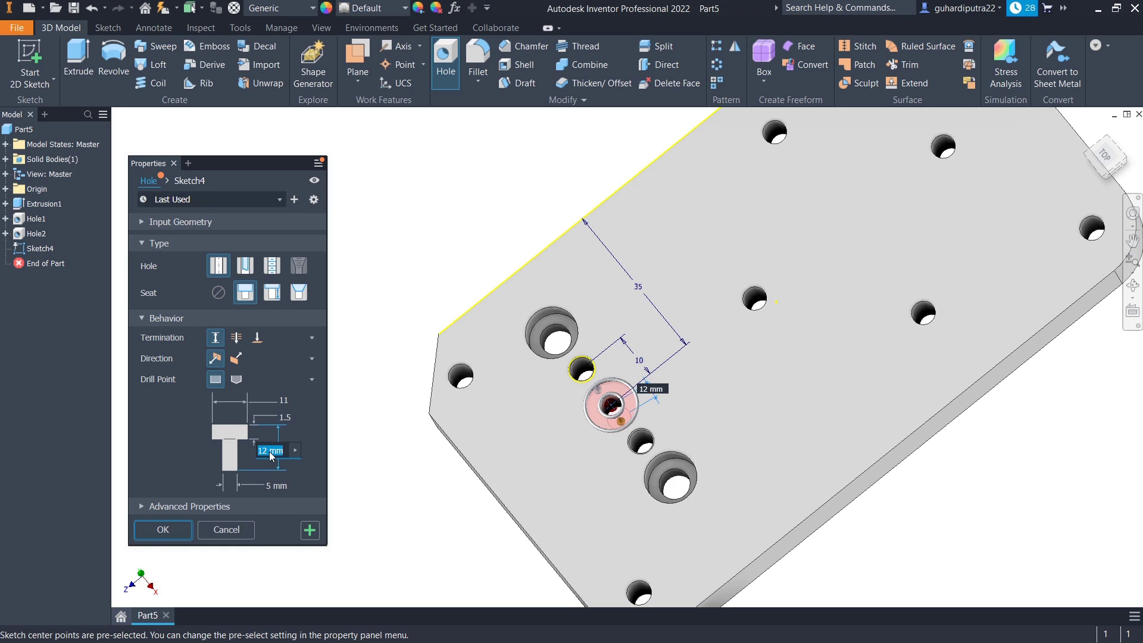
{"action": "type", "text": "2.75"}
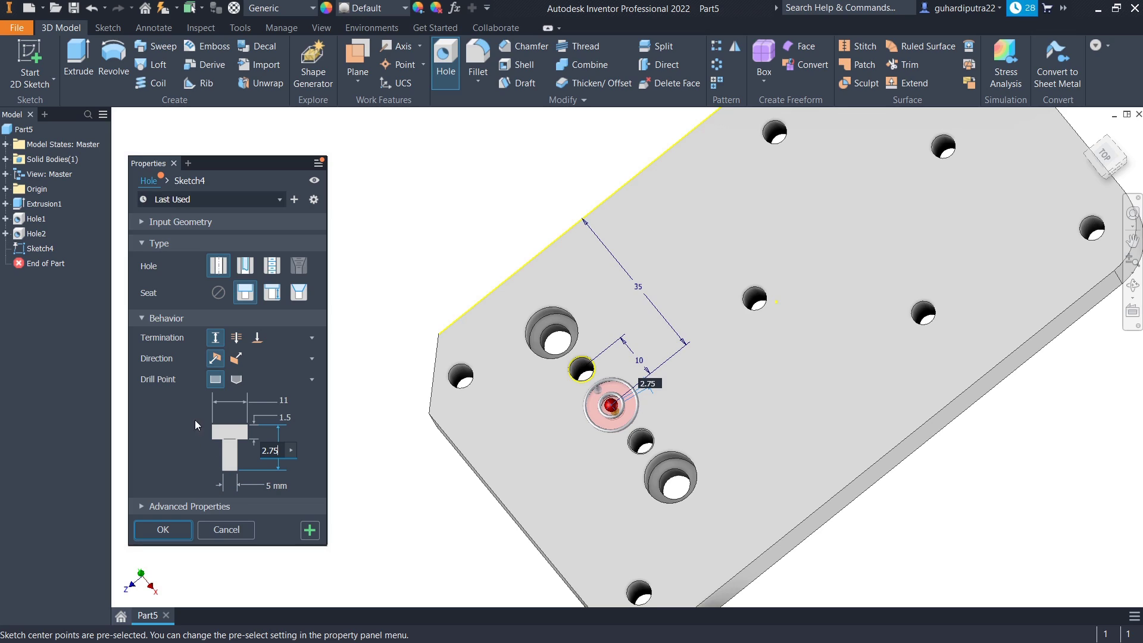
Give the hole a 118° angled tip and 6.5 mm drill, then create it
{"action": "left_click", "coordinate": [236, 379]}
{"action": "left_click", "coordinate": [270, 486]}
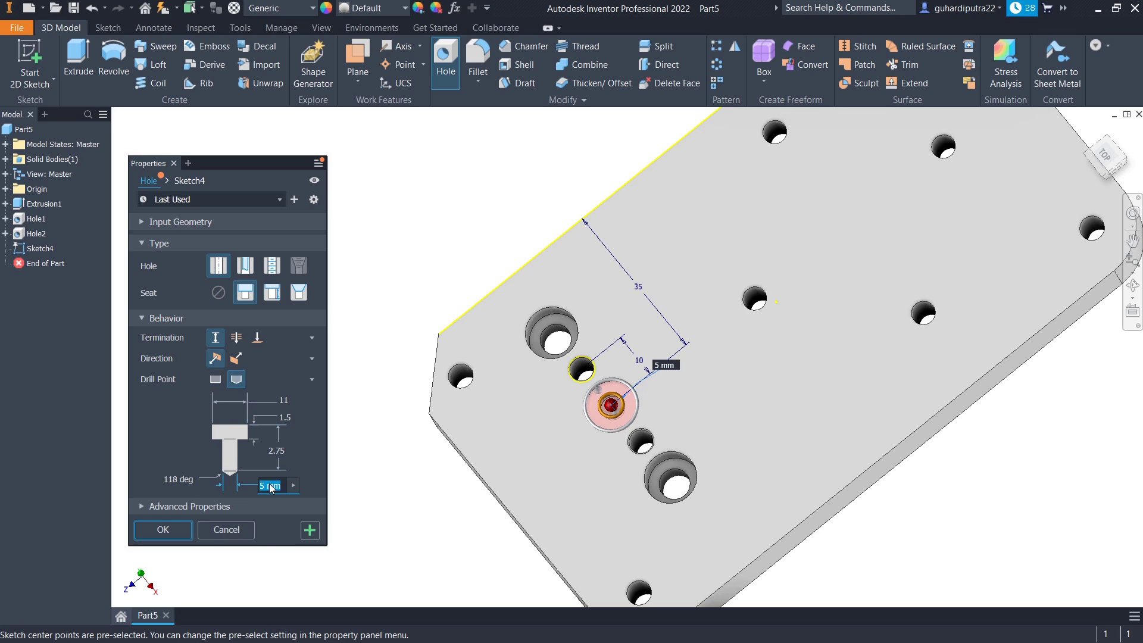
{"action": "type", "text": "6.5"}
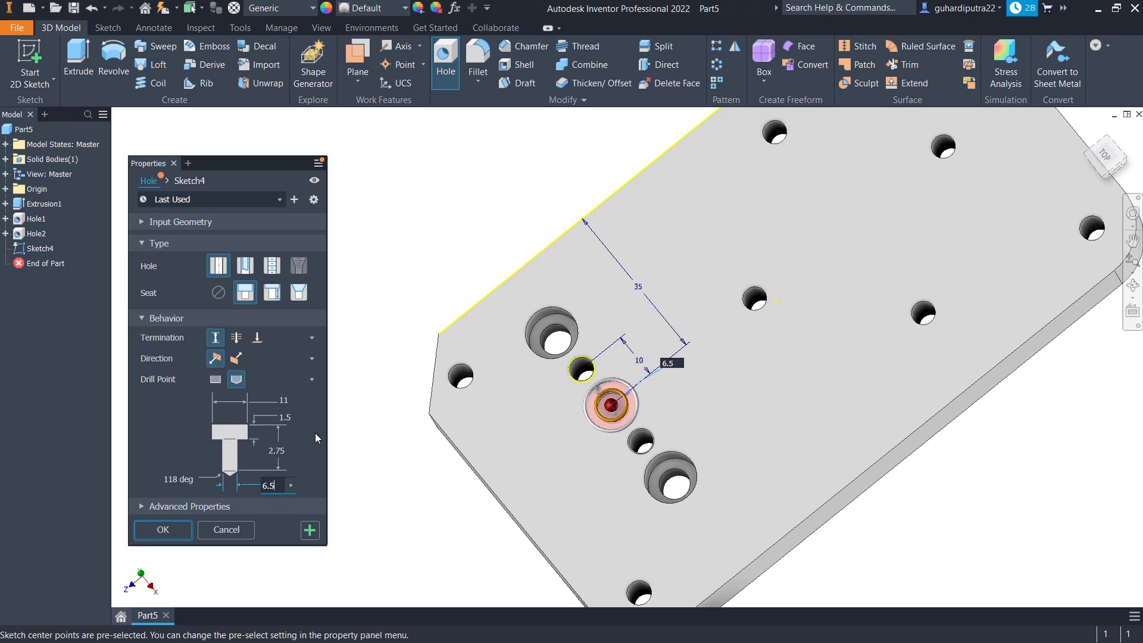
{"action": "mouse_move", "coordinate": [621, 416]}
{"action": "middle_mouse_down", "text": "shift"}
{"action": "mouse_move", "coordinate": [538, 398]}
{"action": "mouse_move", "coordinate": [561, 399]}
{"action": "mouse_move", "coordinate": [398, 445]}
{"action": "middle_mouse_up", "text": "shift"}
{"action": "scroll", "coordinate": [604, 421], "scroll_direction": "down", "scroll_amount": 5}
{"action": "left_click", "coordinate": [148, 534]}
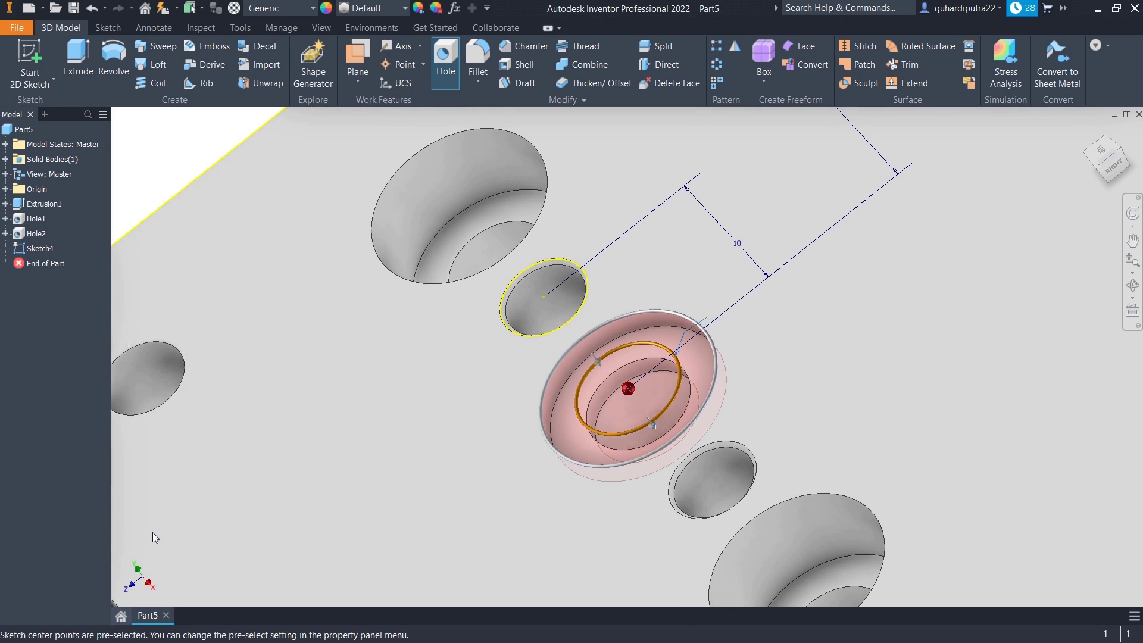
{"action": "scroll", "coordinate": [569, 425], "scroll_direction": "up", "scroll_amount": 5}
{"action": "mouse_move", "coordinate": [569, 425]}
{"action": "middle_mouse_down", "text": "shift"}
{"action": "mouse_move", "coordinate": [594, 399]}
{"action": "mouse_move", "coordinate": [548, 323]}
{"action": "mouse_move", "coordinate": [567, 401]}
{"action": "mouse_move", "coordinate": [650, 401]}
{"action": "middle_mouse_up", "text": "shift"}
{"action": "scroll", "coordinate": [595, 398], "scroll_direction": "up", "scroll_amount": 5}
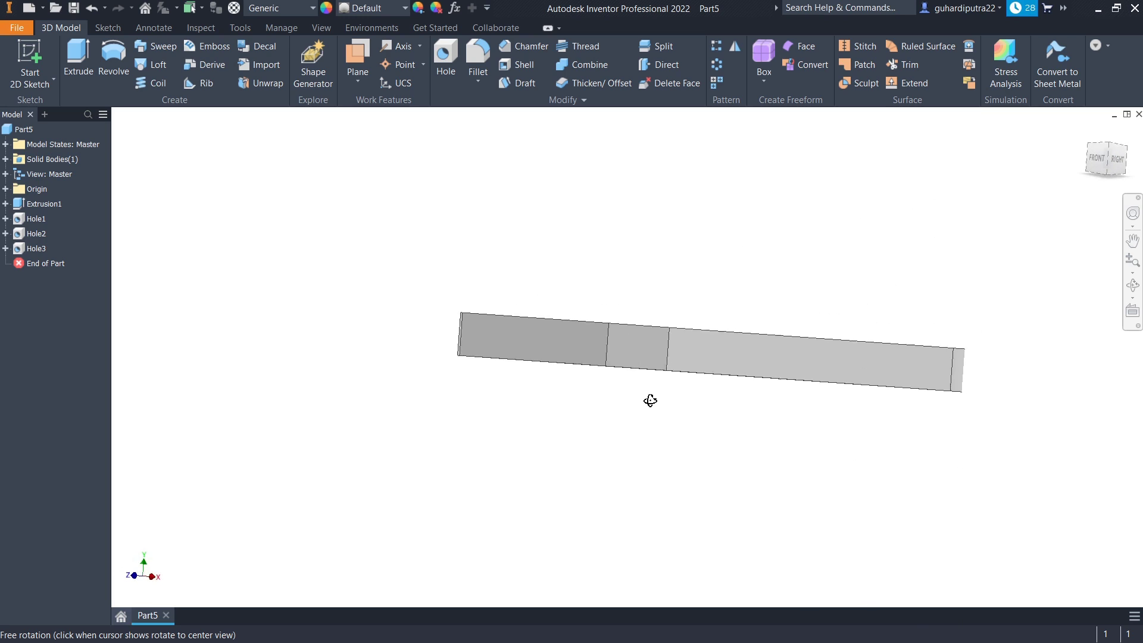
From the Home view, rotate to another corner and start a sketch on the long front face
{"action": "key", "text": "F6"}
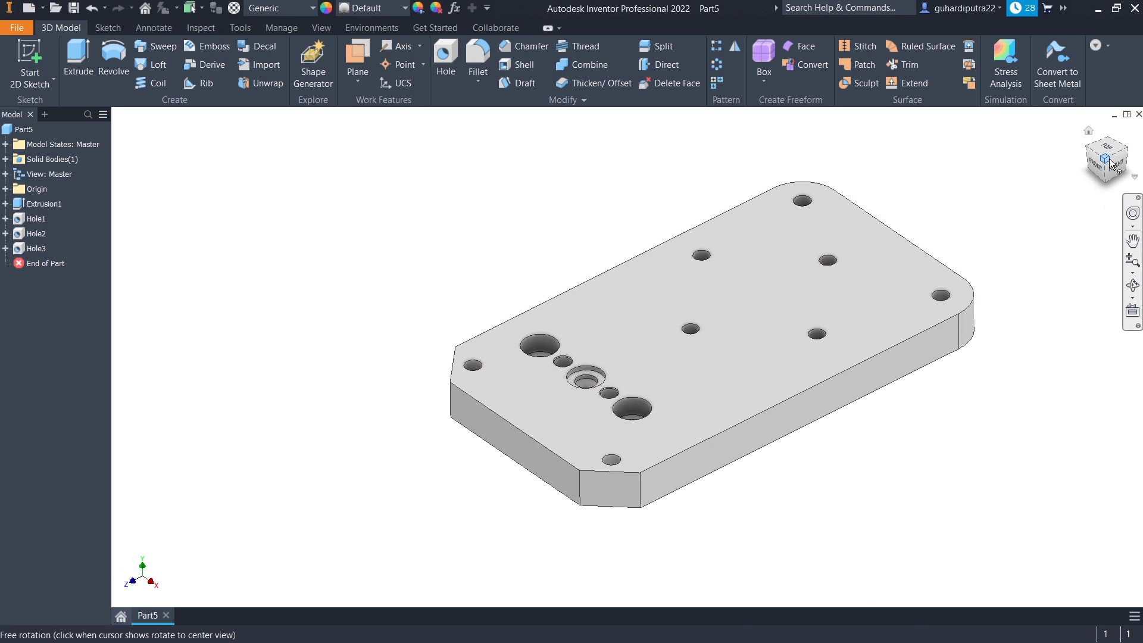
{"action": "left_click", "coordinate": [1109, 170]}
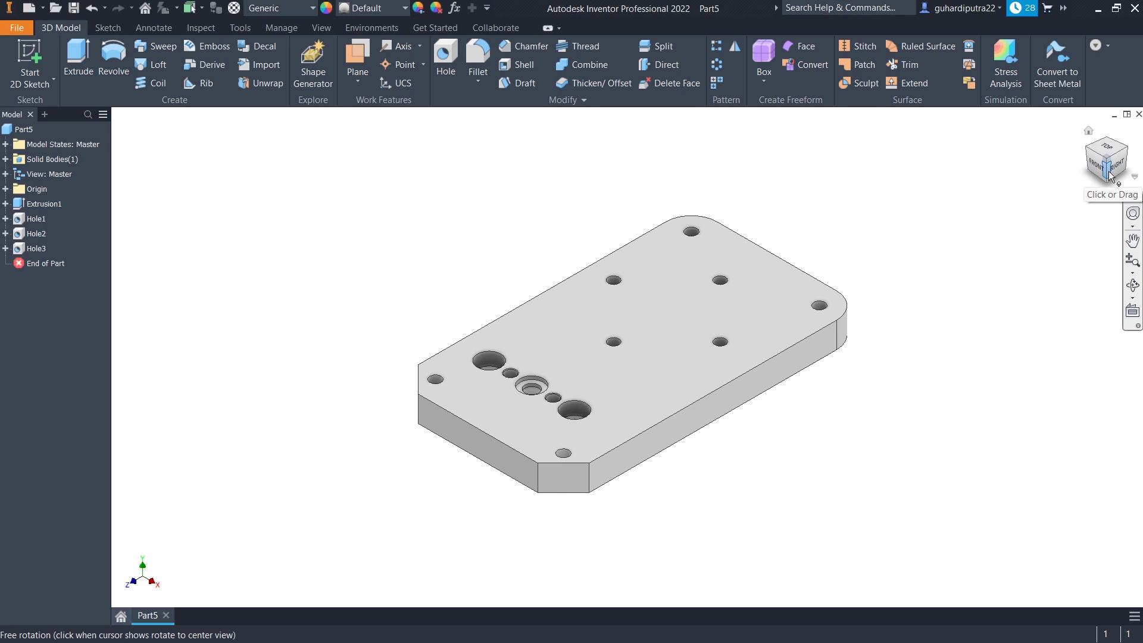
{"action": "left_click", "coordinate": [485, 443]}
{"action": "left_click", "coordinate": [566, 434]}
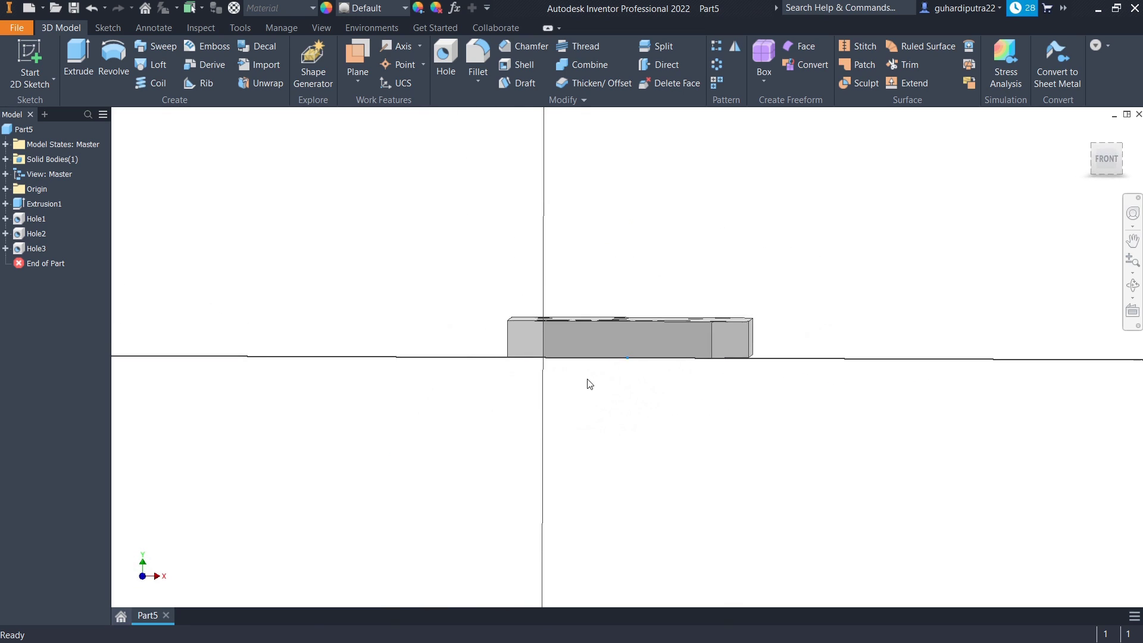
Place a sketch point on the plate's side face for the hole
{"action": "scroll", "coordinate": [627, 381], "scroll_direction": "up", "scroll_amount": 3}
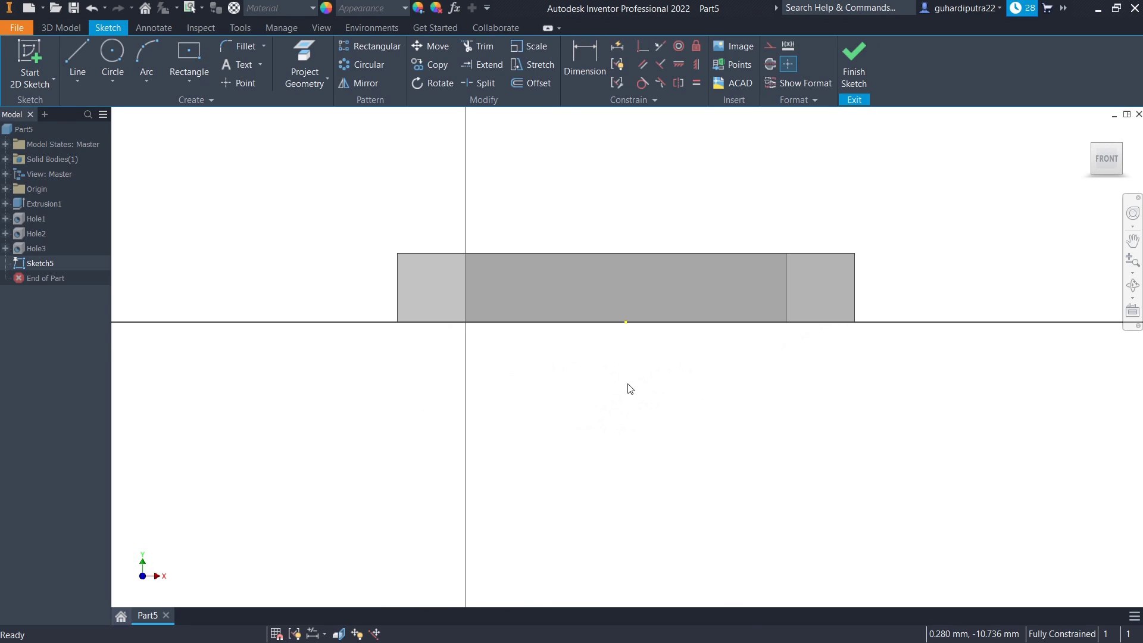
{"action": "middle_click_drag", "start_coordinate": [627, 388], "coordinate": [629, 448]}
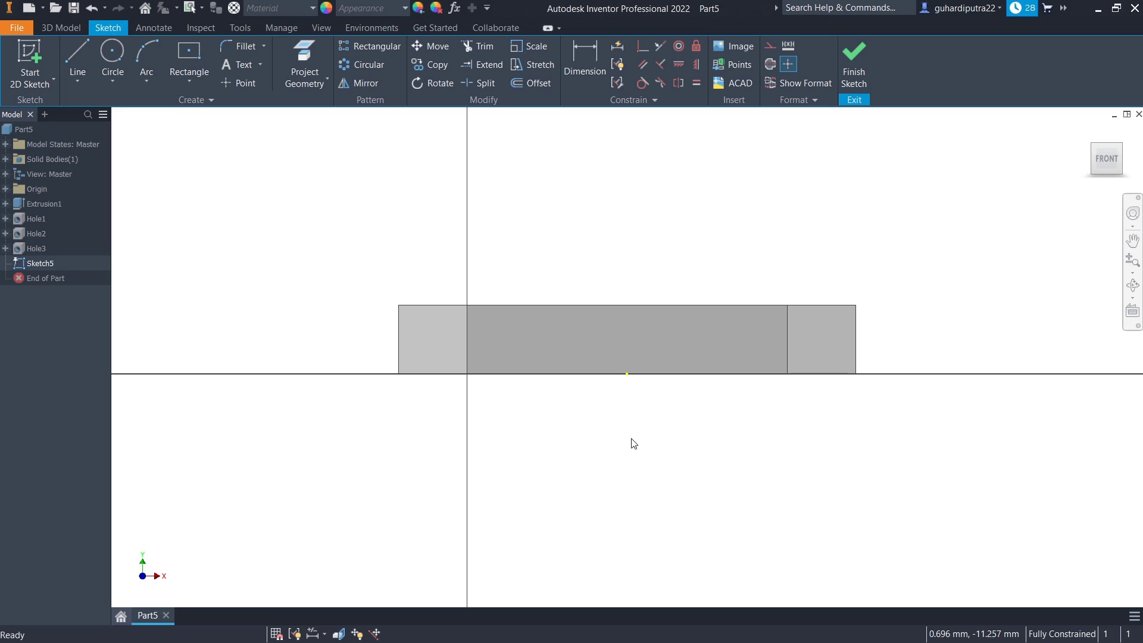
{"action": "left_click", "coordinate": [226, 87]}
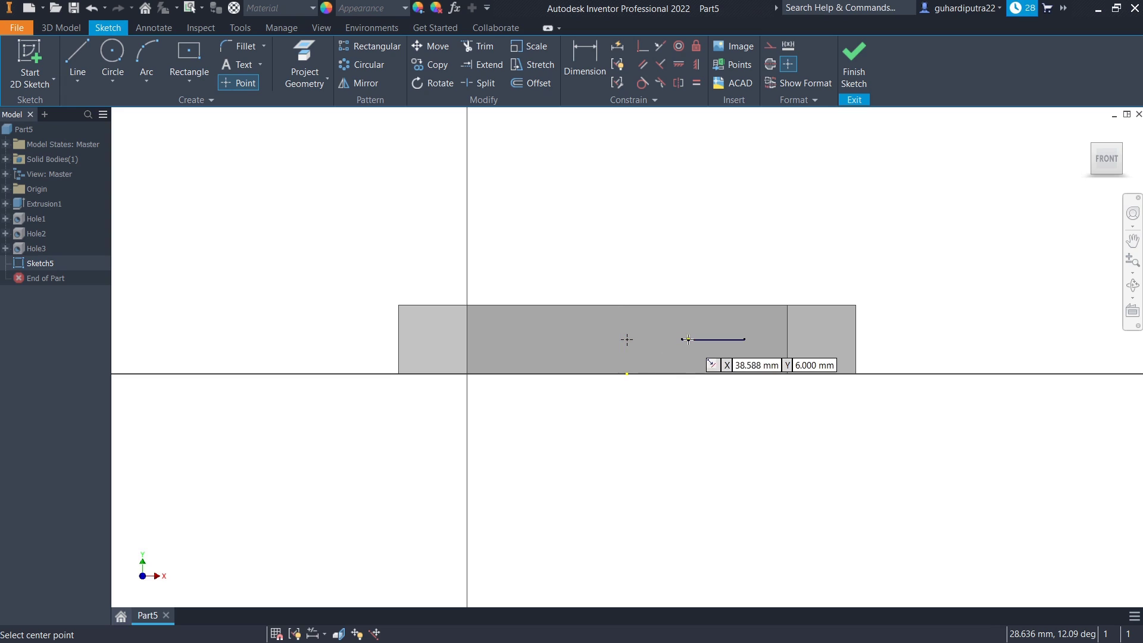
{"action": "right_click", "coordinate": [612, 322]}
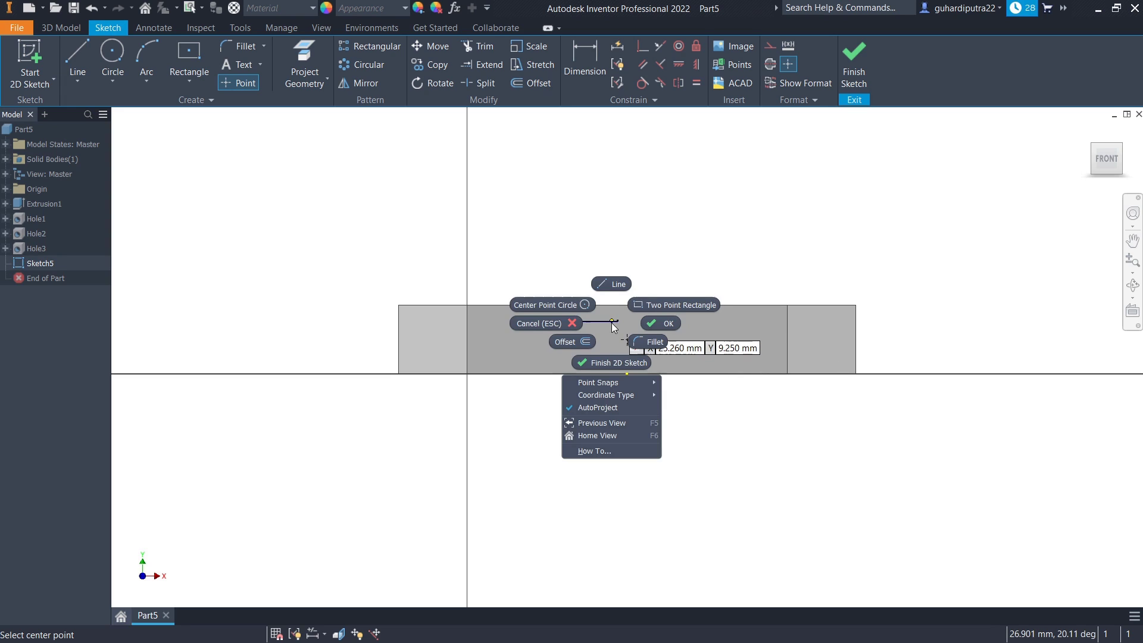
{"action": "left_click", "coordinate": [660, 323]}
Dimension the point 35 mm from the plate's left edge
{"action": "left_click", "coordinate": [582, 73]}
{"action": "left_click", "coordinate": [399, 357]}
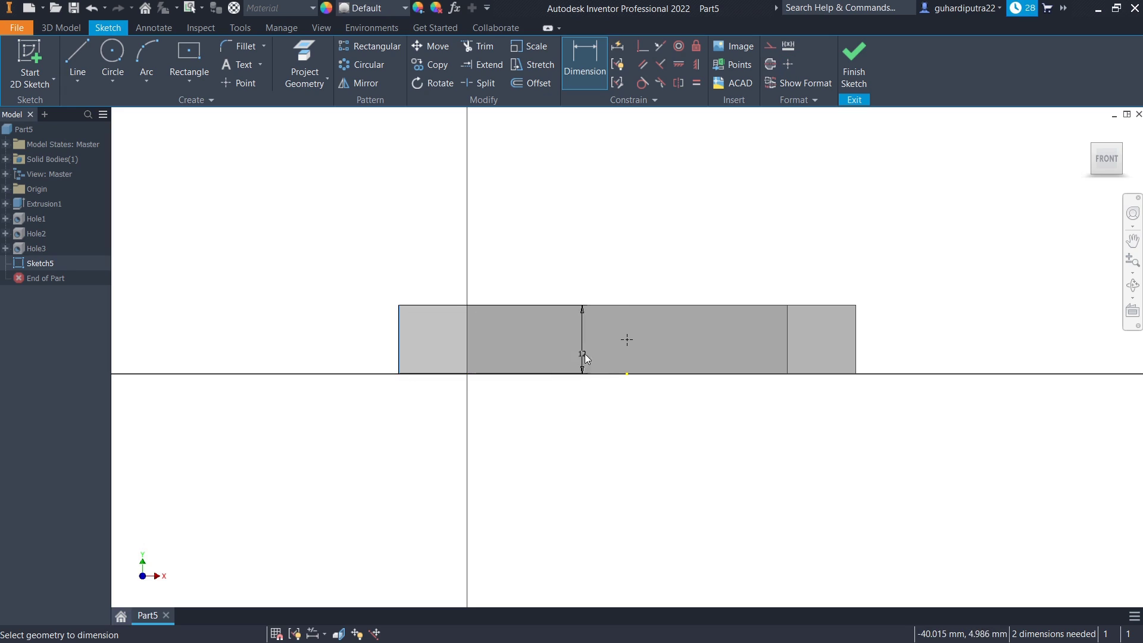
{"action": "left_click", "coordinate": [627, 340]}
{"action": "left_click", "coordinate": [575, 436]}
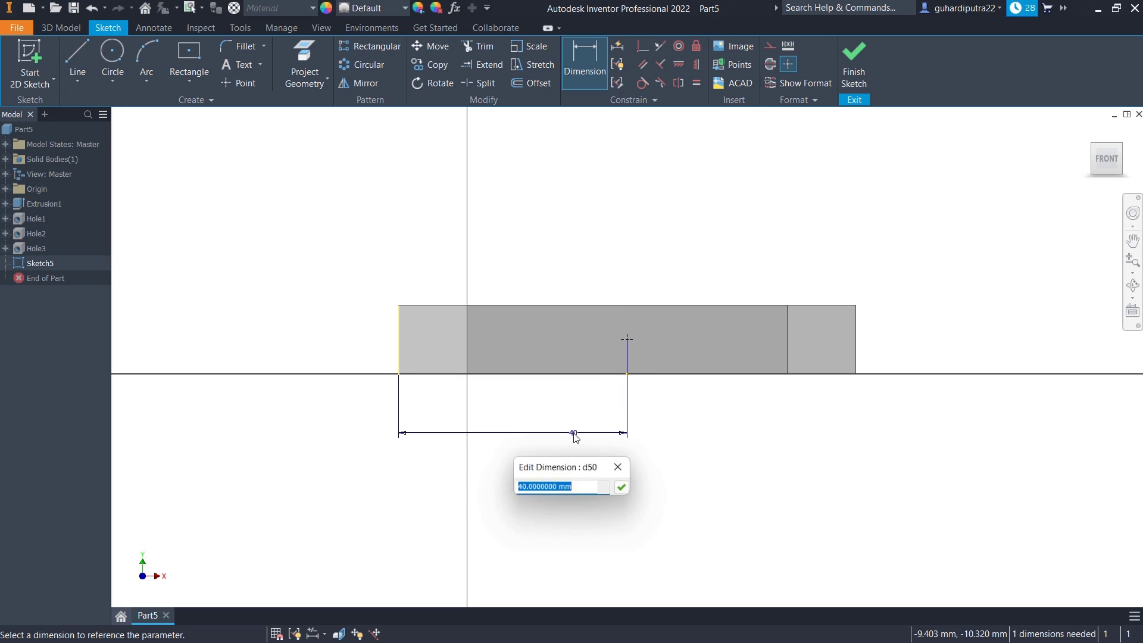
{"action": "type", "text": "35"}
{"action": "key", "text": "Return"}
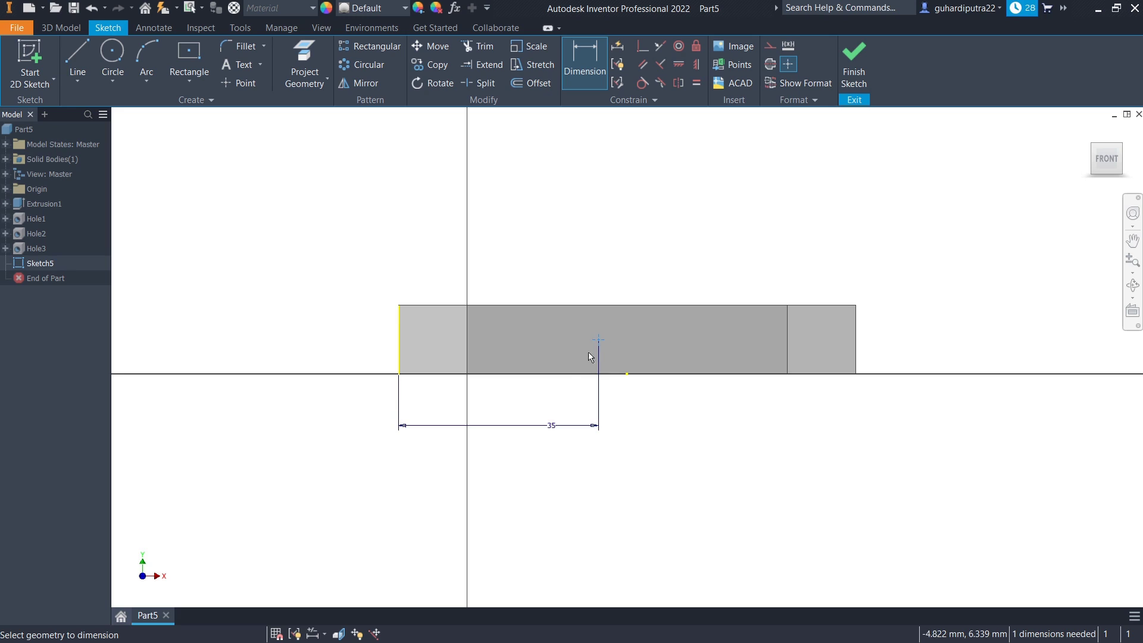
Dimension the point 6 mm above the bottom edge and finish Sketch5
{"action": "left_click", "coordinate": [598, 339]}
{"action": "left_click", "coordinate": [595, 373]}
{"action": "left_click", "coordinate": [540, 357]}
{"action": "left_click", "coordinate": [593, 406]}
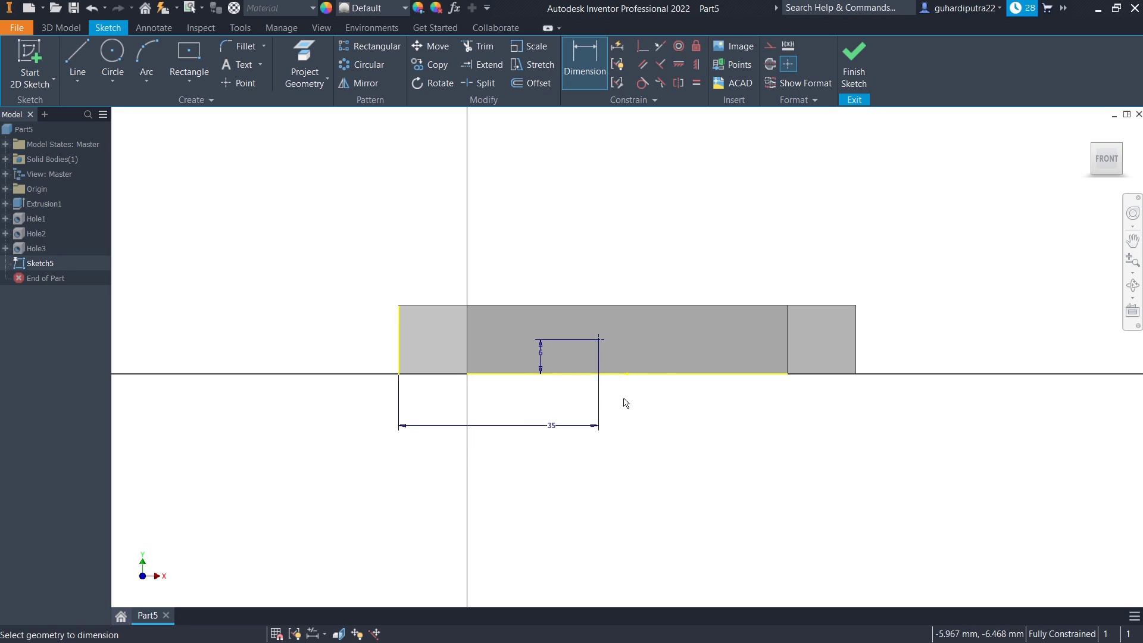
{"action": "left_click", "coordinate": [853, 66]}
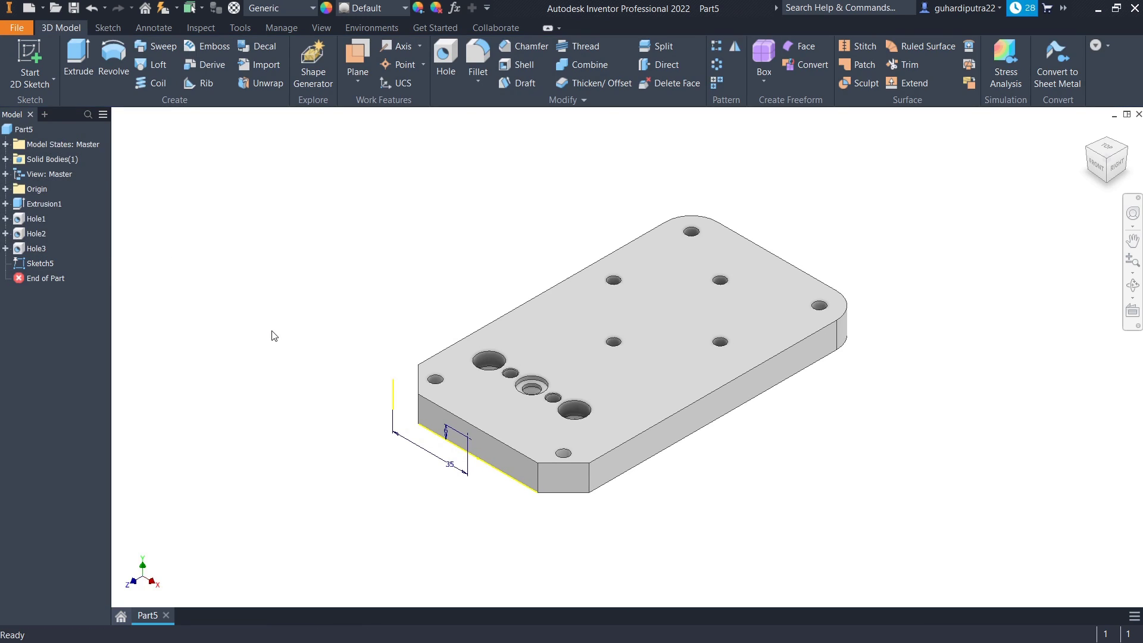
Start a counterbore hole at the point with an 8 mm counterbore, 15 mm deep
{"action": "left_click", "coordinate": [451, 53]}
{"action": "scroll", "coordinate": [448, 502], "scroll_direction": "down", "scroll_amount": 2}
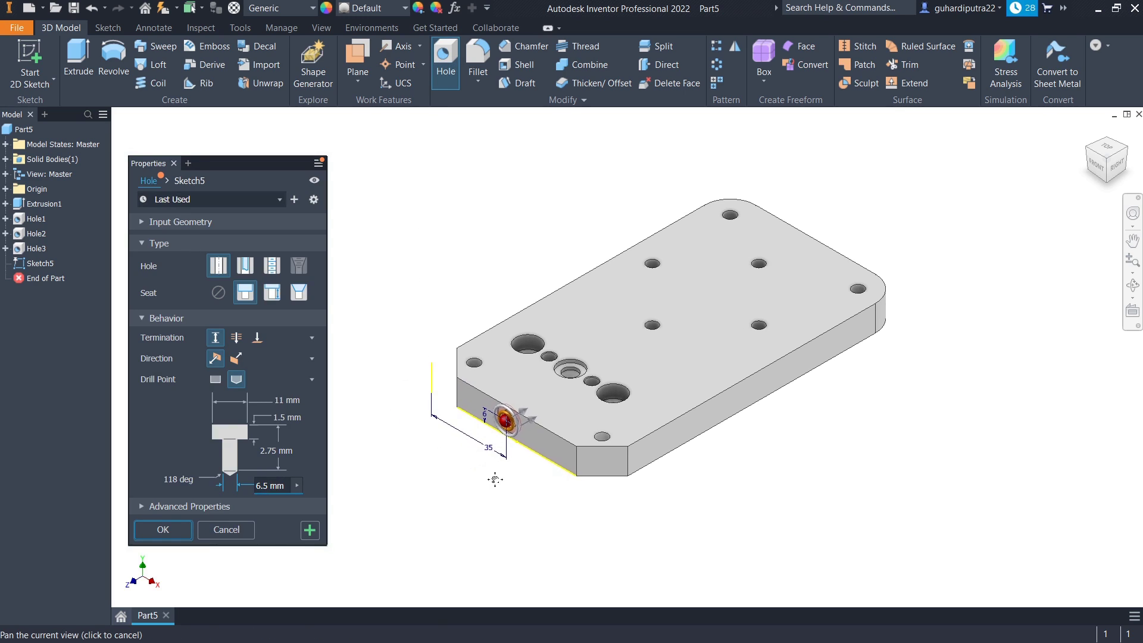
{"action": "scroll", "coordinate": [492, 474], "scroll_direction": "down", "scroll_amount": 1}
{"action": "scroll", "coordinate": [492, 474], "scroll_direction": "down", "scroll_amount": 1}
{"action": "scroll", "coordinate": [487, 508], "scroll_direction": "down", "scroll_amount": 1}
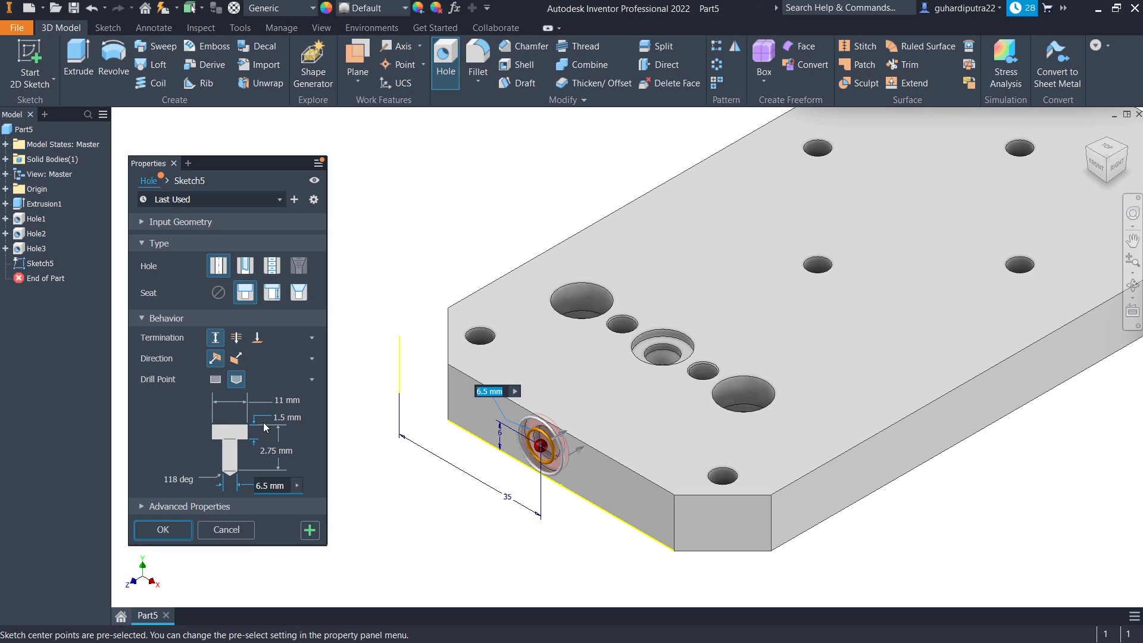
{"action": "left_click", "coordinate": [286, 405]}
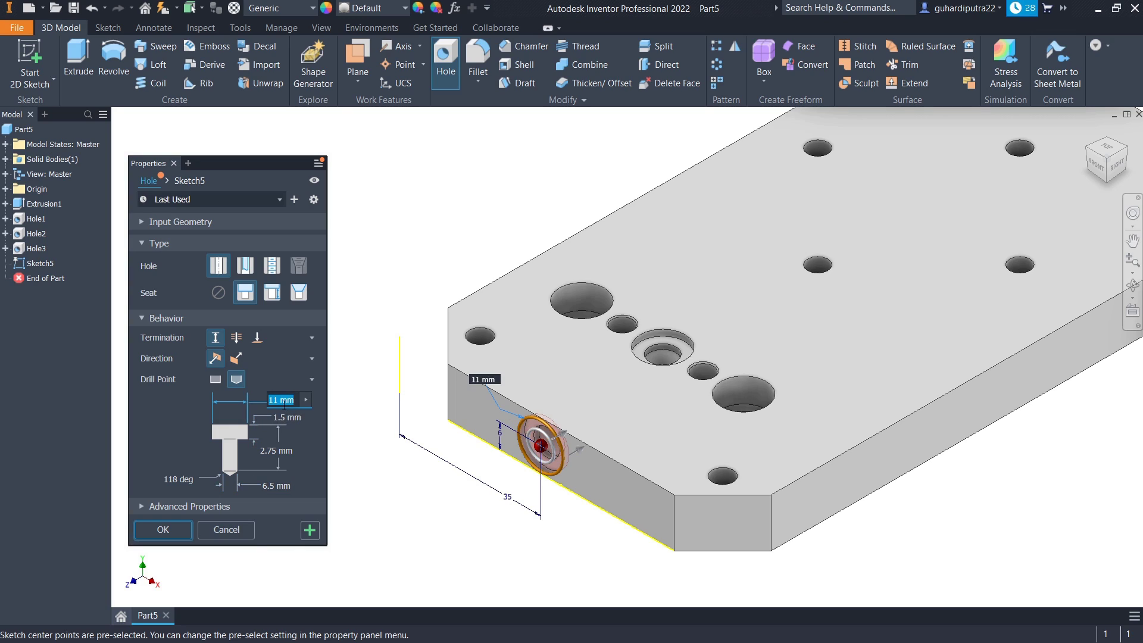
{"action": "type", "text": "8"}
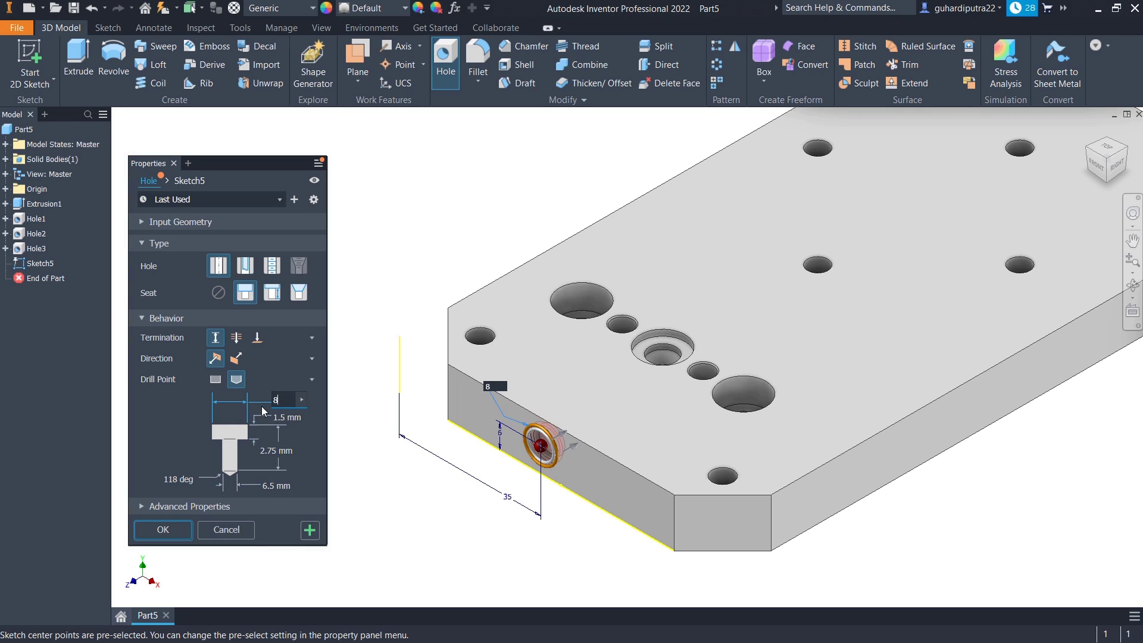
{"action": "left_click", "coordinate": [277, 417]}
{"action": "type", "text": "1"}
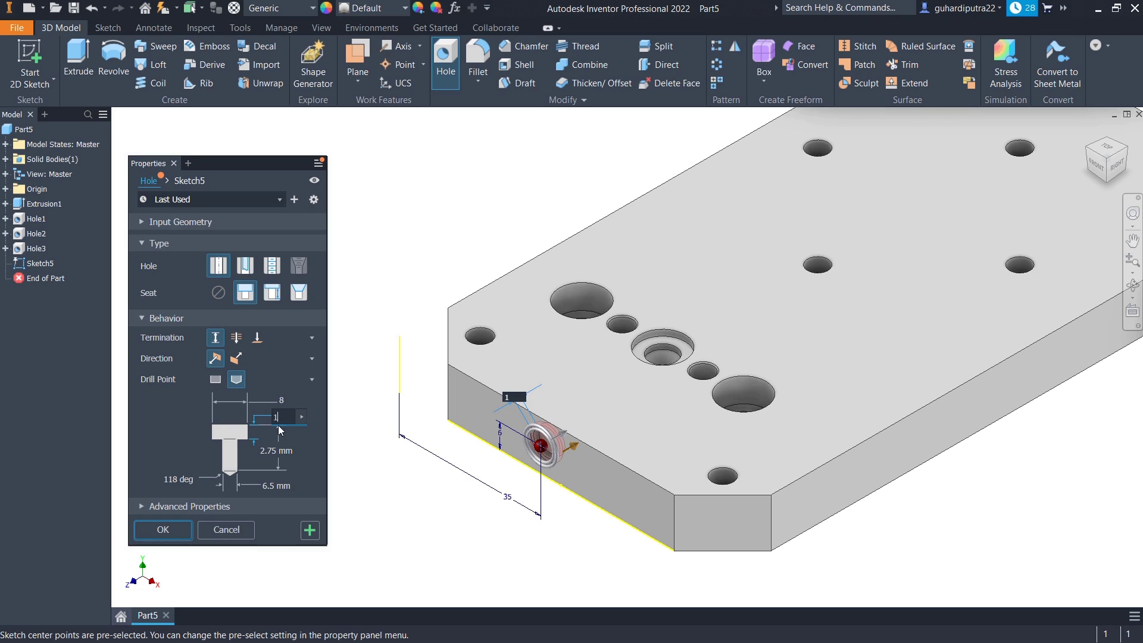
{"action": "type", "text": "5"}
Set the hole depth to 88 mm and drill diameter to 6 mm, then create it
{"action": "left_click", "coordinate": [281, 451]}
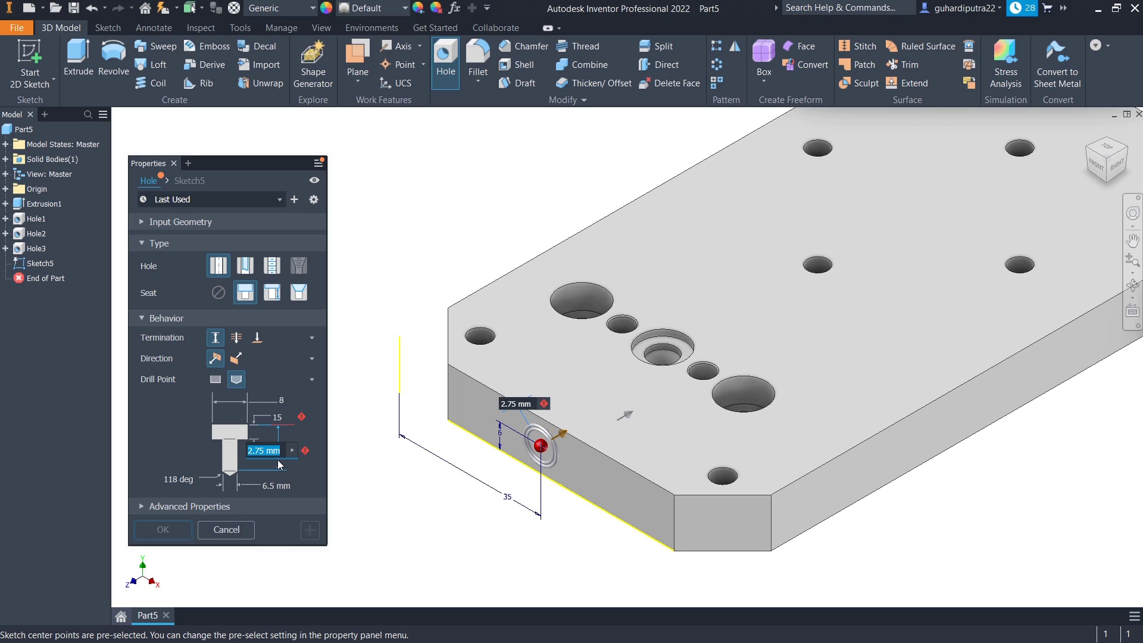
{"action": "type", "text": "88"}
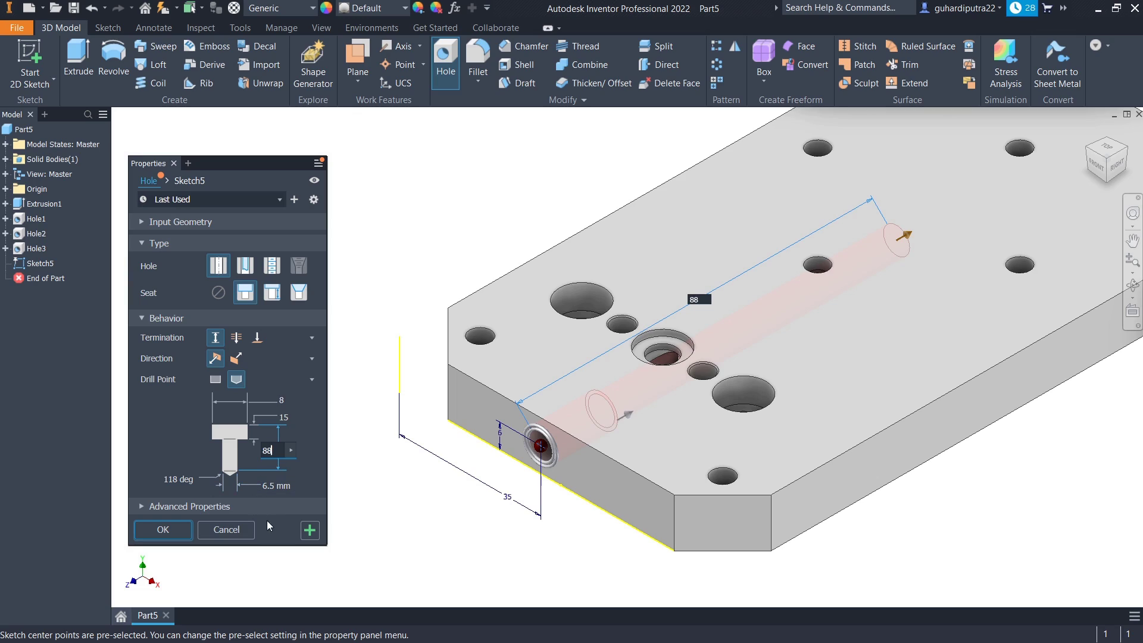
{"action": "left_click", "coordinate": [267, 485]}
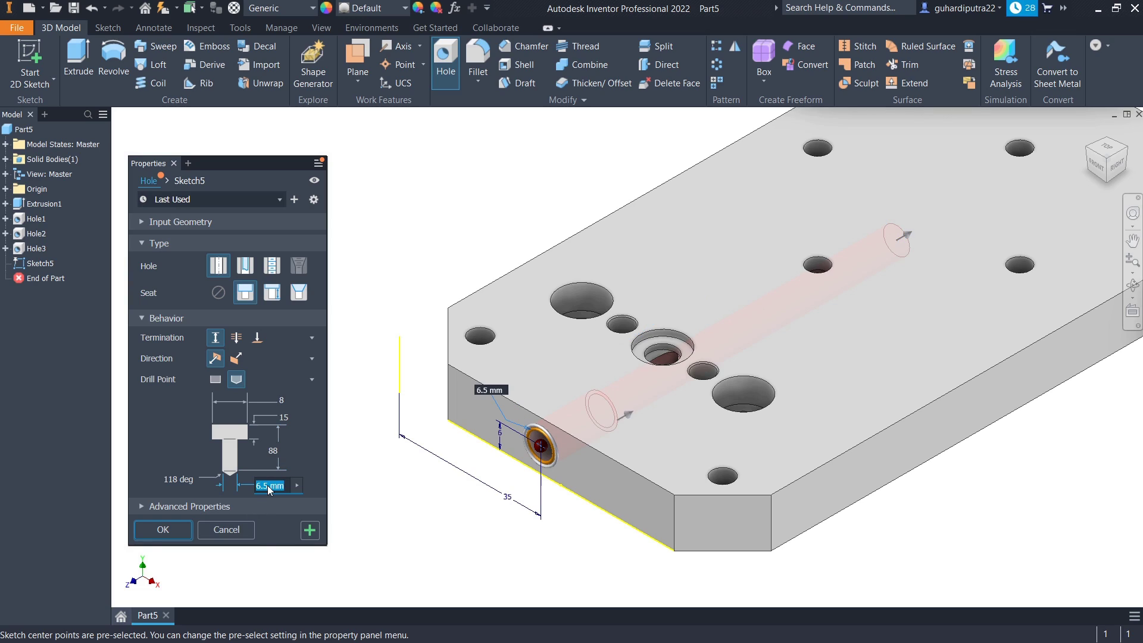
{"action": "type", "text": "6"}
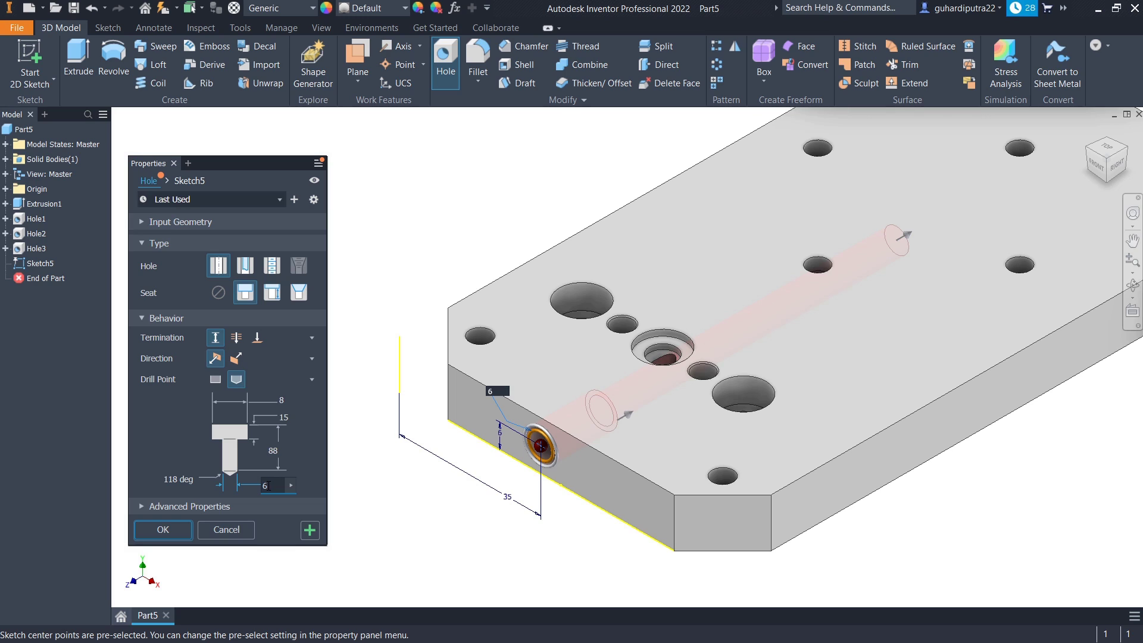
{"action": "scroll", "coordinate": [542, 452], "scroll_direction": "down", "scroll_amount": 3}
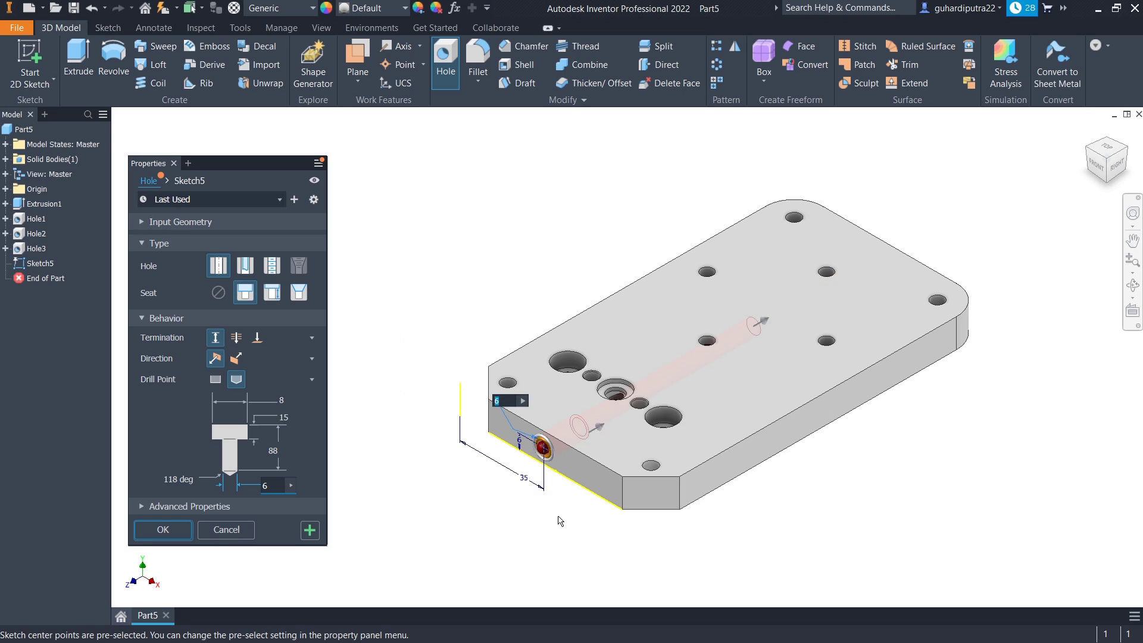
{"action": "key", "text": "F5"}
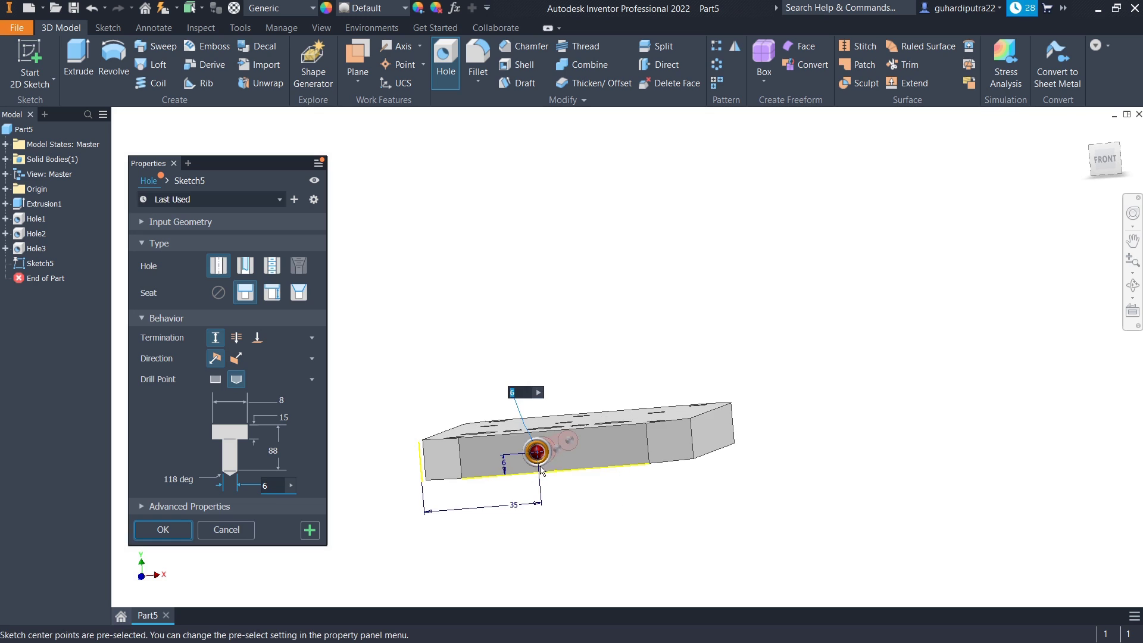
{"action": "scroll", "coordinate": [533, 455], "scroll_direction": "up", "scroll_amount": 5}
{"action": "scroll", "coordinate": [518, 443], "scroll_direction": "down", "scroll_amount": 1}
{"action": "mouse_move", "coordinate": [517, 444]}
{"action": "middle_mouse_down", "text": "shift"}
{"action": "mouse_move", "coordinate": [563, 441]}
{"action": "mouse_move", "coordinate": [523, 454]}
{"action": "mouse_move", "coordinate": [518, 441]}
{"action": "mouse_move", "coordinate": [528, 459]}
{"action": "mouse_move", "coordinate": [511, 446]}
{"action": "middle_mouse_up", "text": "shift"}
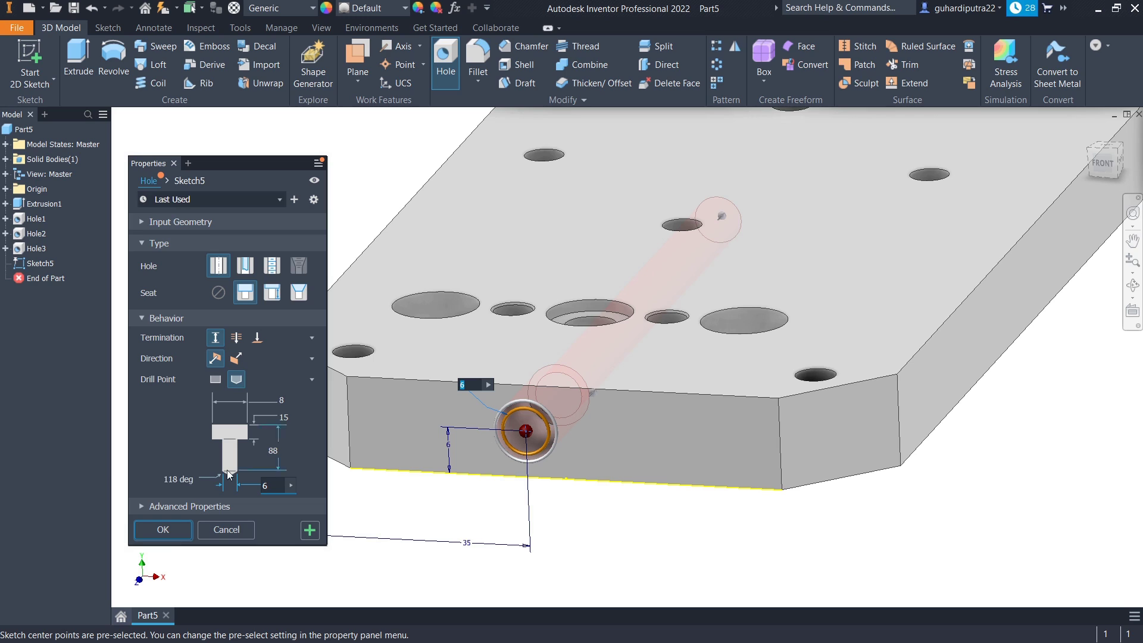
{"action": "left_click", "coordinate": [178, 531]}
{"action": "scroll", "coordinate": [619, 510], "scroll_direction": "down", "scroll_amount": 5}
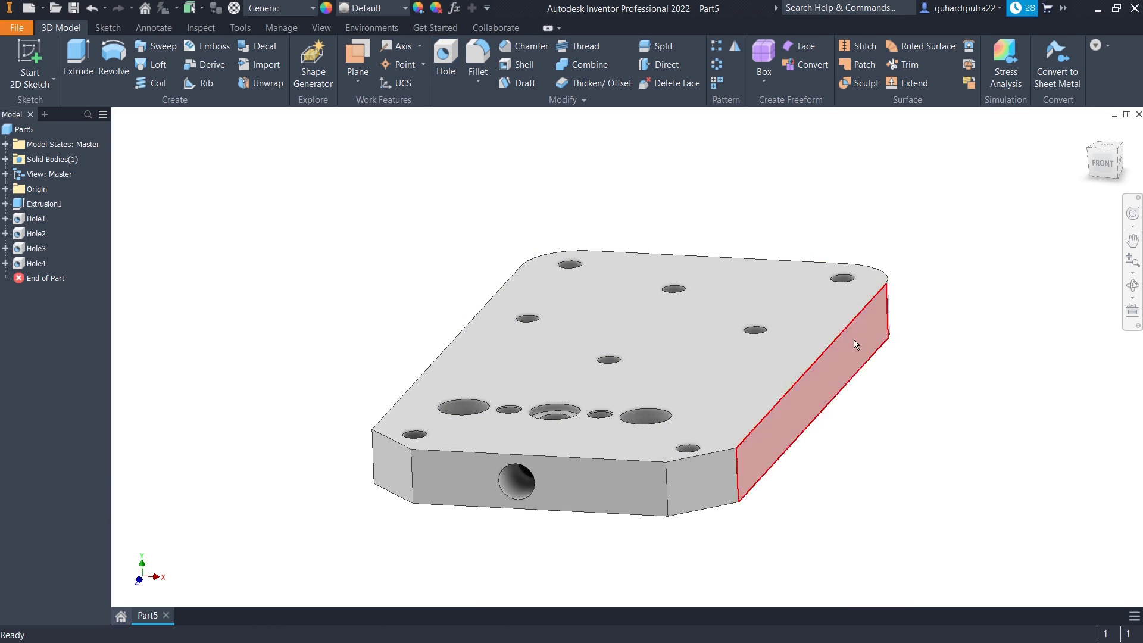
Return to an angled view and create Sketch6 on the plate's top face
{"action": "left_click", "coordinate": [1121, 145]}
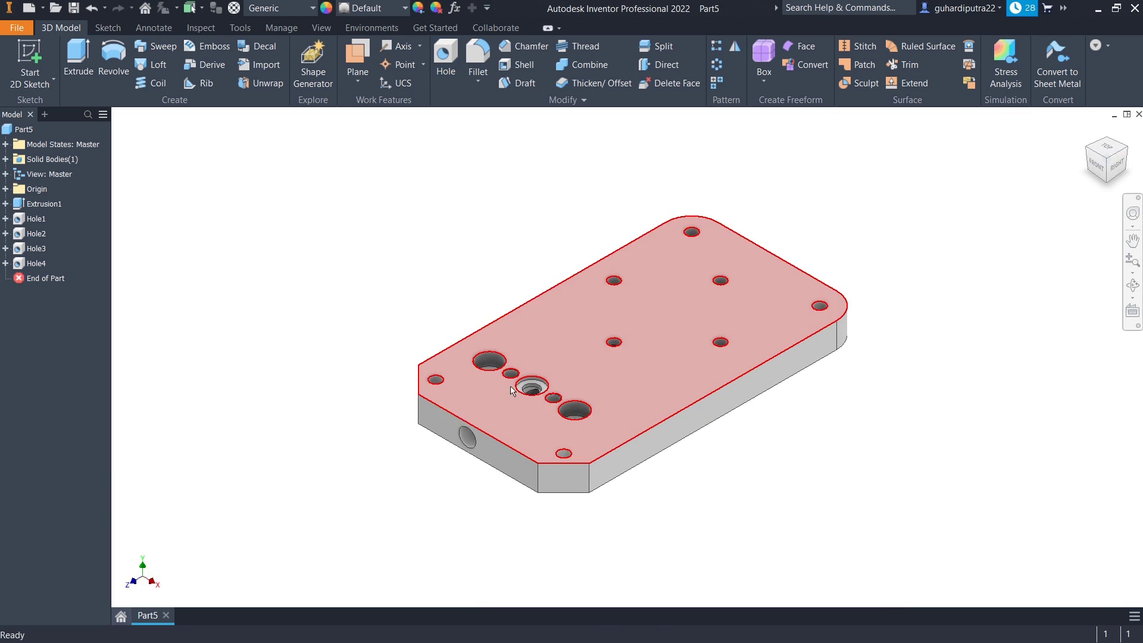
{"action": "scroll", "coordinate": [511, 389], "scroll_direction": "up", "scroll_amount": 5}
{"action": "scroll", "coordinate": [512, 404], "scroll_direction": "down", "scroll_amount": 6}
{"action": "scroll", "coordinate": [515, 419], "scroll_direction": "up", "scroll_amount": 2}
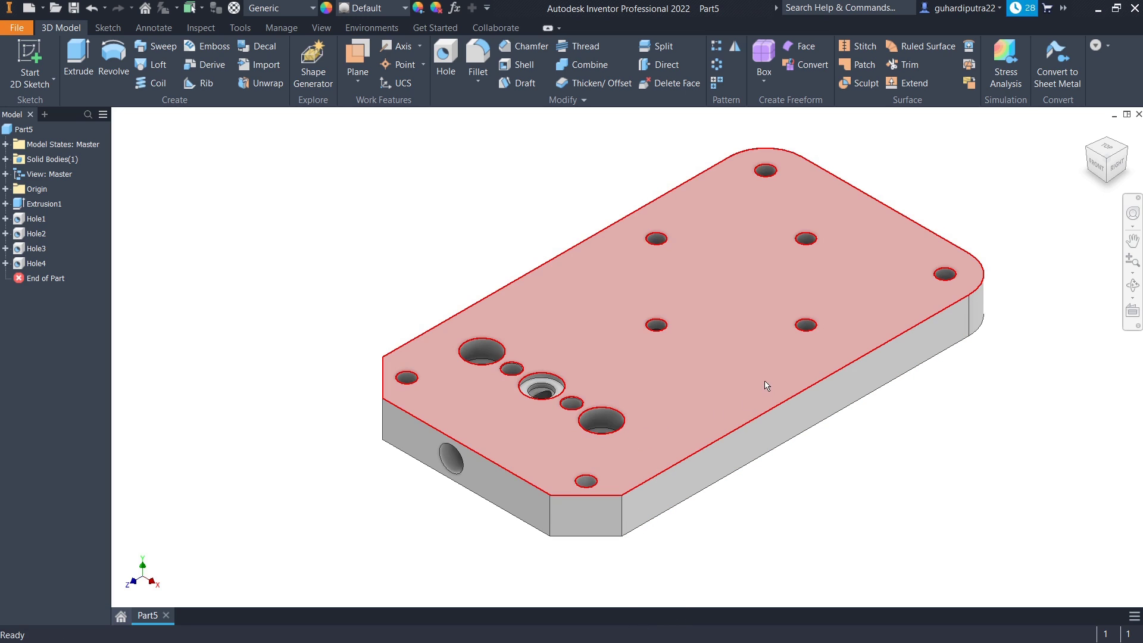
{"action": "left_click", "coordinate": [767, 386]}
{"action": "left_click", "coordinate": [856, 373]}
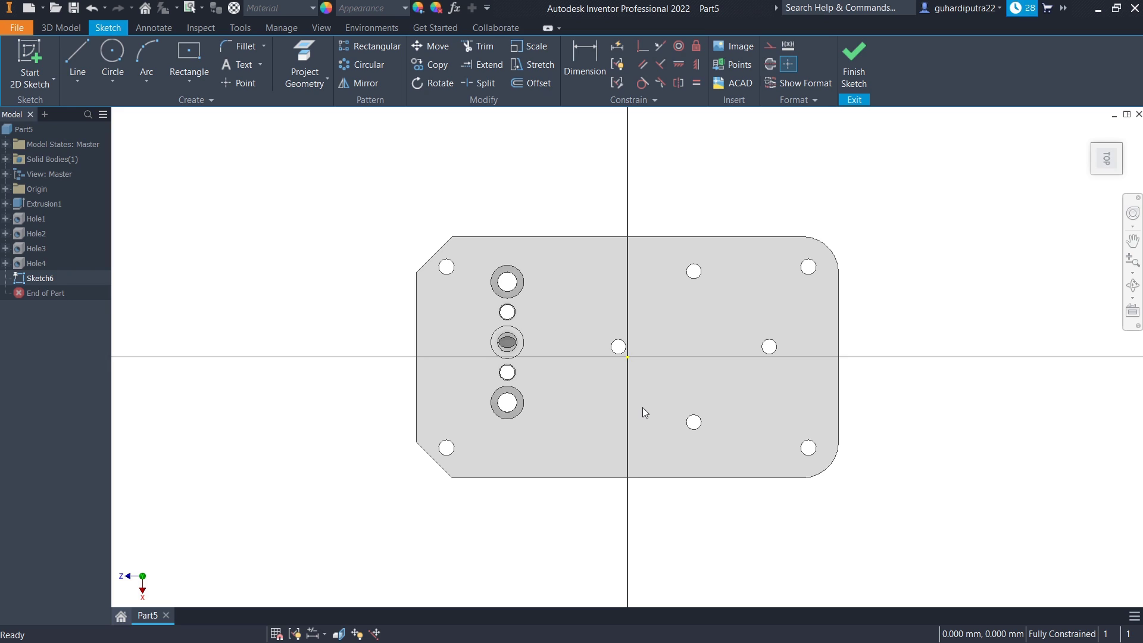
Place a point on the top face, dimensioned 35 mm below the top edge
{"action": "left_click", "coordinate": [244, 82]}
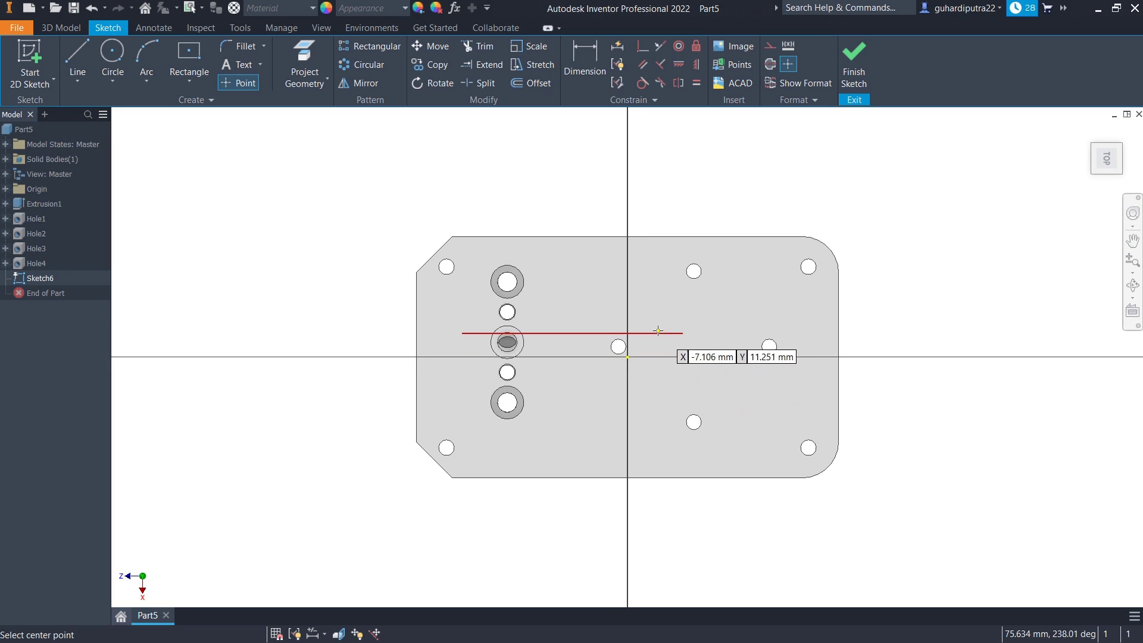
{"action": "scroll", "coordinate": [673, 322], "scroll_direction": "down", "scroll_amount": 3}
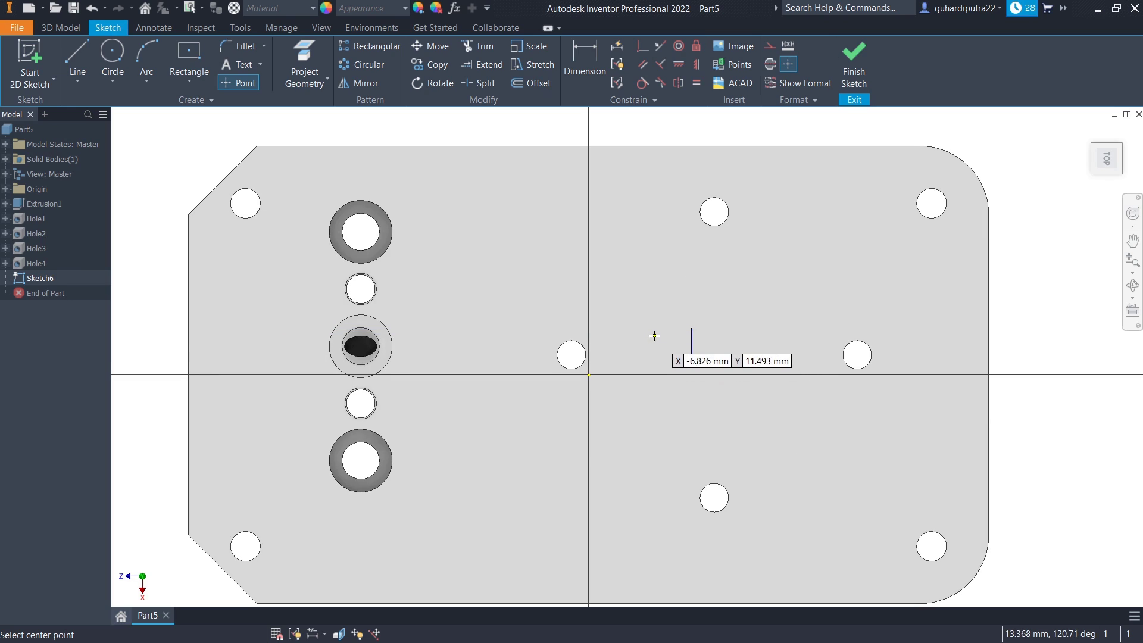
{"action": "left_click", "coordinate": [656, 335]}
{"action": "key", "text": "d"}
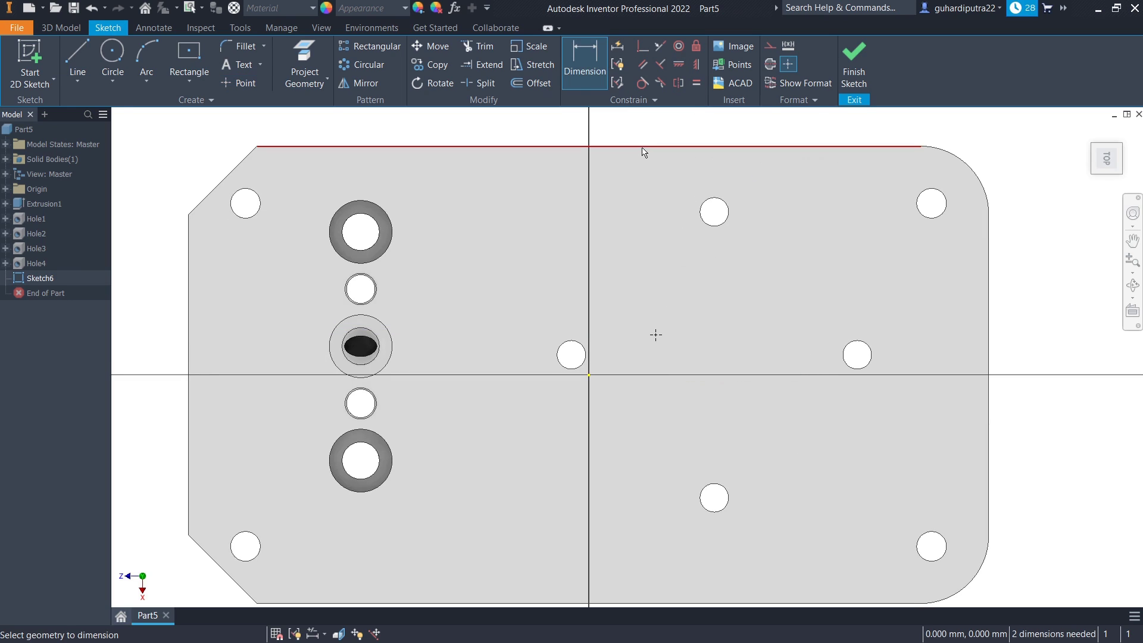
{"action": "left_click", "coordinate": [644, 147]}
{"action": "left_click", "coordinate": [655, 334]}
{"action": "left_click", "coordinate": [543, 274]}
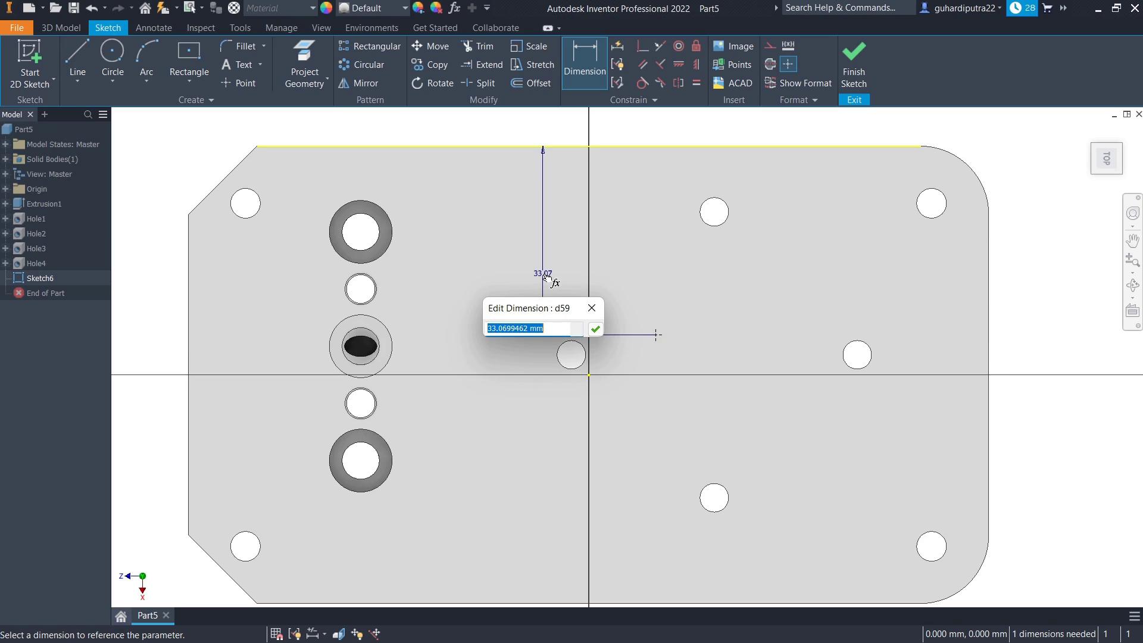
{"action": "type", "text": "35"}
{"action": "key", "text": "Return"}
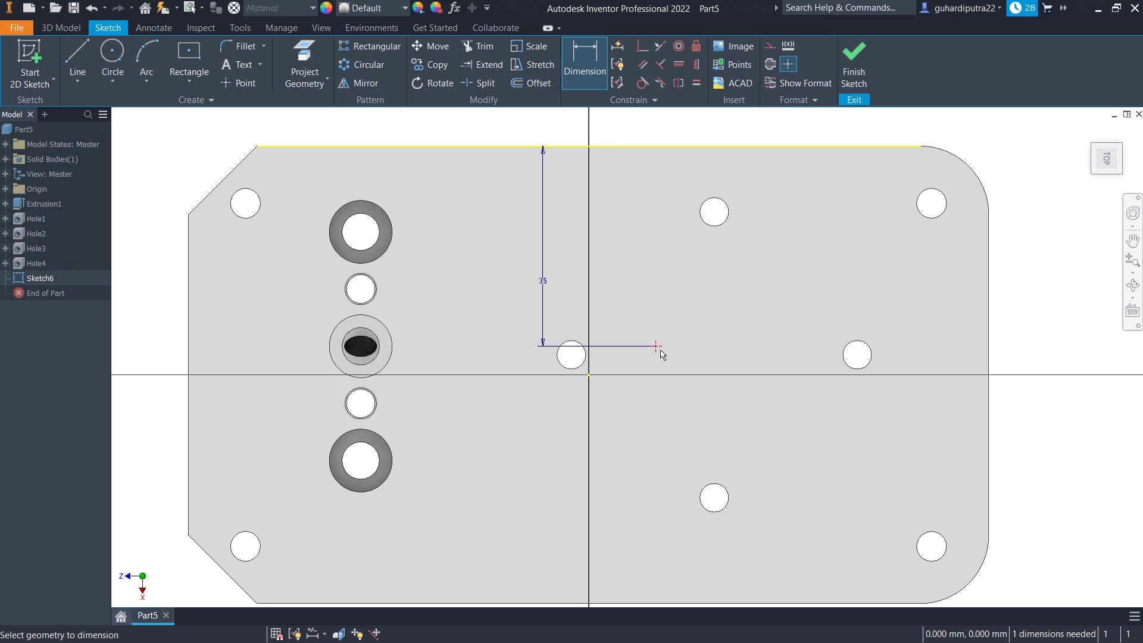
Dimension the point 84 mm from the left edge and finish Sketch6
{"action": "left_click", "coordinate": [192, 310]}
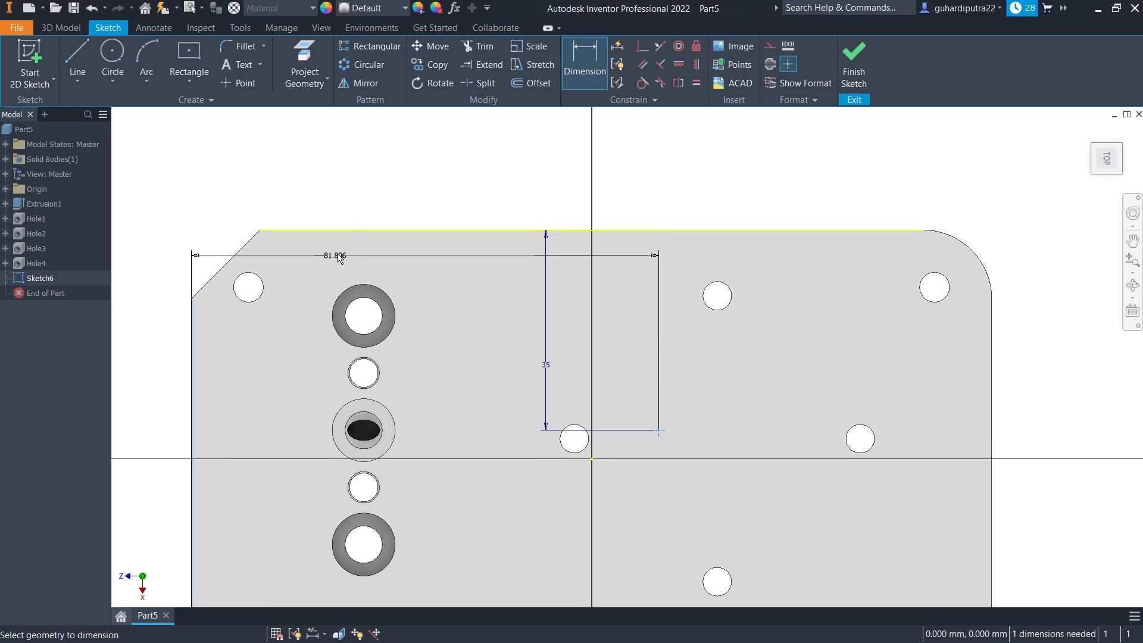
{"action": "left_click", "coordinate": [386, 198]}
{"action": "type", "text": "84"}
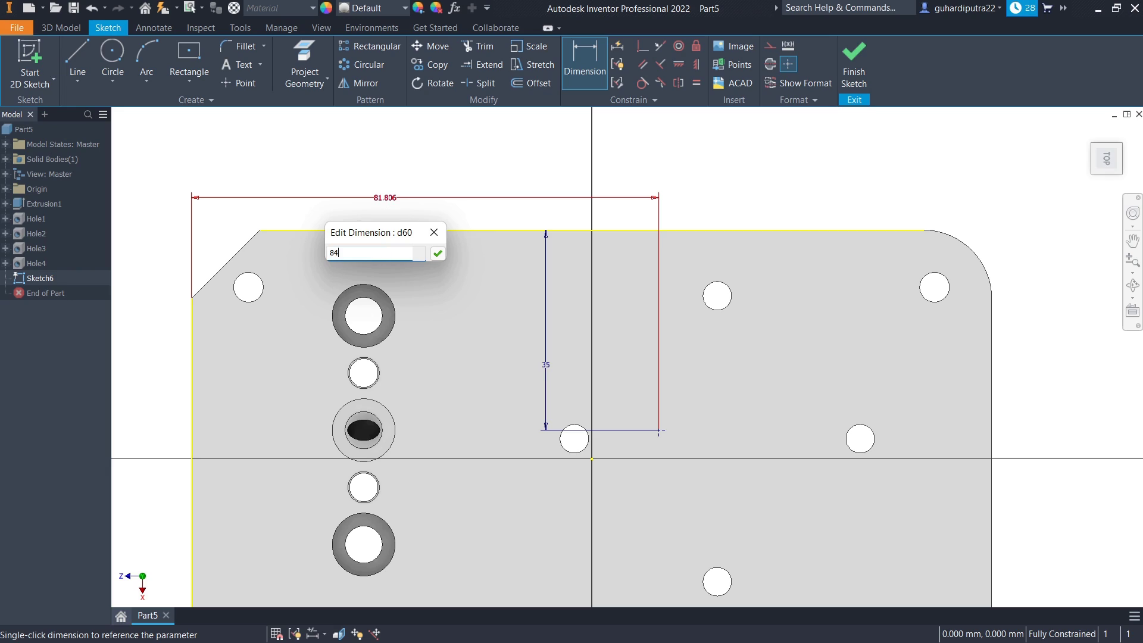
{"action": "key", "text": "Return"}
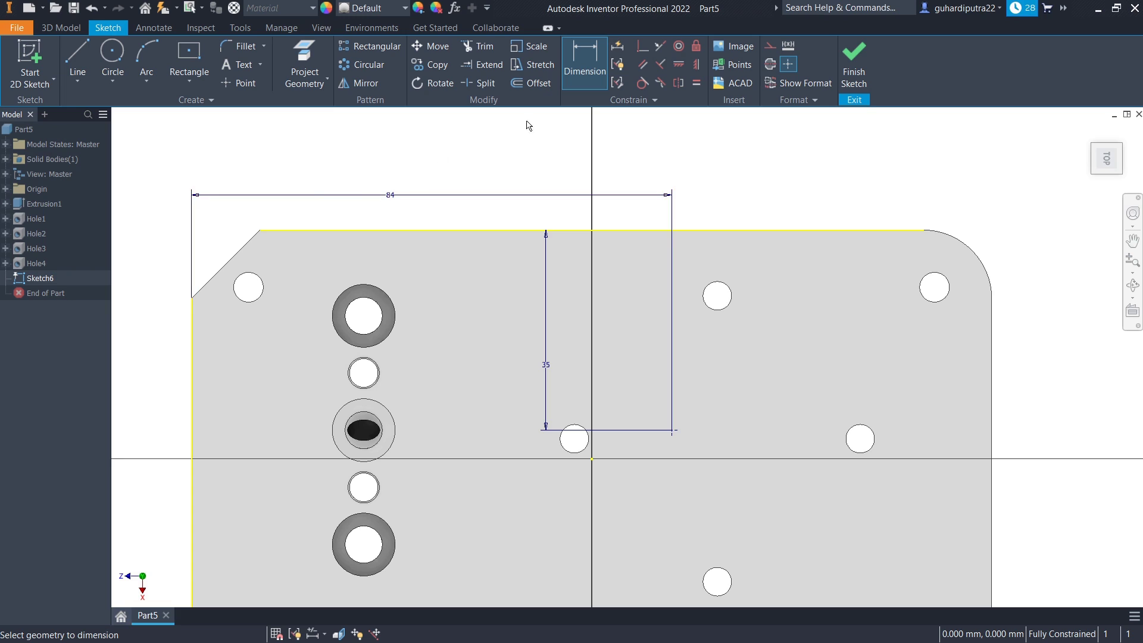
{"action": "left_click", "coordinate": [853, 66]}
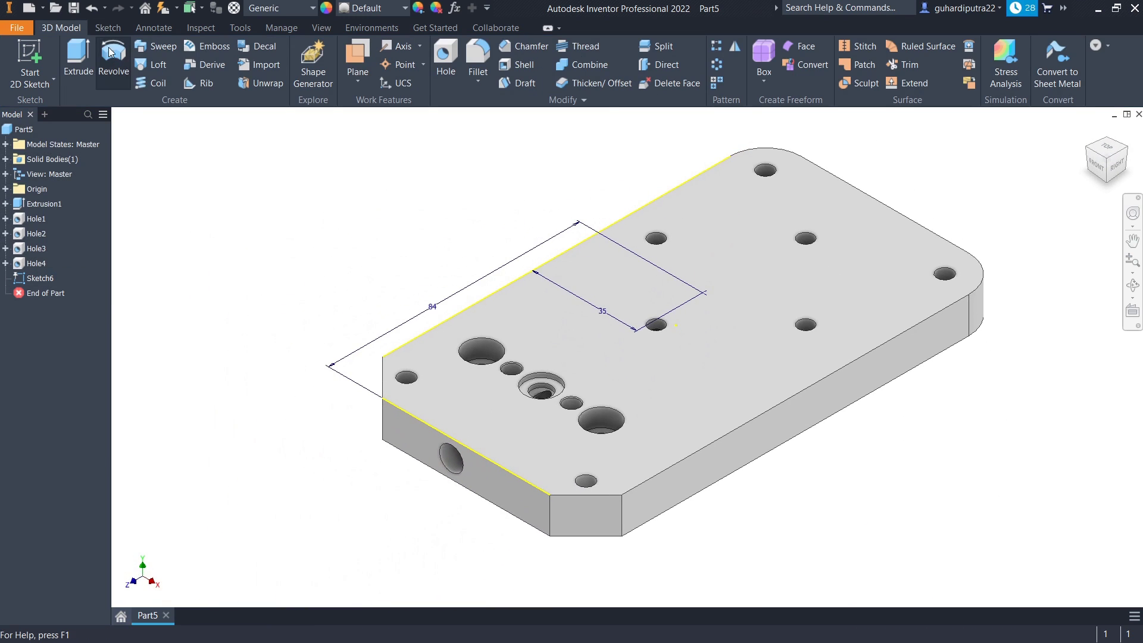
Set the hole to a 7 mm counterbore 1.5 mm deep and a 6.5 mm drill 2 mm deep
{"action": "left_click", "coordinate": [438, 59]}
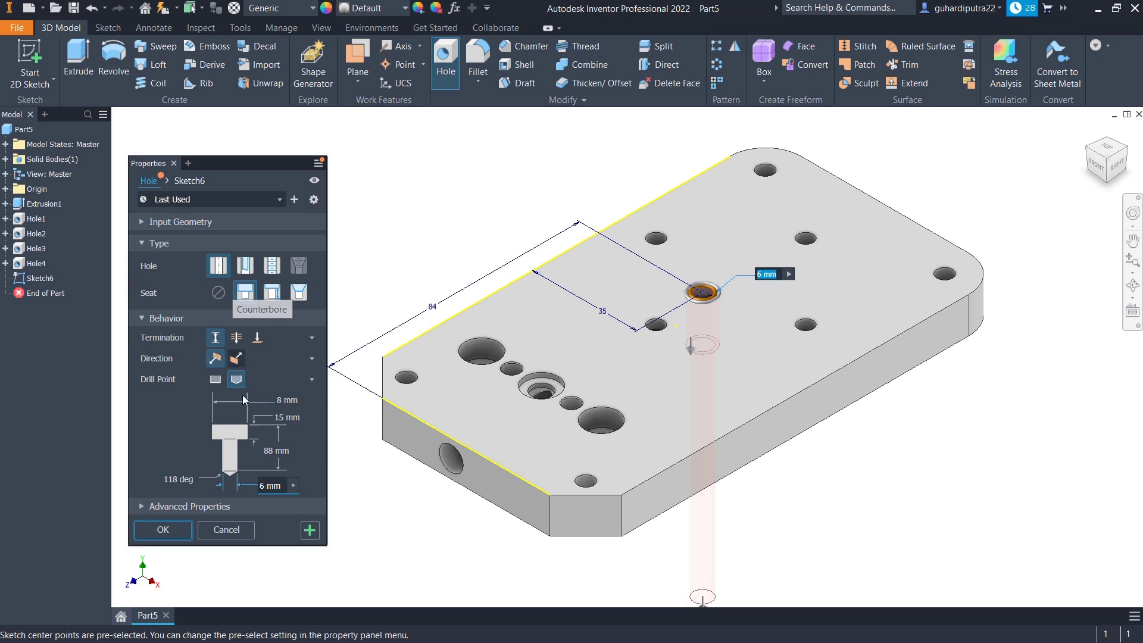
{"action": "left_click", "coordinate": [285, 399]}
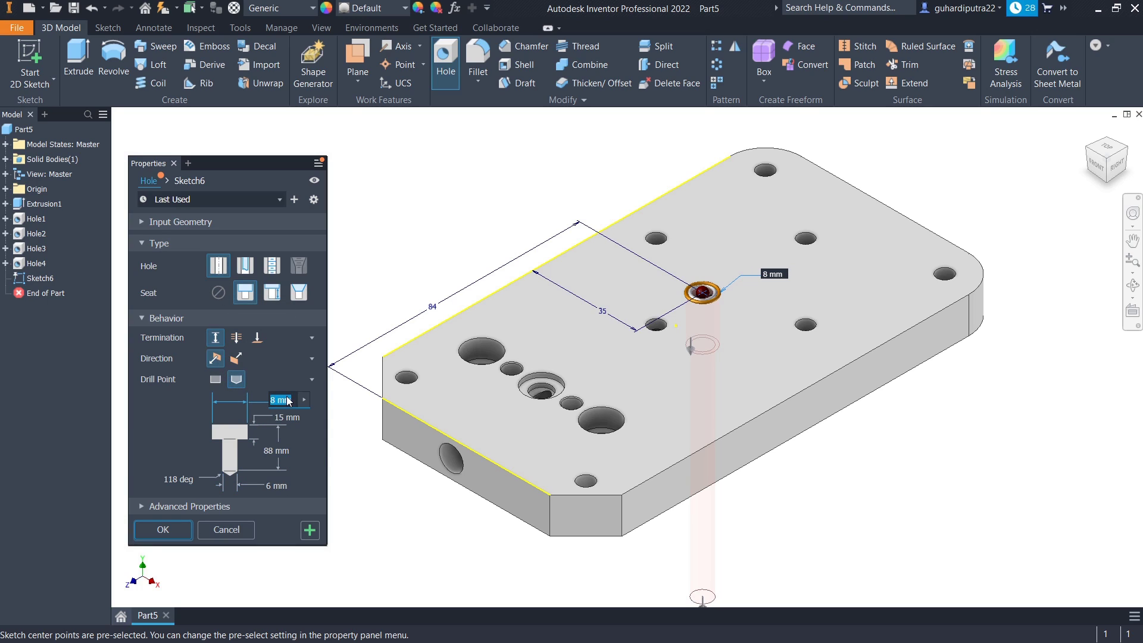
{"action": "type", "text": "7"}
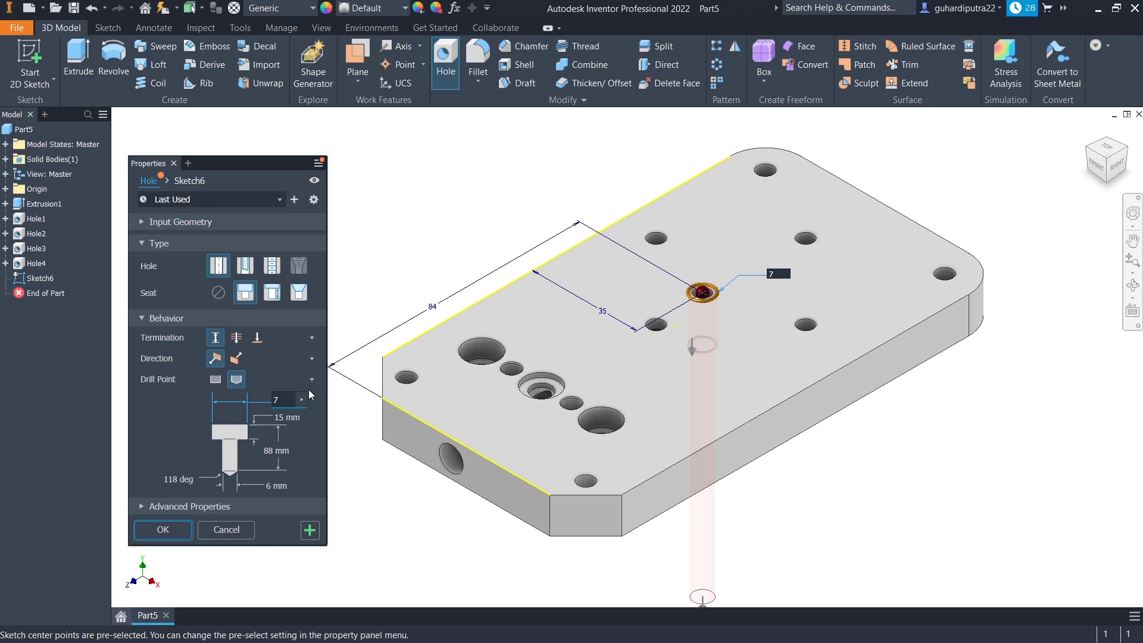
{"action": "left_click", "coordinate": [277, 487]}
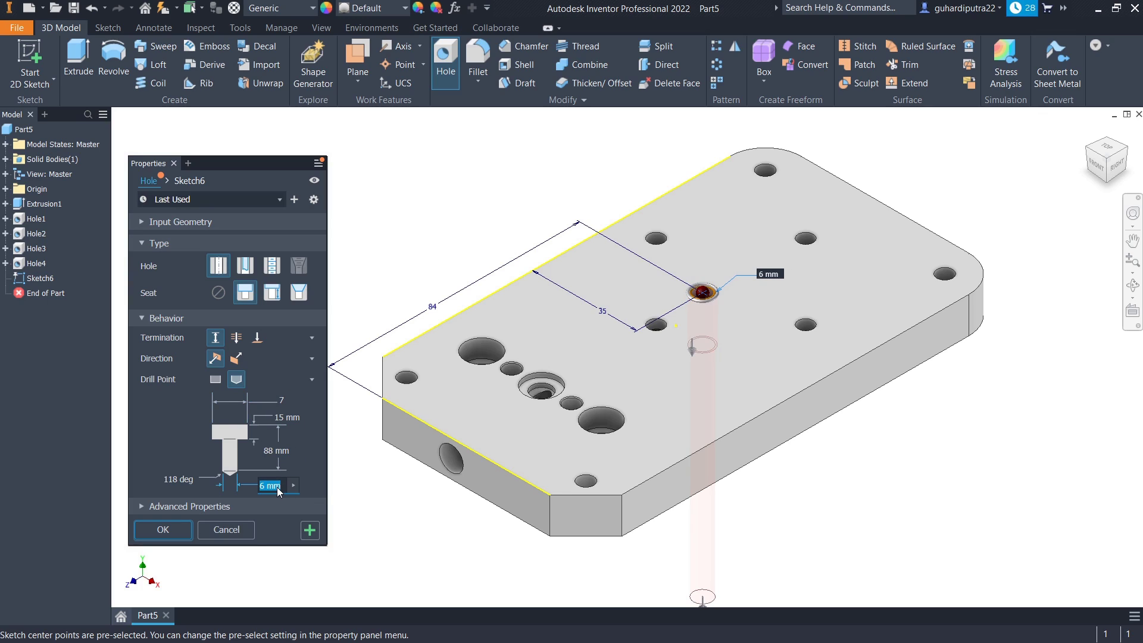
{"action": "type", "text": "6.5"}
{"action": "left_click", "coordinate": [279, 450]}
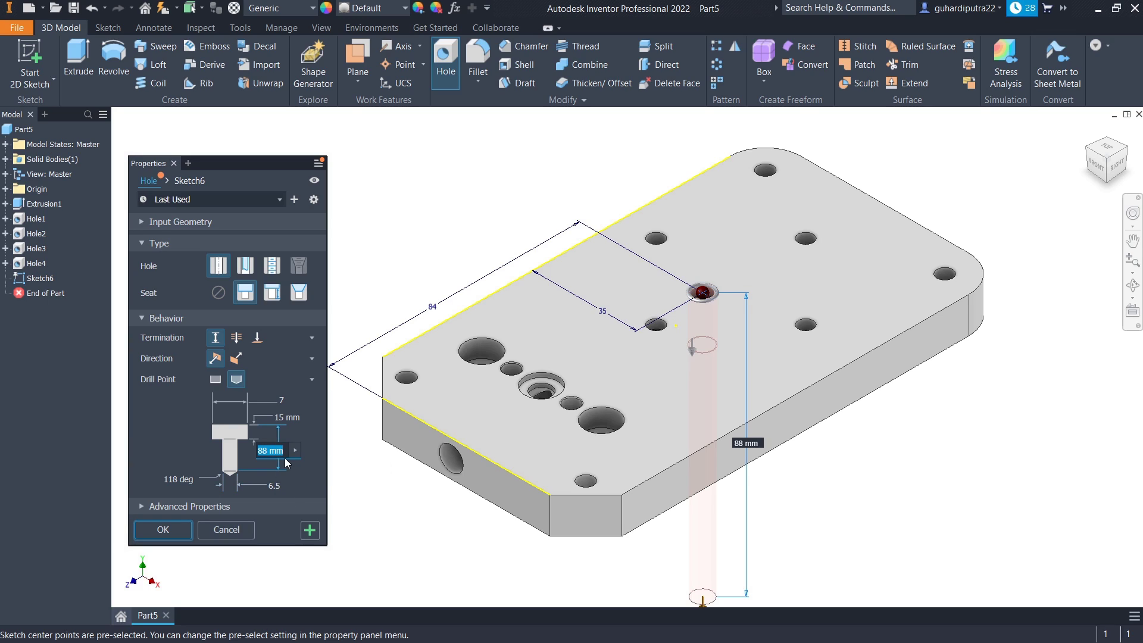
{"action": "type", "text": "2"}
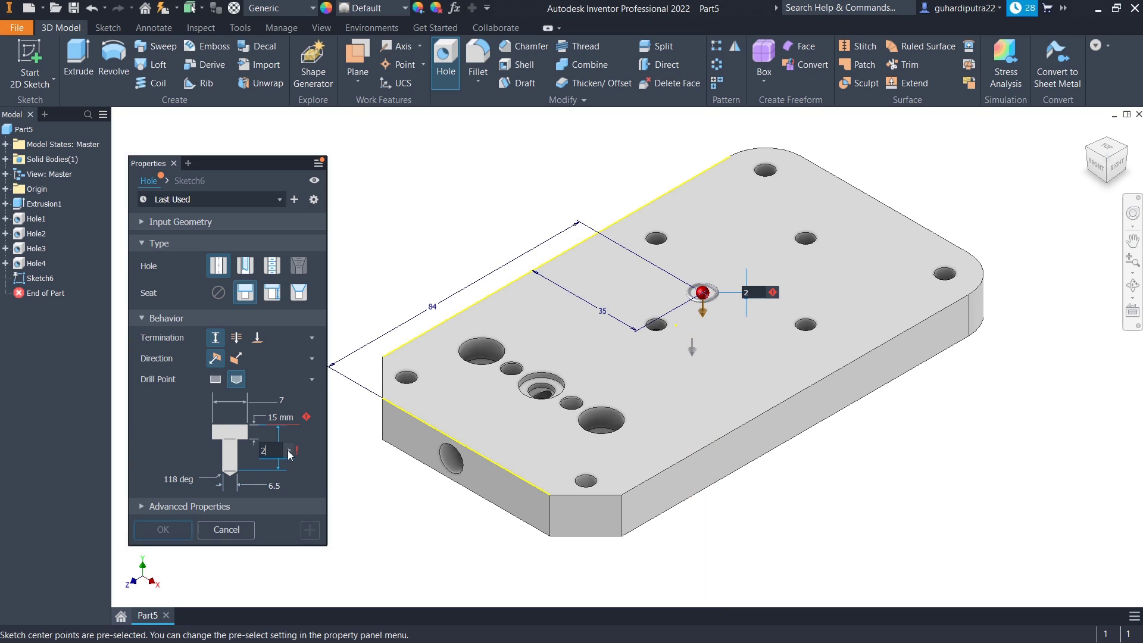
{"action": "left_click", "coordinate": [280, 417]}
{"action": "type", "text": "1.5"}
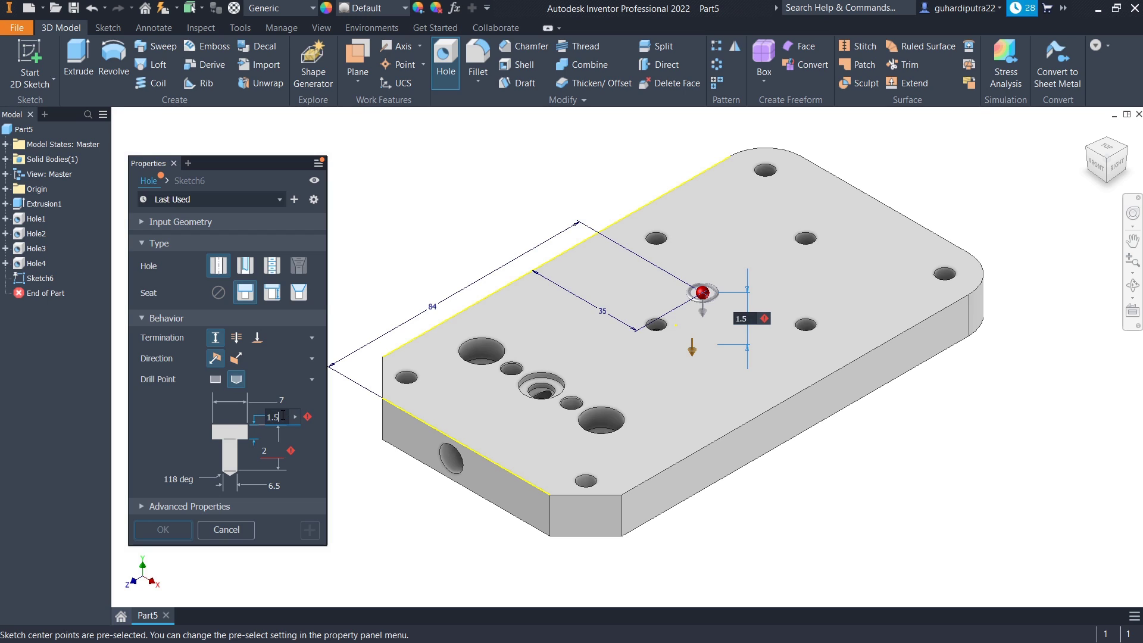
{"action": "scroll", "coordinate": [690, 316], "scroll_direction": "down", "scroll_amount": 5}
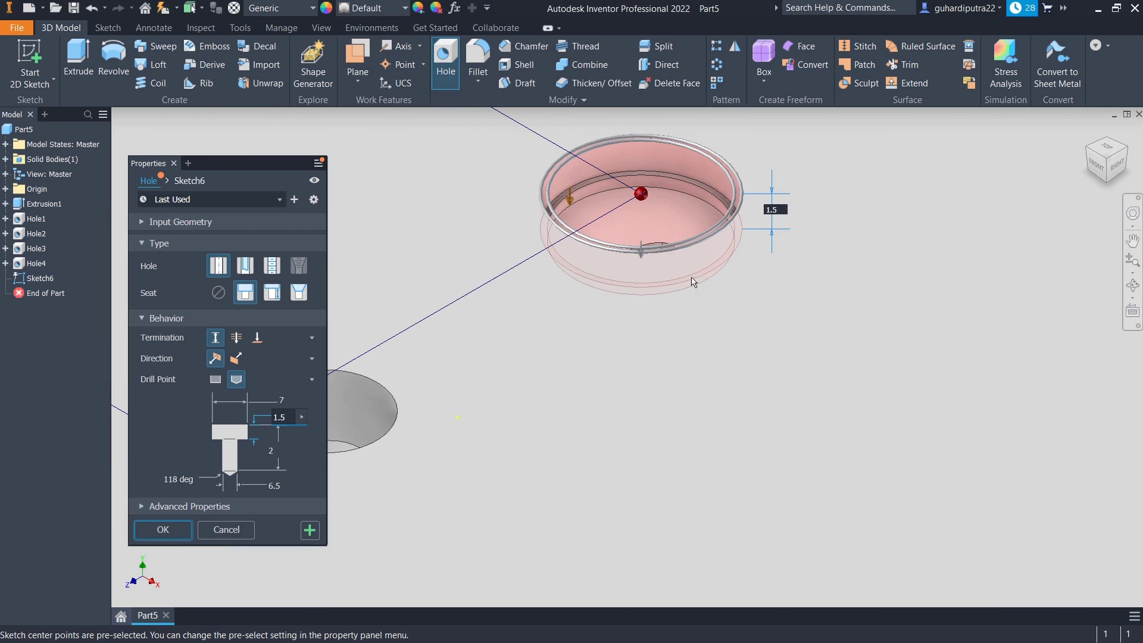
{"action": "scroll", "coordinate": [686, 335], "scroll_direction": "up", "scroll_amount": 2}
{"action": "mouse_move", "coordinate": [686, 335]}
{"action": "middle_mouse_down", "text": "shift"}
{"action": "mouse_move", "coordinate": [673, 367]}
{"action": "mouse_move", "coordinate": [665, 357]}
{"action": "middle_mouse_up", "text": "shift"}
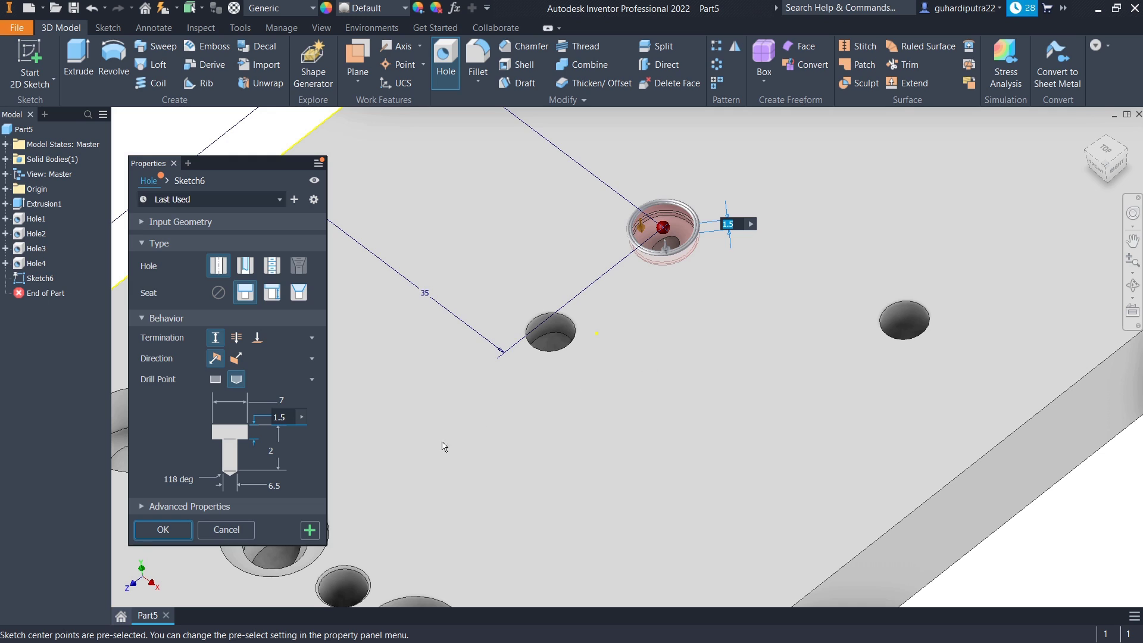
{"action": "scroll", "coordinate": [595, 434], "scroll_direction": "down", "scroll_amount": 3}
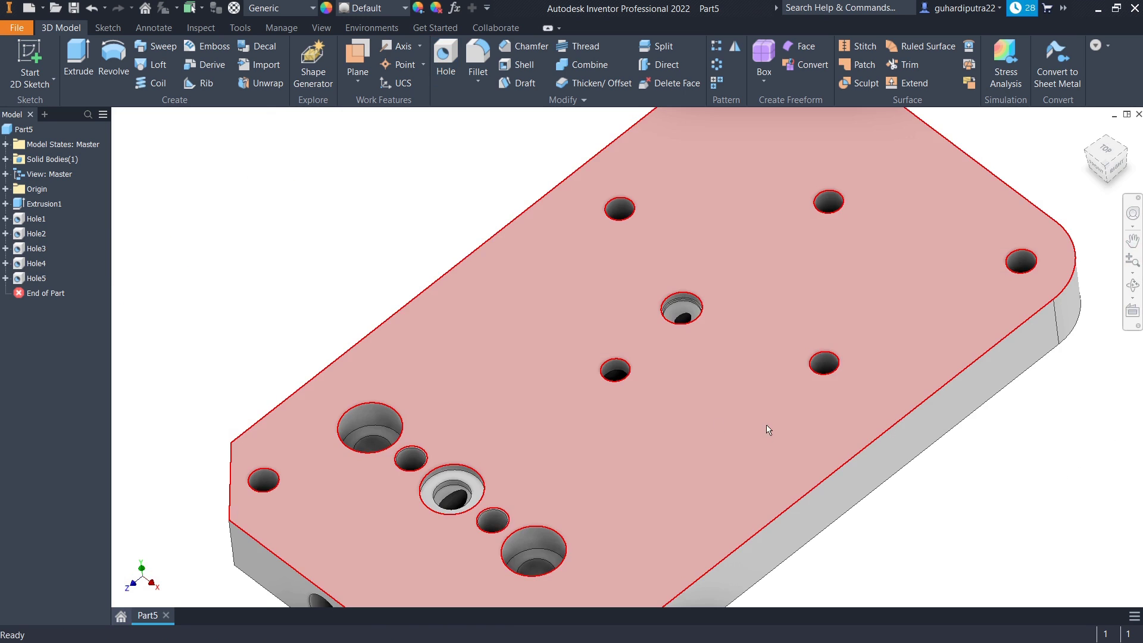
{"action": "middle_click_drag", "start_coordinate": [766, 428], "coordinate": [668, 500], "text": "shift"}
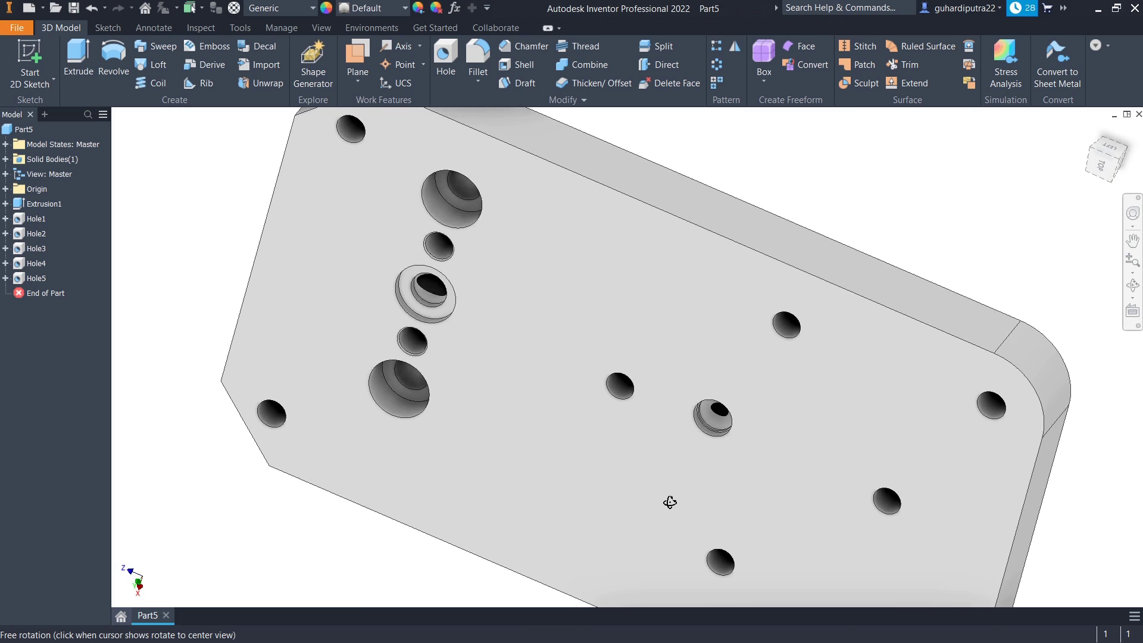
{"action": "scroll", "coordinate": [708, 409], "scroll_direction": "up", "scroll_amount": 5}
{"action": "scroll", "coordinate": [626, 456], "scroll_direction": "down", "scroll_amount": 5}
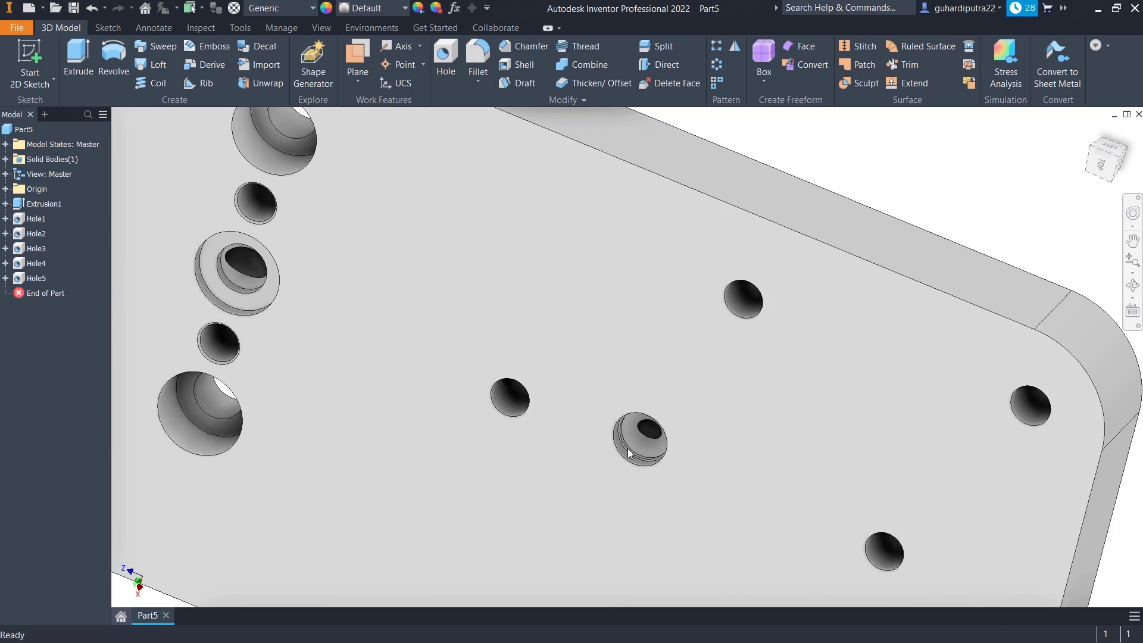
{"action": "mouse_move", "coordinate": [627, 448]}
{"action": "middle_mouse_down", "text": "shift"}
{"action": "mouse_move", "coordinate": [854, 239]}
{"action": "mouse_move", "coordinate": [823, 283]}
{"action": "middle_mouse_up", "text": "shift"}
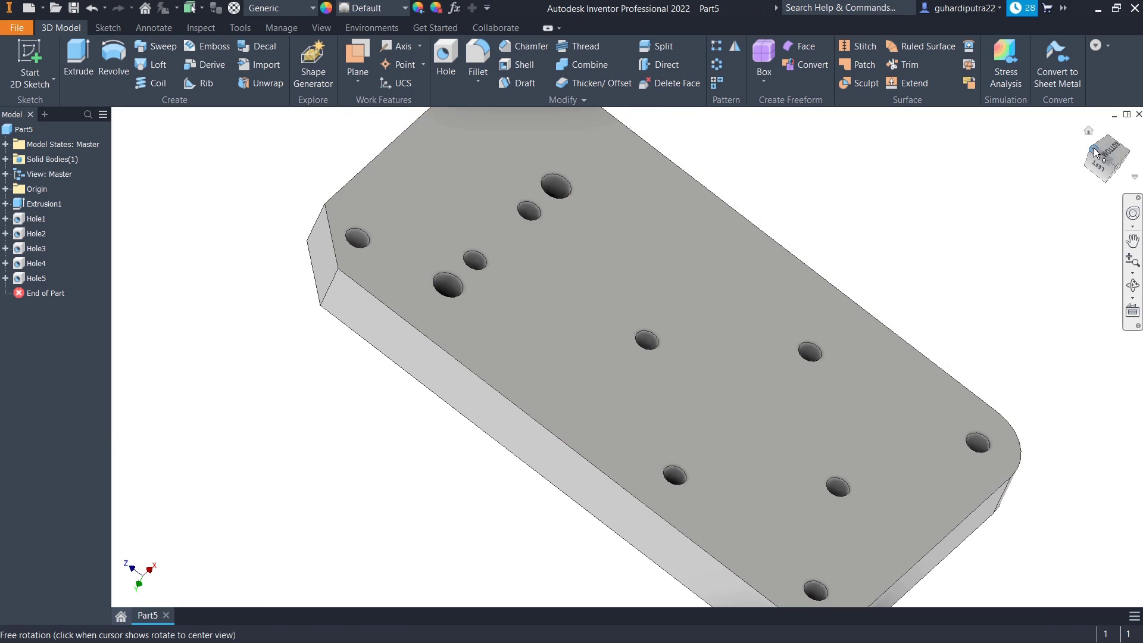
{"action": "left_click", "coordinate": [1104, 148]}
{"action": "left_click", "coordinate": [1090, 131]}
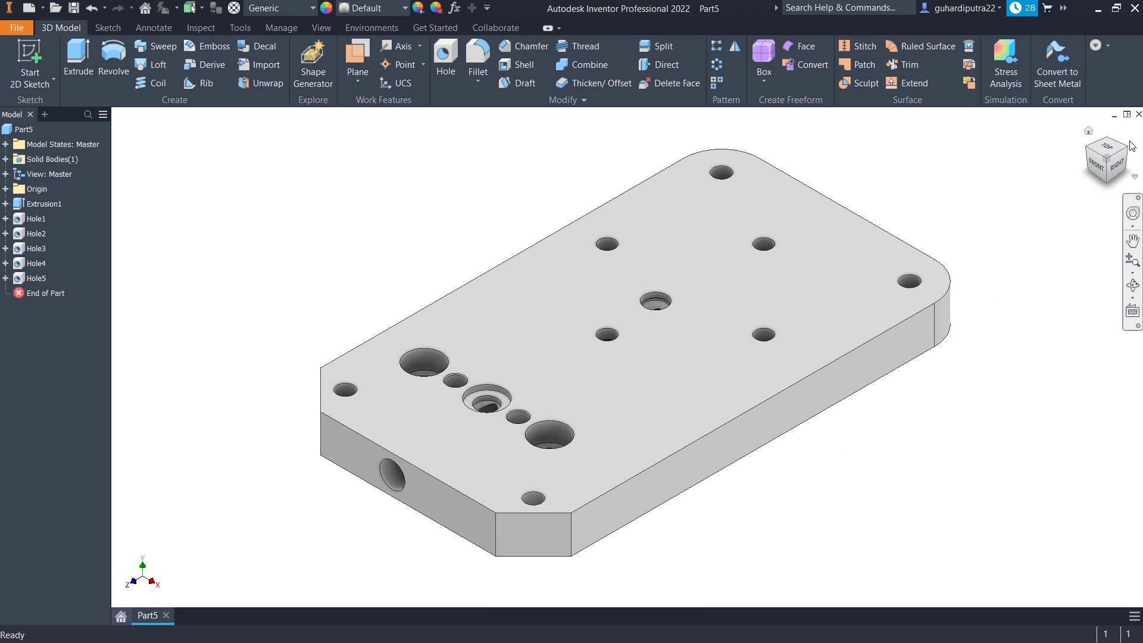
{"action": "mouse_move", "coordinate": [1131, 146]}
{"action": "middle_mouse_down", "text": "shift"}
{"action": "mouse_move", "coordinate": [1107, 178]}
{"action": "mouse_move", "coordinate": [1054, 204]}
{"action": "mouse_move", "coordinate": [778, 288]}
{"action": "mouse_move", "coordinate": [761, 342]}
{"action": "mouse_move", "coordinate": [747, 329]}
{"action": "mouse_move", "coordinate": [972, 226]}
{"action": "mouse_move", "coordinate": [940, 296]}
{"action": "mouse_move", "coordinate": [953, 340]}
{"action": "mouse_move", "coordinate": [951, 327]}
{"action": "middle_mouse_up", "text": "shift"}
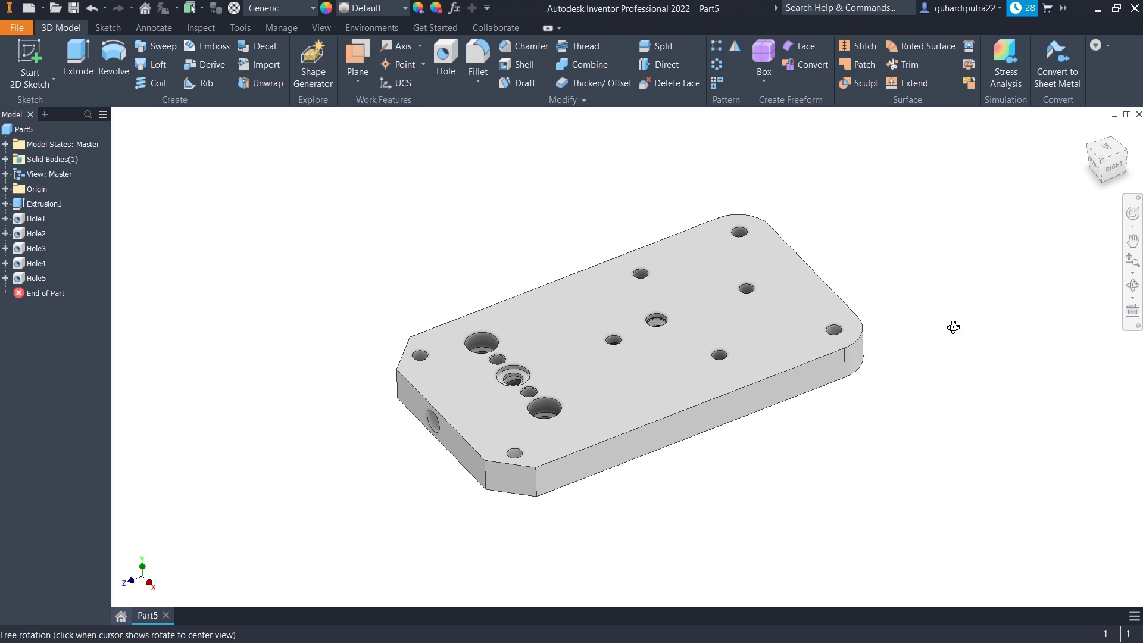
{"action": "left_click", "coordinate": [1093, 166]}
{"action": "left_click", "coordinate": [1091, 150]}
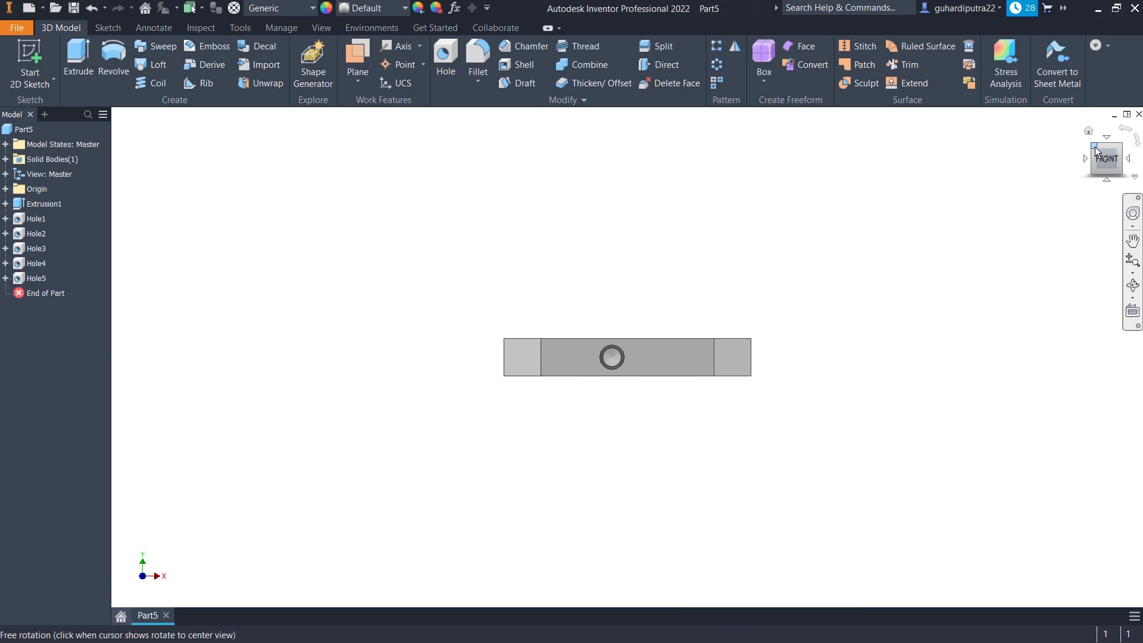
{"action": "mouse_move", "coordinate": [1038, 317]}
{"action": "middle_mouse_down", "text": "shift"}
{"action": "mouse_move", "coordinate": [974, 324]}
{"action": "mouse_move", "coordinate": [923, 298]}
{"action": "mouse_move", "coordinate": [890, 304]}
{"action": "mouse_move", "coordinate": [937, 306]}
{"action": "mouse_move", "coordinate": [940, 323]}
{"action": "middle_mouse_up", "text": "shift"}
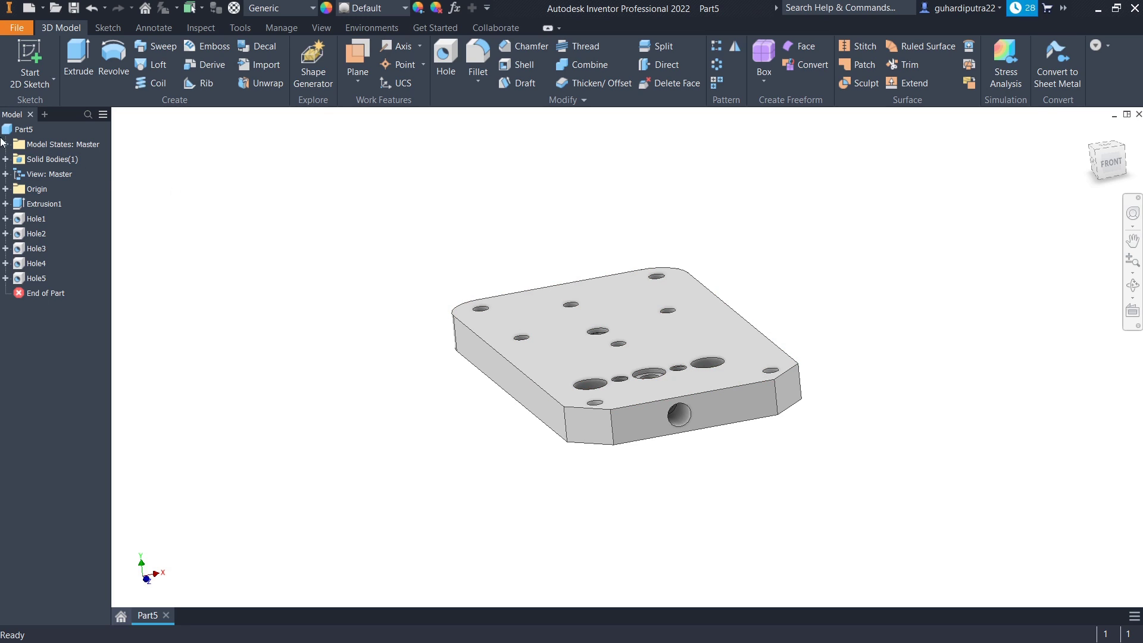
Apply the Light Red appearance to the whole plate
{"action": "left_click", "coordinate": [398, 12]}
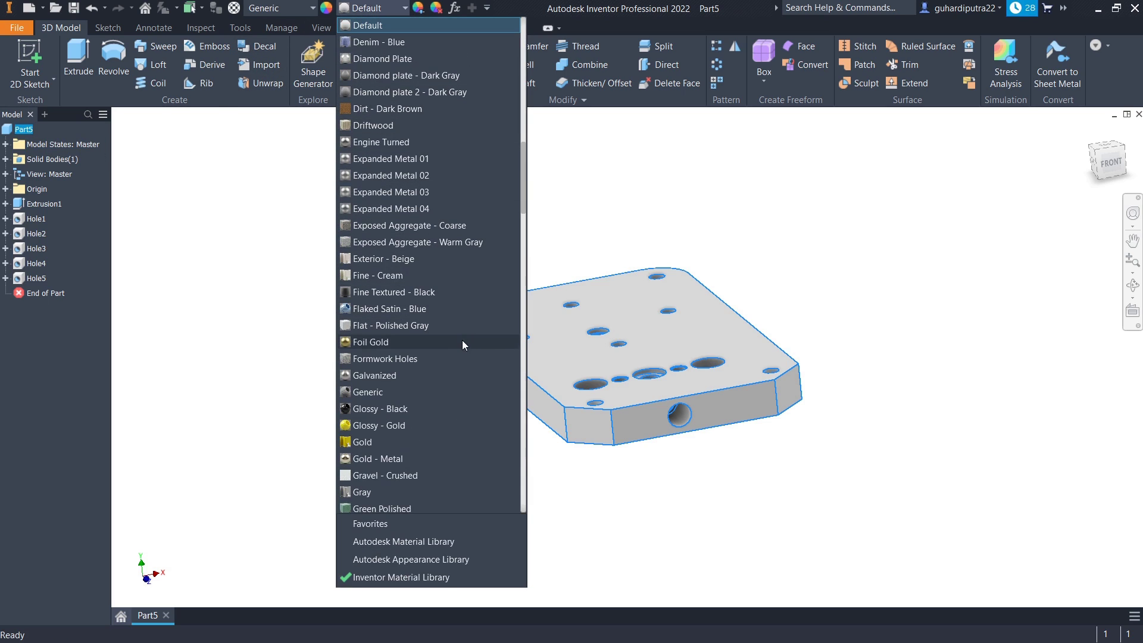
{"action": "scroll", "coordinate": [462, 345], "scroll_direction": "down", "scroll_amount": 3}
{"action": "scroll", "coordinate": [458, 347], "scroll_direction": "down", "scroll_amount": 5}
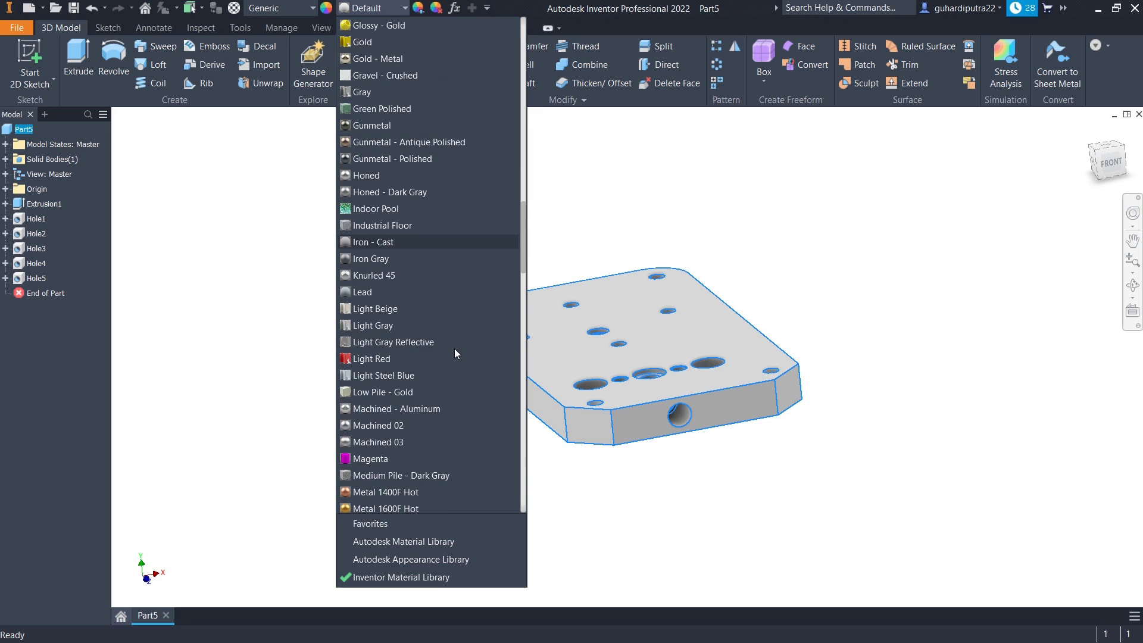
{"action": "left_click", "coordinate": [376, 360]}
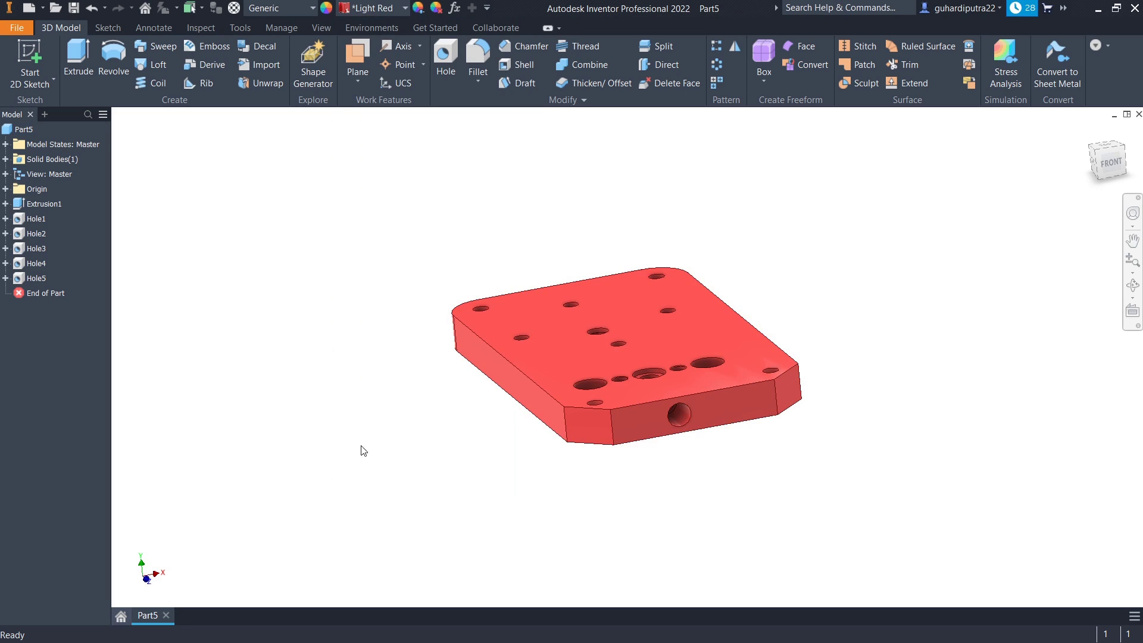
{"action": "mouse_move", "coordinate": [391, 464]}
{"action": "middle_mouse_down", "text": "shift"}
{"action": "mouse_move", "coordinate": [416, 409]}
{"action": "mouse_move", "coordinate": [444, 467]}
{"action": "middle_mouse_up", "text": "shift"}
Select the plate's top face and give it a dark gray appearance
{"action": "left_click", "coordinate": [554, 373]}
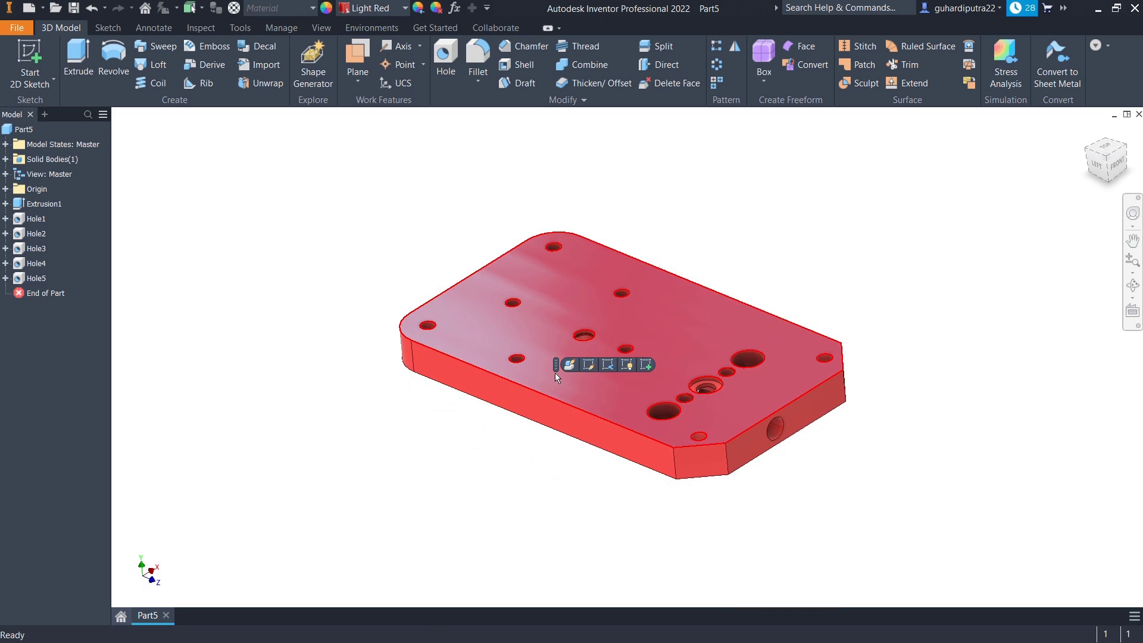
{"action": "left_click", "coordinate": [364, 12]}
{"action": "scroll", "coordinate": [387, 339], "scroll_direction": "up", "scroll_amount": 4}
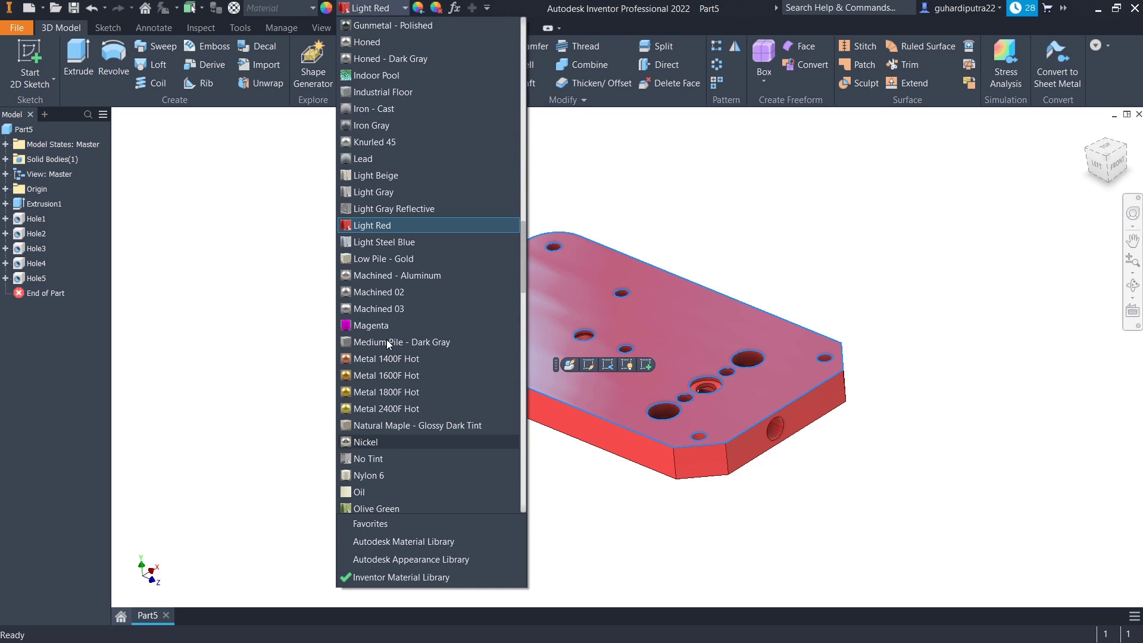
{"action": "scroll", "coordinate": [387, 339], "scroll_direction": "up", "scroll_amount": 2}
{"action": "scroll", "coordinate": [384, 333], "scroll_direction": "up", "scroll_amount": 2}
{"action": "left_click", "coordinate": [375, 77]}
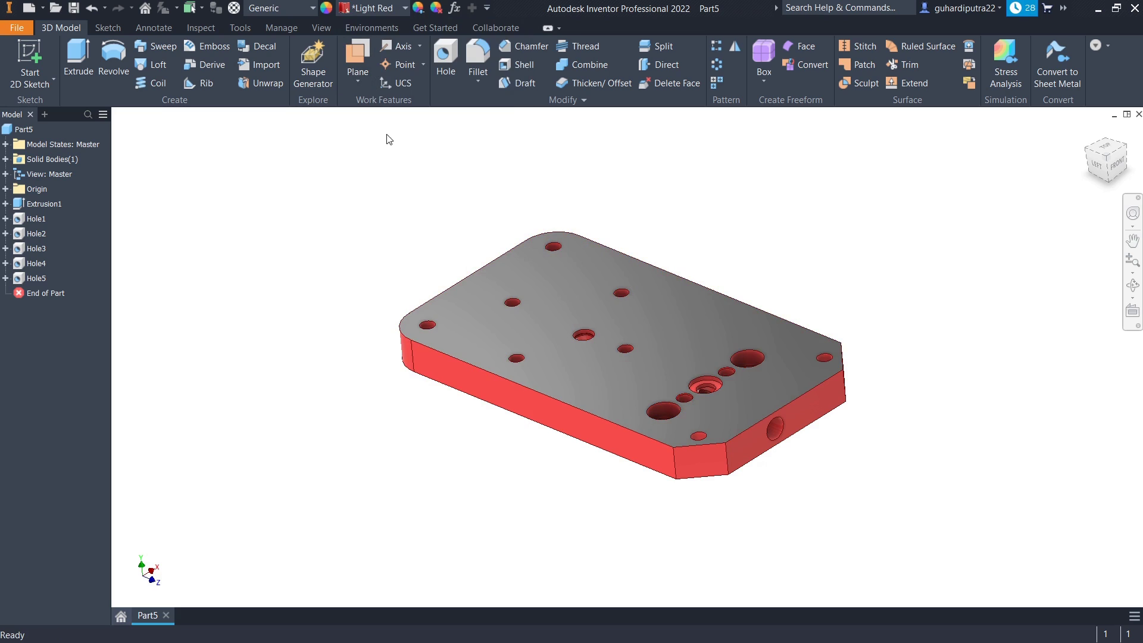
{"action": "mouse_move", "coordinate": [417, 443]}
{"action": "middle_mouse_down", "text": "shift"}
{"action": "mouse_move", "coordinate": [403, 336]}
{"action": "mouse_move", "coordinate": [324, 232]}
{"action": "mouse_move", "coordinate": [298, 230]}
{"action": "mouse_move", "coordinate": [247, 286]}
{"action": "middle_mouse_up", "text": "shift"}
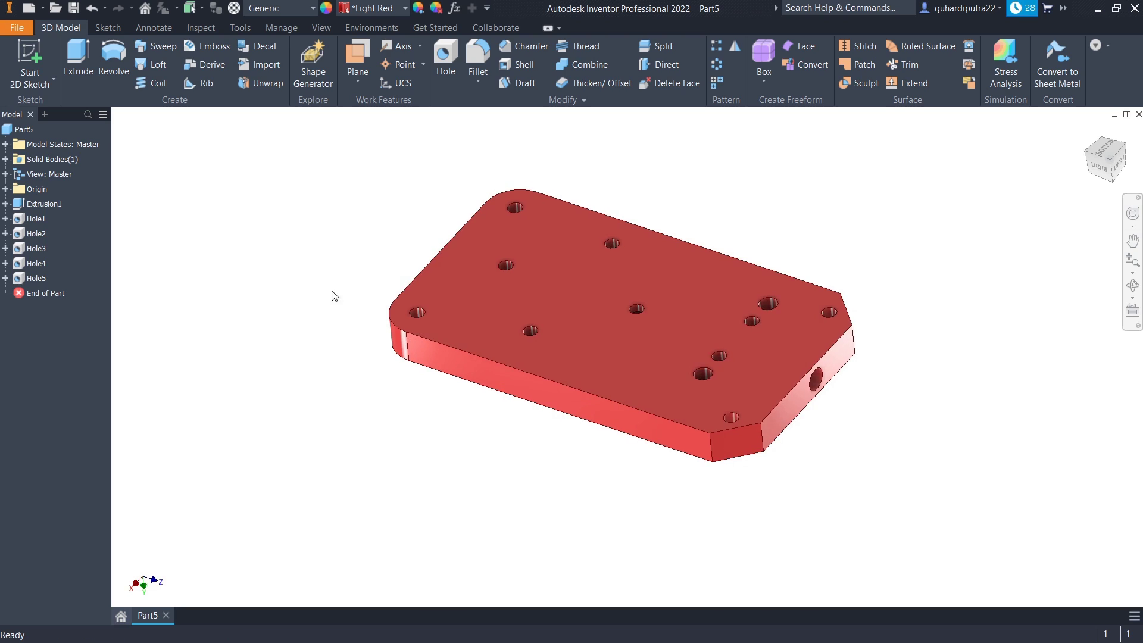
Change the top face to Glossy - Black and return to the home view
{"action": "left_click", "coordinate": [376, 9]}
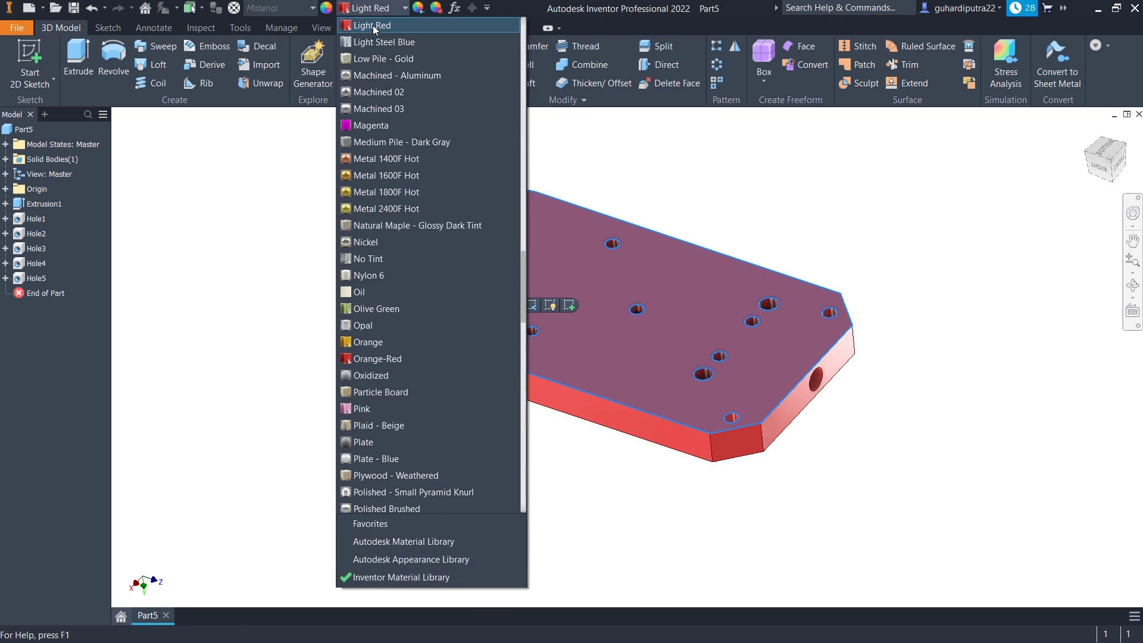
{"action": "scroll", "coordinate": [372, 265], "scroll_direction": "up", "scroll_amount": 6}
{"action": "scroll", "coordinate": [388, 301], "scroll_direction": "up", "scroll_amount": 2}
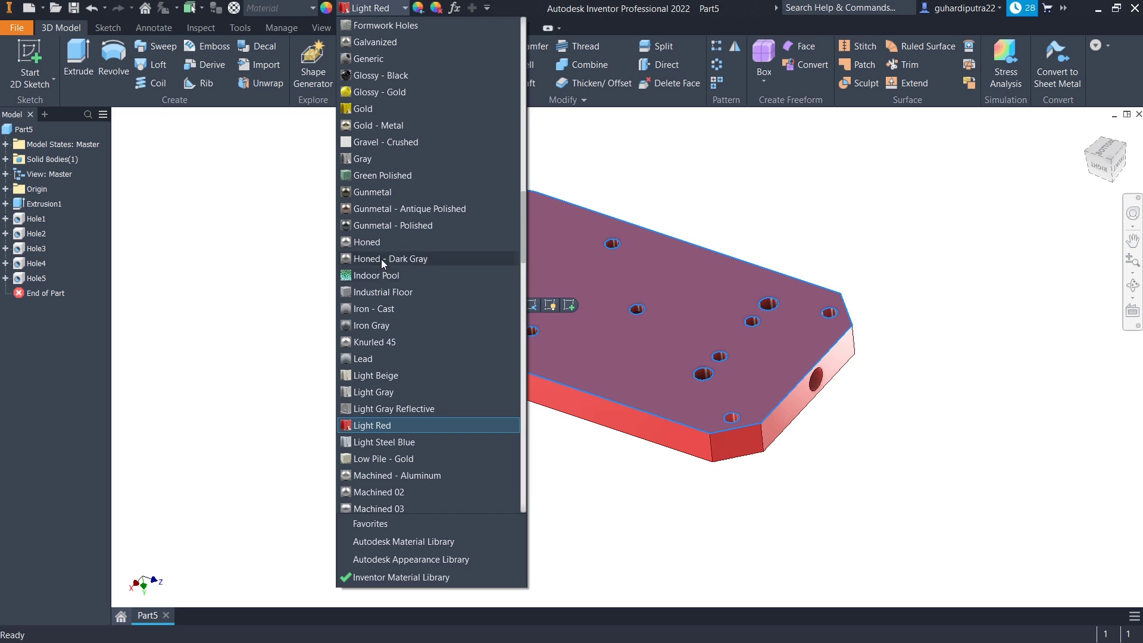
{"action": "left_click", "coordinate": [367, 75]}
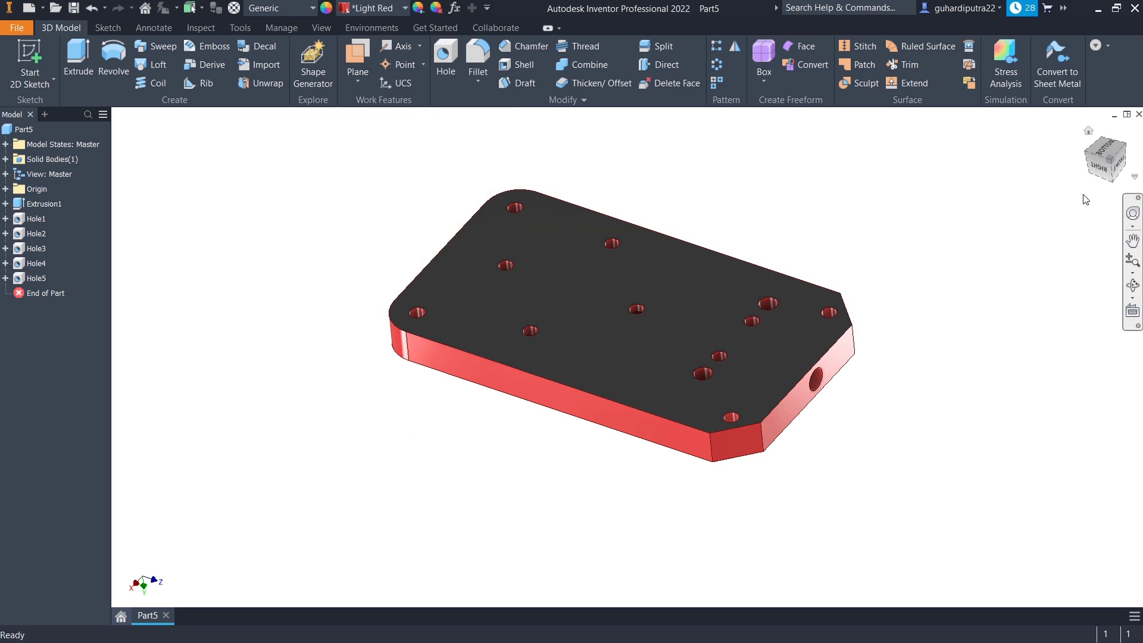
{"action": "left_click_drag", "start_coordinate": [1106, 159], "coordinate": [1101, 156]}
{"action": "left_click", "coordinate": [1102, 156]}
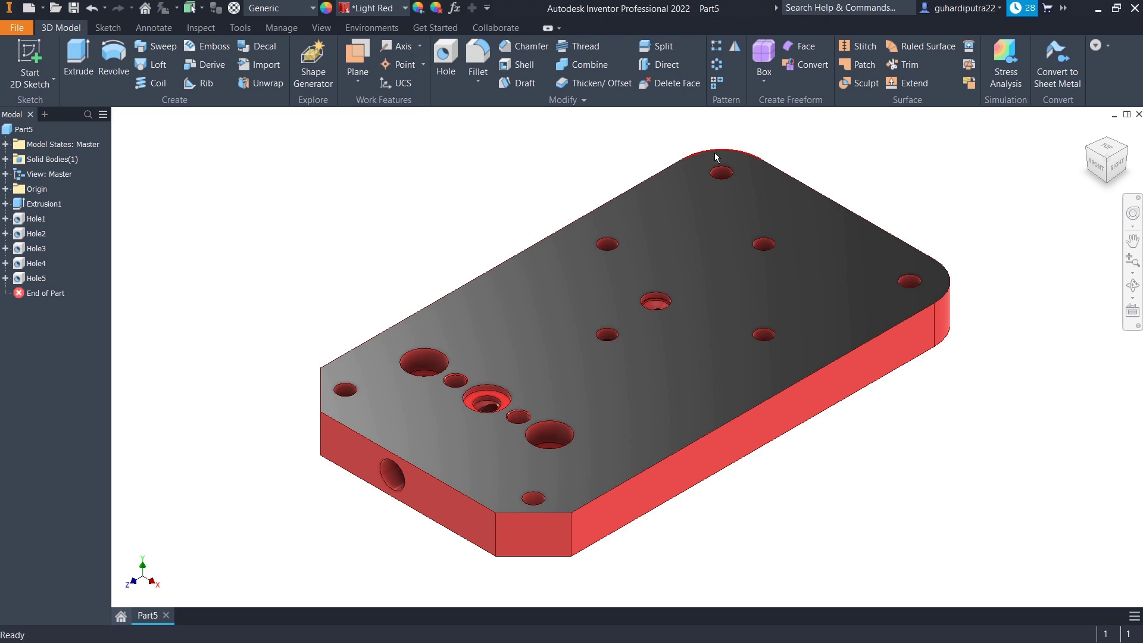
Turn on Clean Screen, orbit around the plate, then return to the Home view
{"action": "left_click", "coordinate": [321, 28]}
{"action": "left_click", "coordinate": [637, 58]}
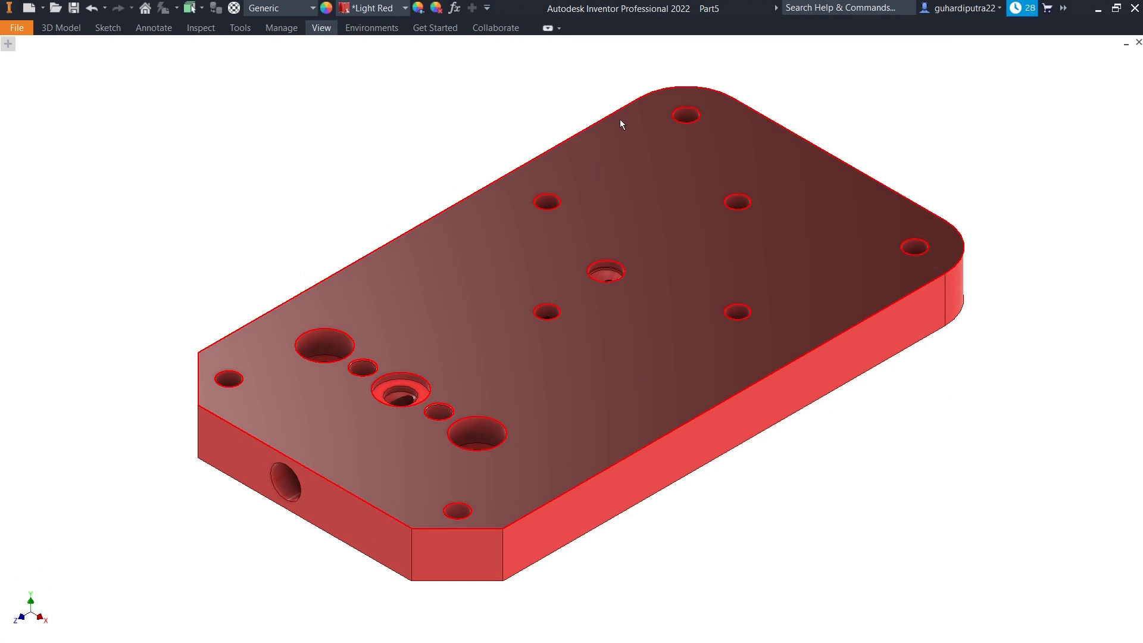
{"action": "mouse_move", "coordinate": [824, 501]}
{"action": "middle_mouse_down", "text": "shift"}
{"action": "mouse_move", "coordinate": [795, 452]}
{"action": "mouse_move", "coordinate": [788, 569]}
{"action": "mouse_move", "coordinate": [829, 556]}
{"action": "mouse_move", "coordinate": [875, 563]}
{"action": "mouse_move", "coordinate": [775, 477]}
{"action": "middle_mouse_up", "text": "shift"}
{"action": "scroll", "coordinate": [768, 475], "scroll_direction": "down", "scroll_amount": 2}
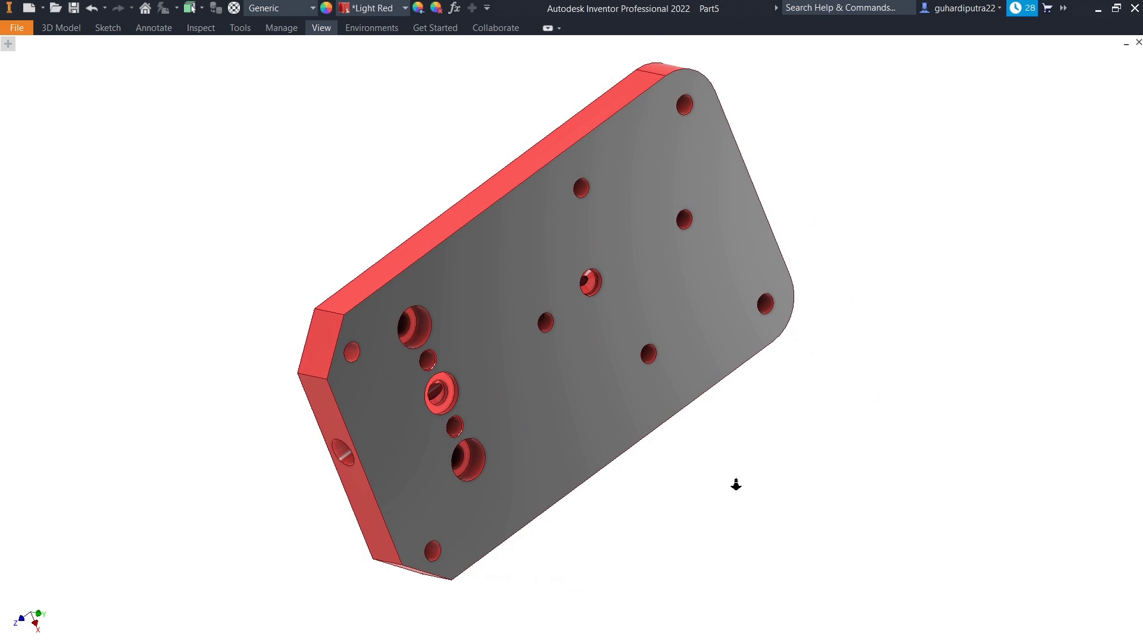
{"action": "mouse_move", "coordinate": [642, 458]}
{"action": "middle_mouse_down", "text": "shift"}
{"action": "mouse_move", "coordinate": [554, 403]}
{"action": "mouse_move", "coordinate": [472, 288]}
{"action": "mouse_move", "coordinate": [421, 159]}
{"action": "mouse_move", "coordinate": [405, 31]}
{"action": "mouse_move", "coordinate": [556, 90]}
{"action": "mouse_move", "coordinate": [678, 444]}
{"action": "mouse_move", "coordinate": [758, 513]}
{"action": "mouse_move", "coordinate": [783, 199]}
{"action": "mouse_move", "coordinate": [740, 76]}
{"action": "mouse_move", "coordinate": [998, 173]}
{"action": "mouse_move", "coordinate": [1045, 236]}
{"action": "mouse_move", "coordinate": [857, 250]}
{"action": "mouse_move", "coordinate": [709, 454]}
{"action": "mouse_move", "coordinate": [716, 528]}
{"action": "middle_mouse_up", "text": "shift"}
{"action": "key", "text": "F6"}
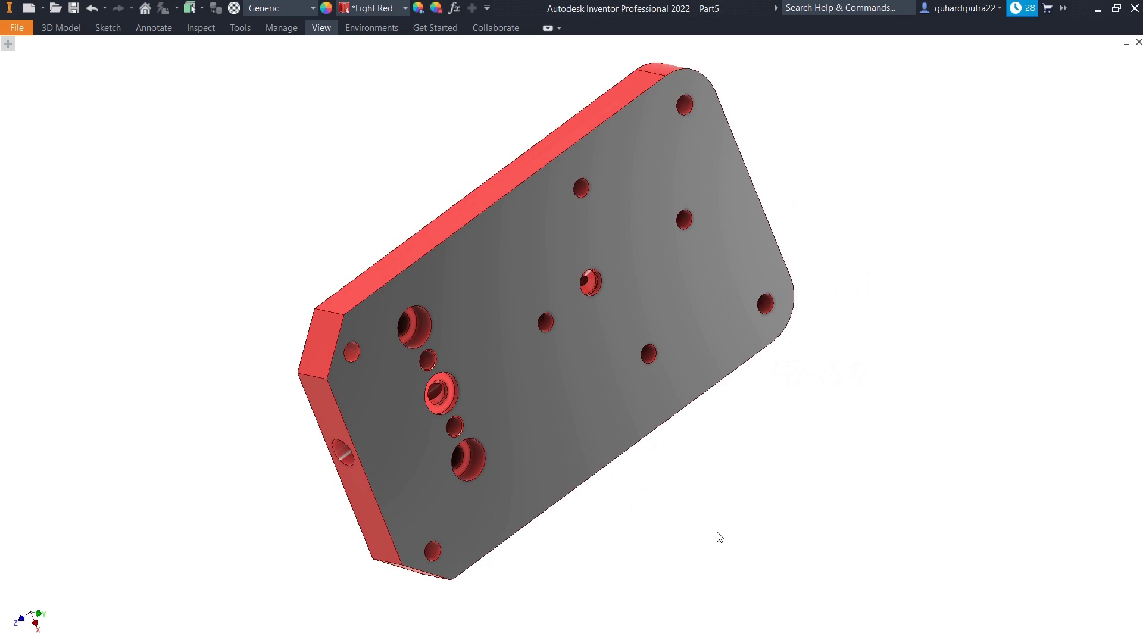